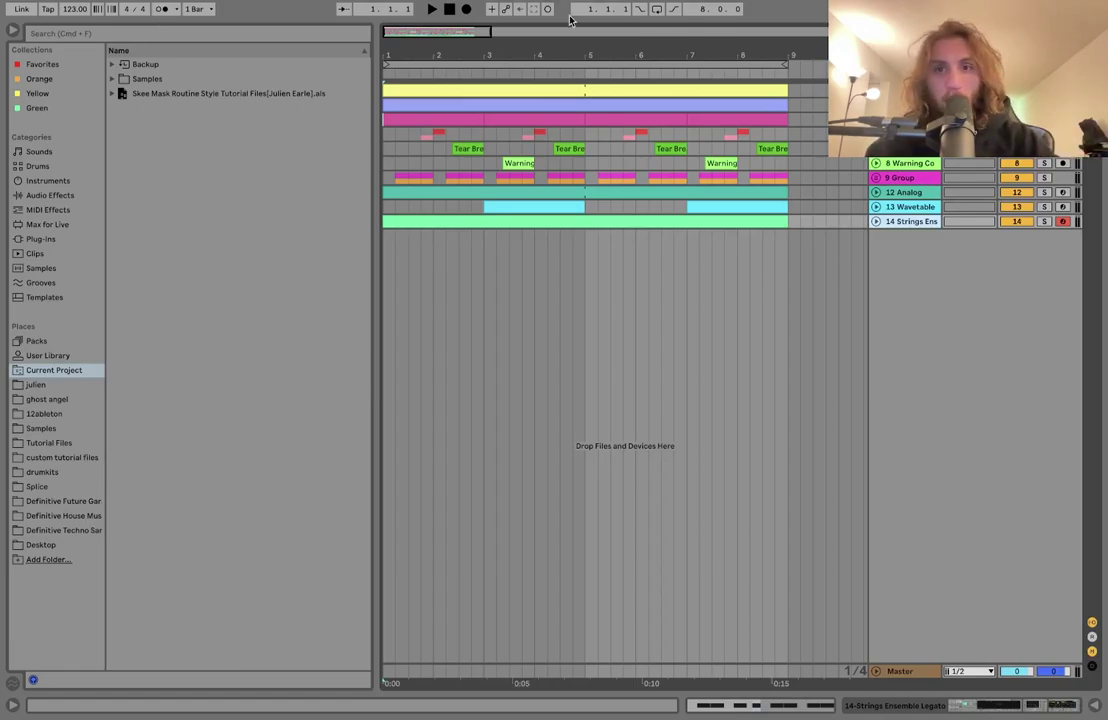
Unfold the Operator bass and 909 kick tracks and play them soloed together with the Clap track
click(876, 91)
click(876, 158)
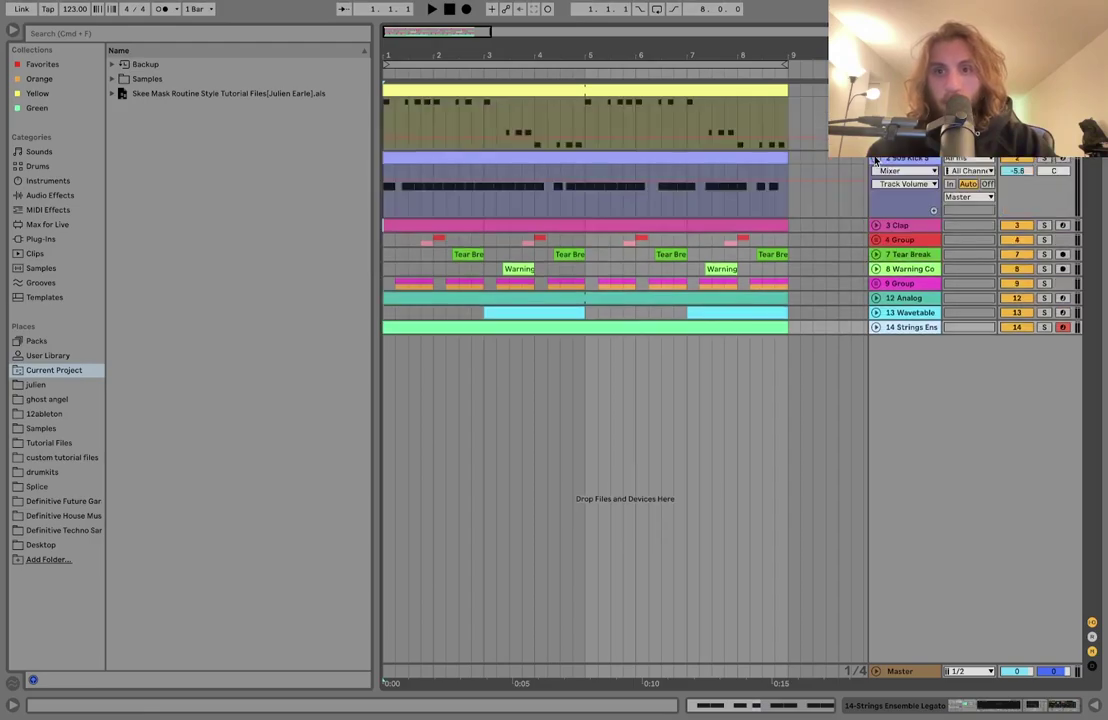
click(1045, 159)
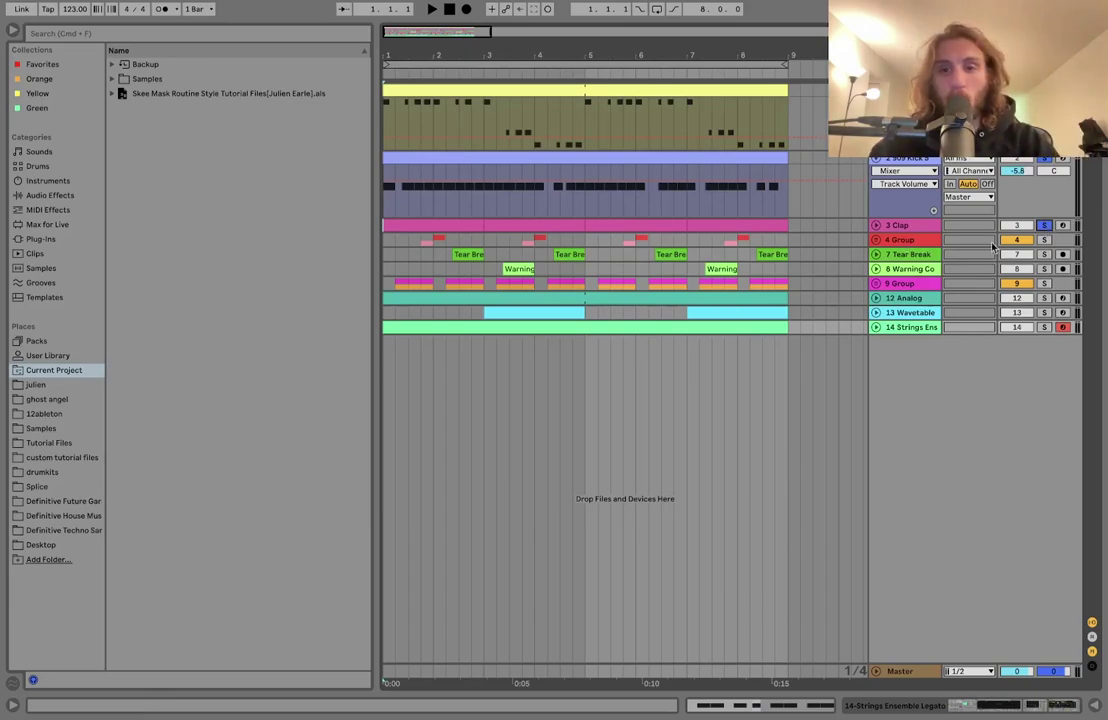
click(894, 240)
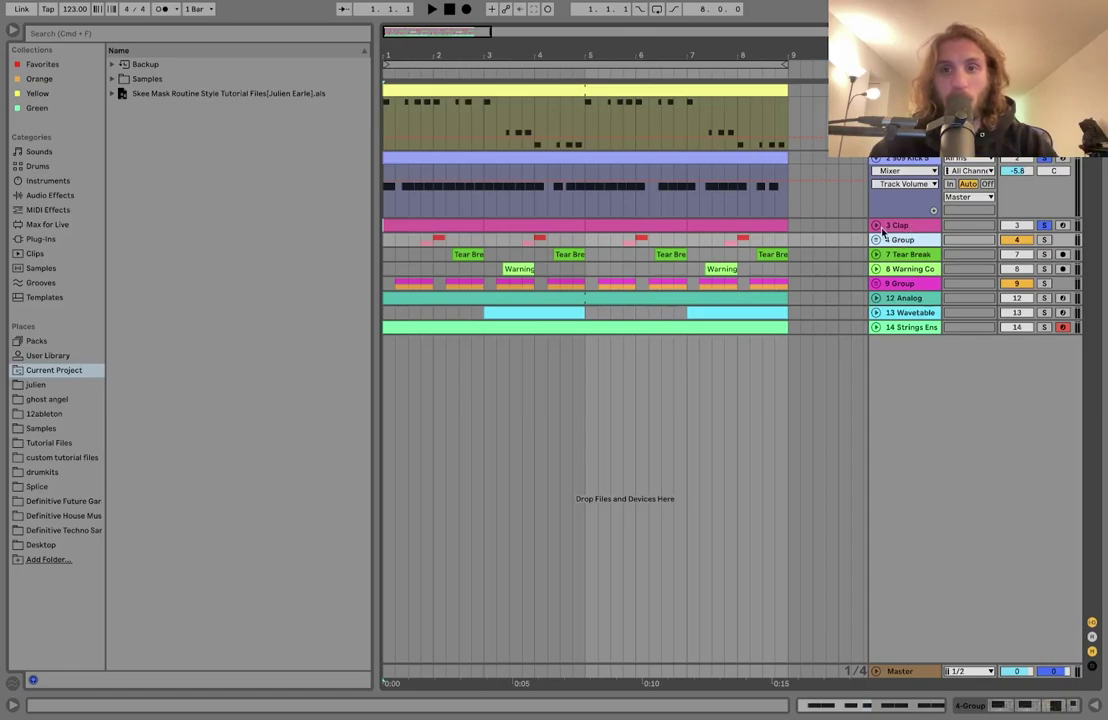
key(space)
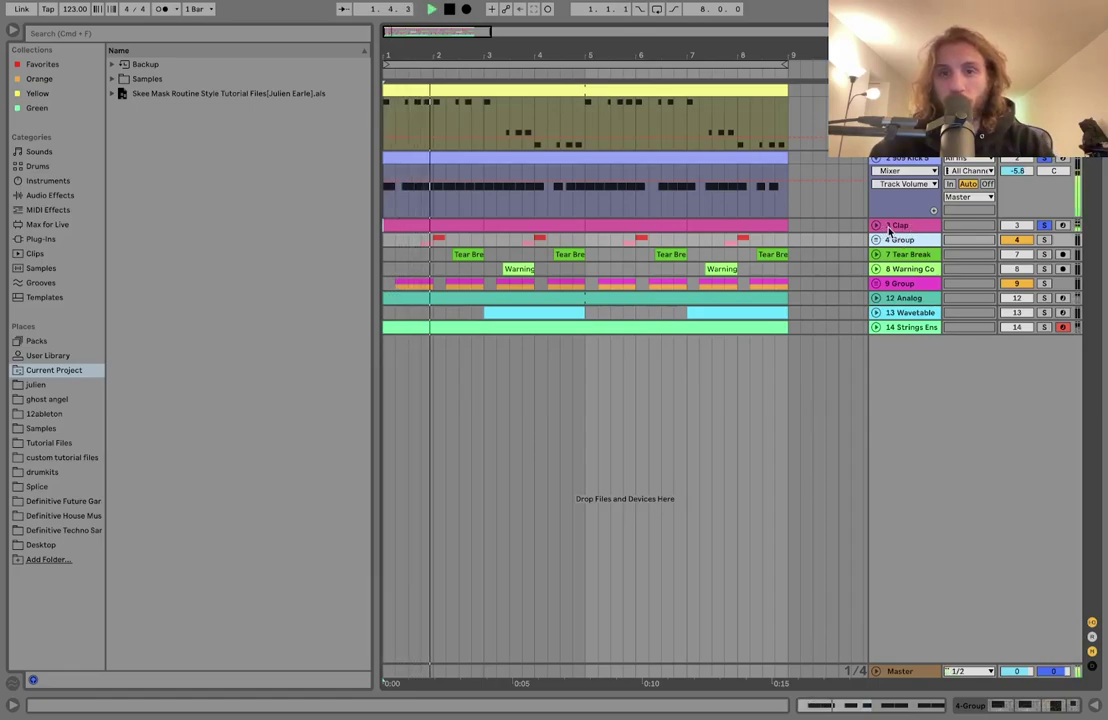
Unfold the Clap track, stop playback and select the track's clips from bar 1 to bar 9
click(877, 227)
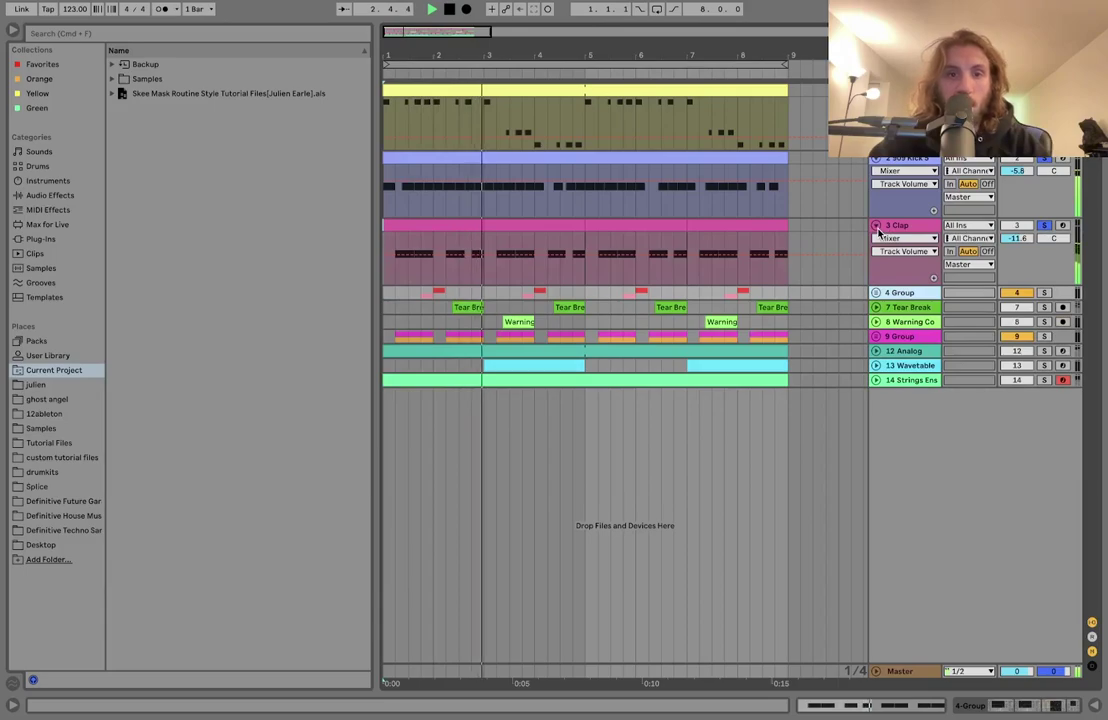
click(453, 226)
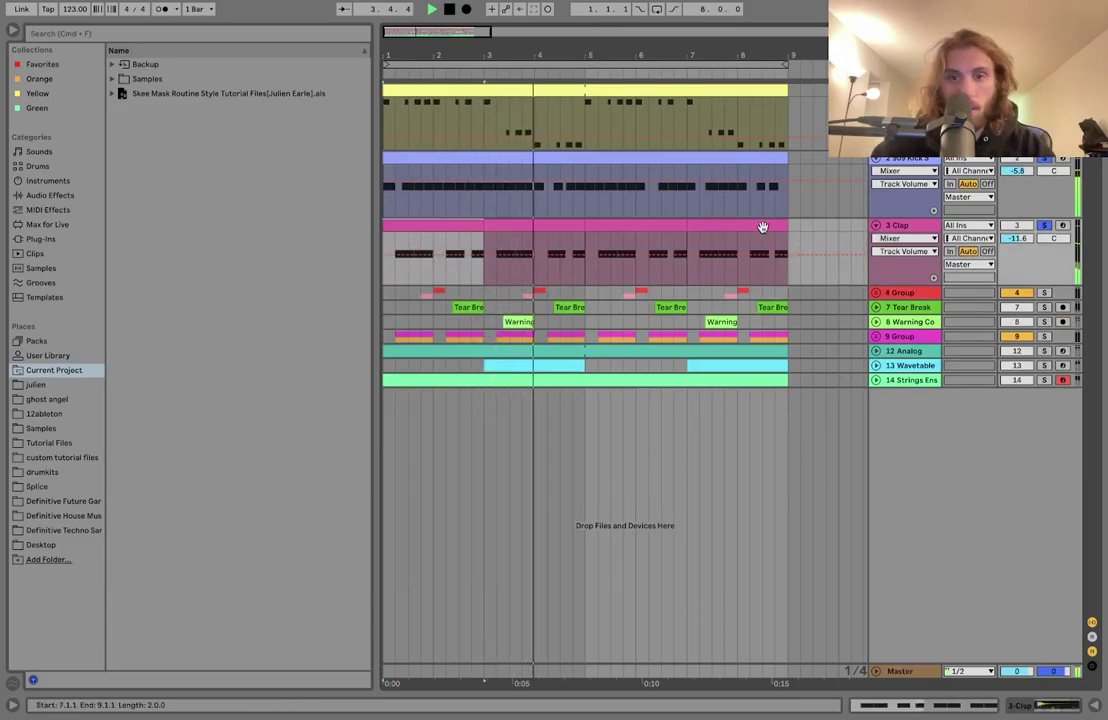
key(space)
shift+click(759, 230)
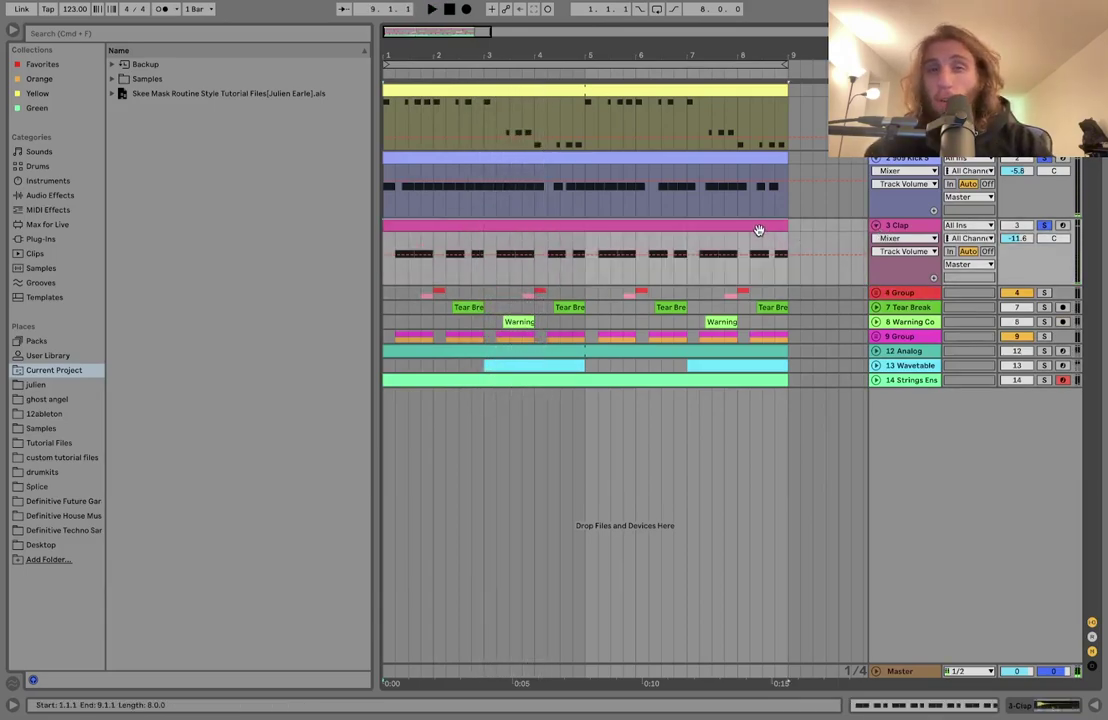
Solo tracks 4 to 9 alongside the drums and bass, clear those solos again, and play the loop
key(space)
click(920, 293)
click(1043, 336)
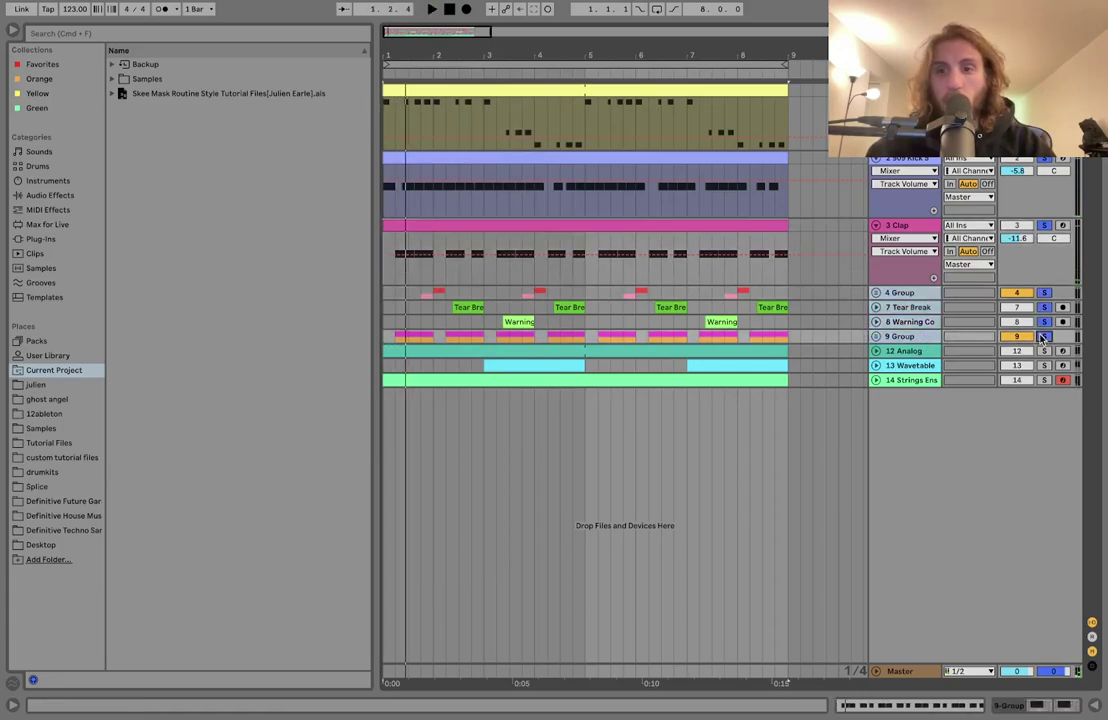
key(space)
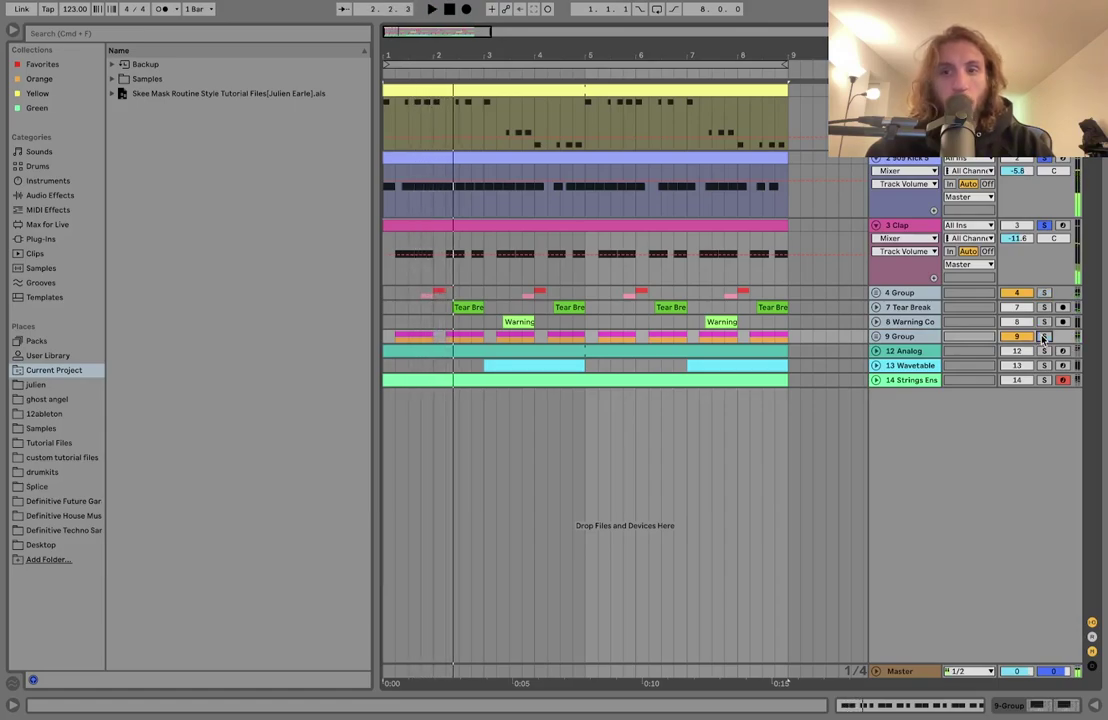
Select the Clap clips and the 909 kick track, and replay the soloed kick, clap and bass
click(931, 222)
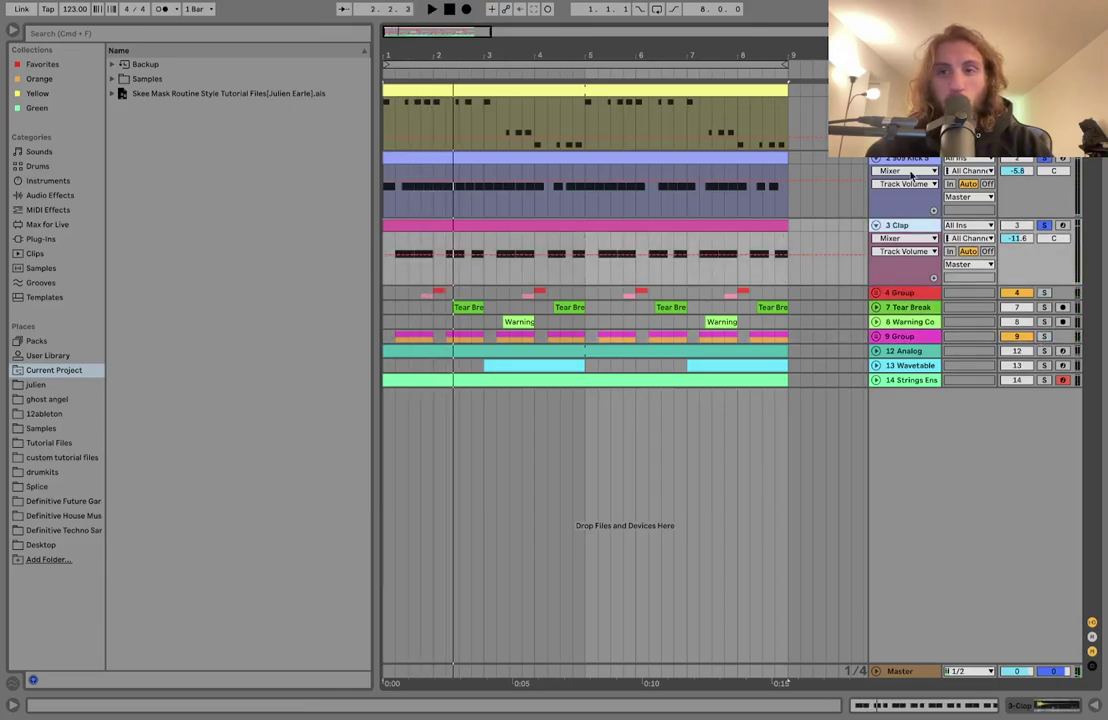
click(762, 226)
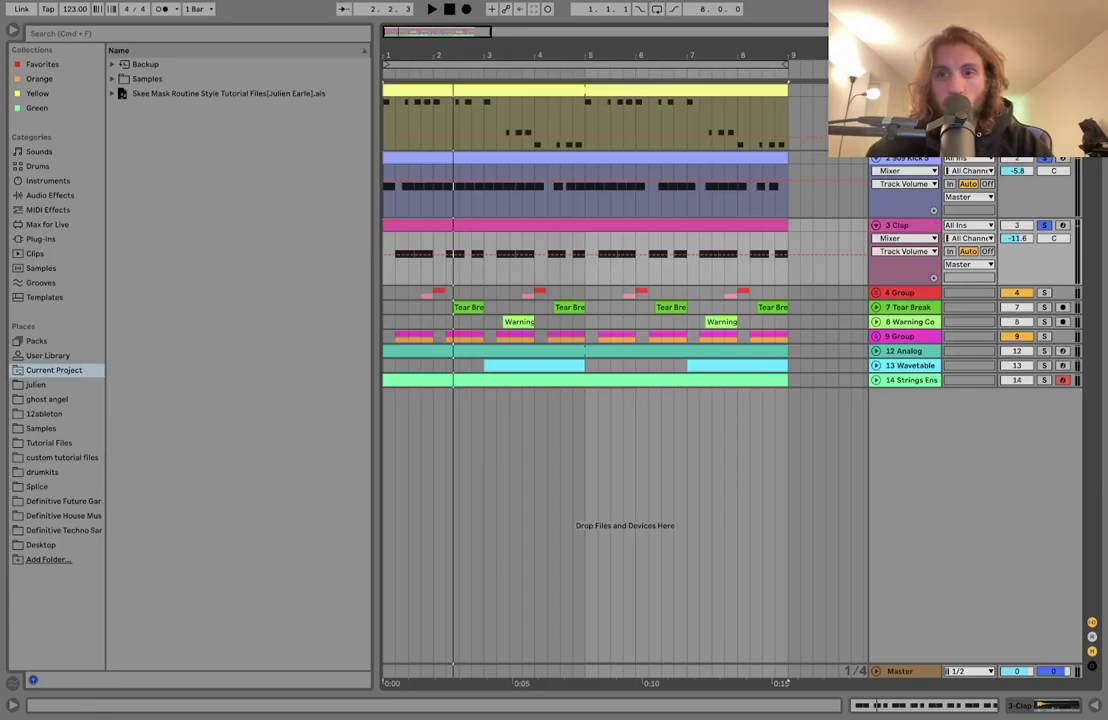
click(922, 160)
key(space)
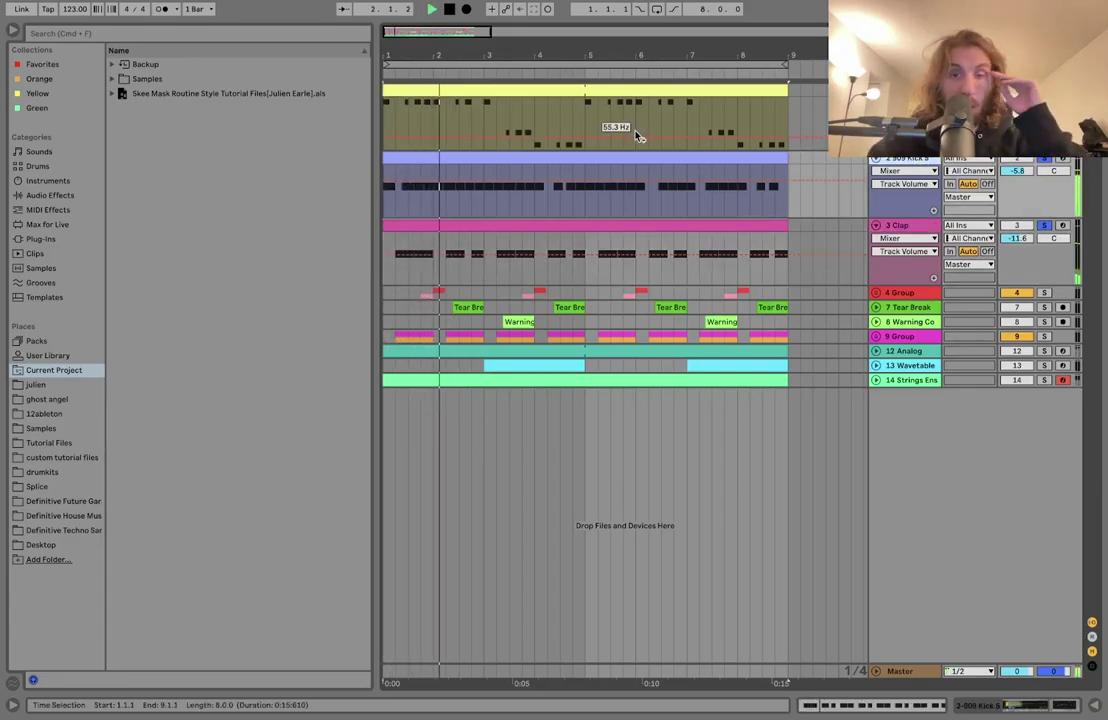
Show the 909 kick track's sampler and EQ Eight, followed by the Clap track's sampler
double_click(908, 160)
key(space)
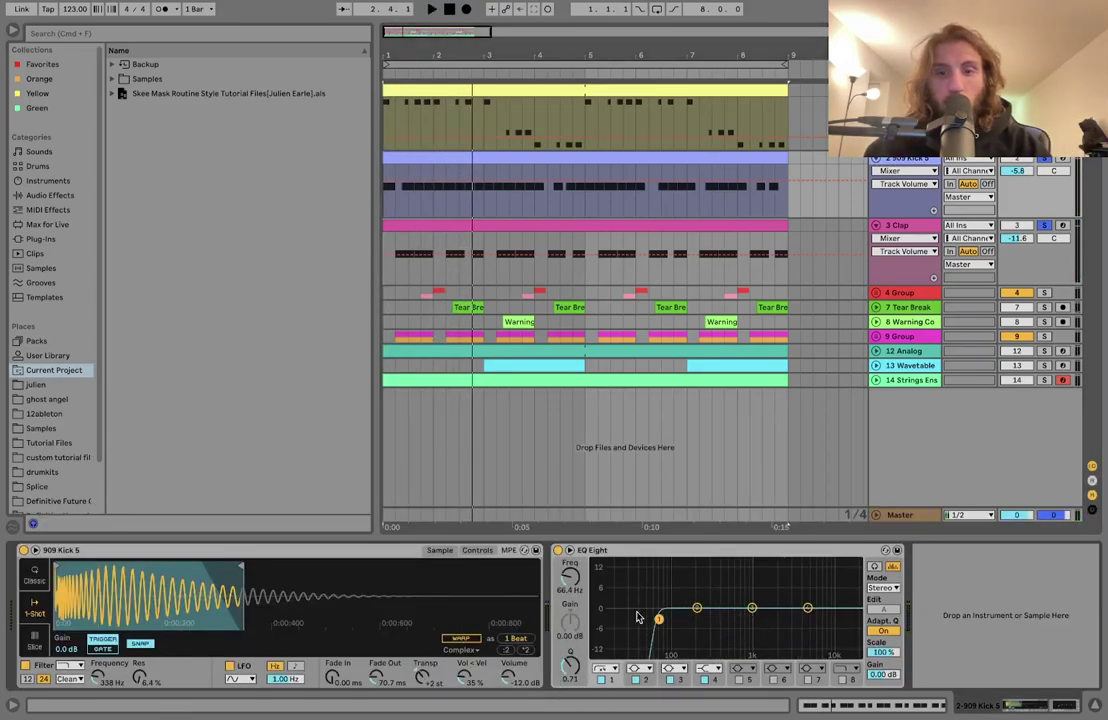
click(894, 226)
key(space)
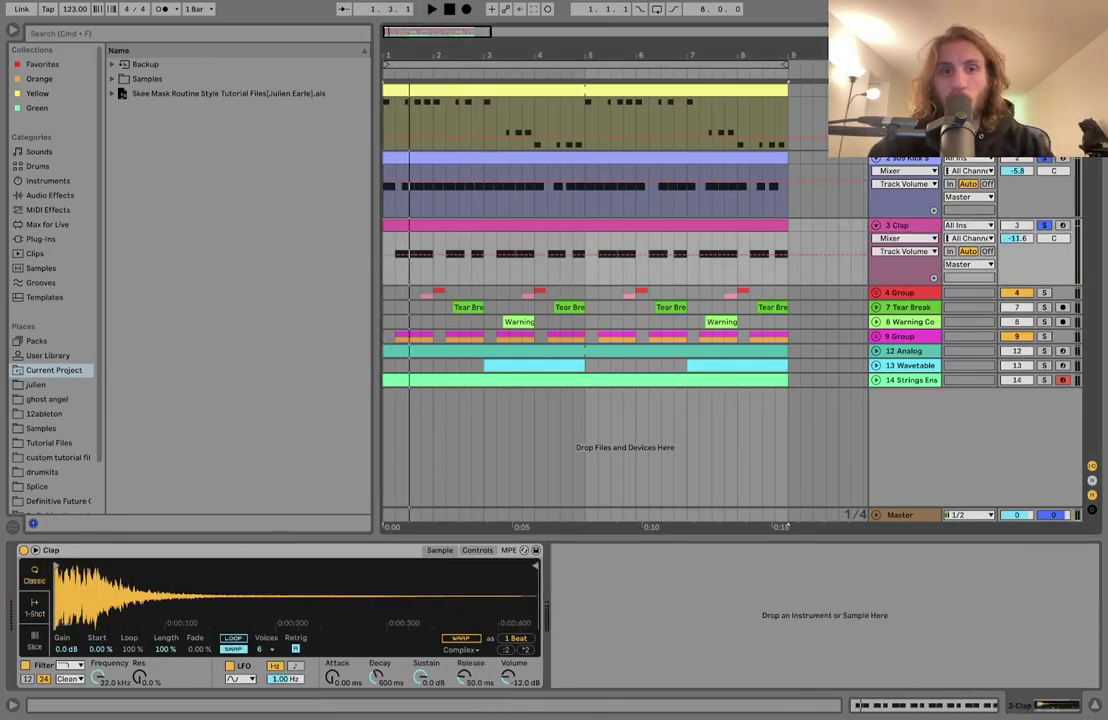
Examine the bass clip's notes and the bass track's devices, and play the loop with the Analog and Strings tracks also soloed
double_click(648, 90)
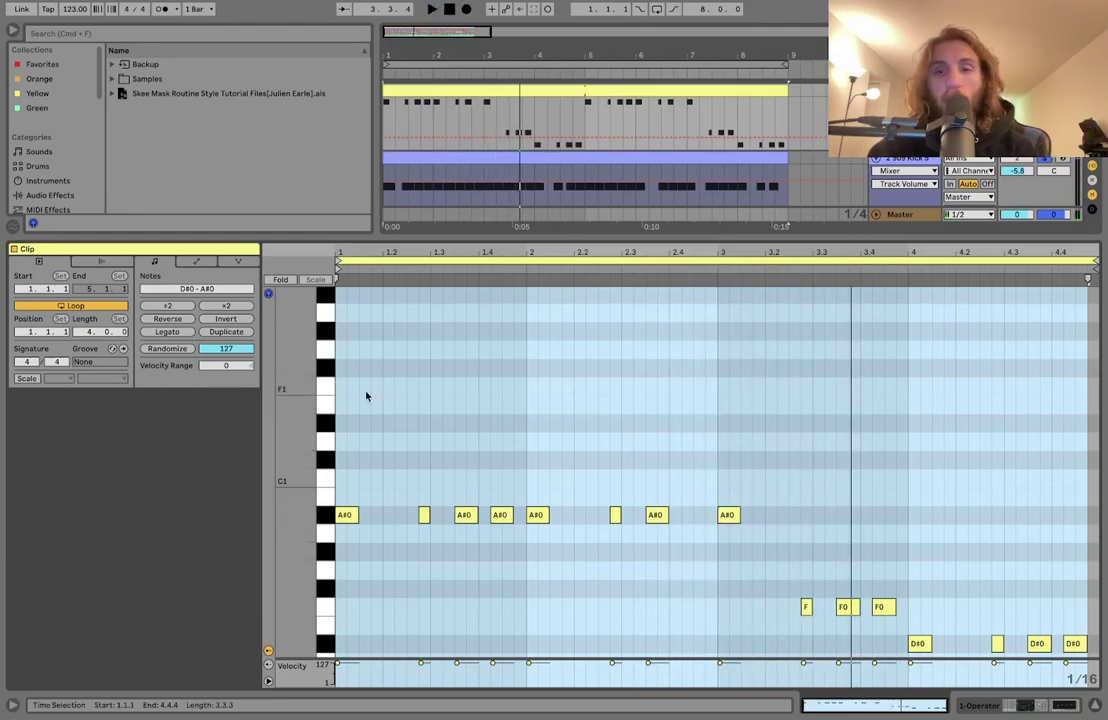
double_click(905, 90)
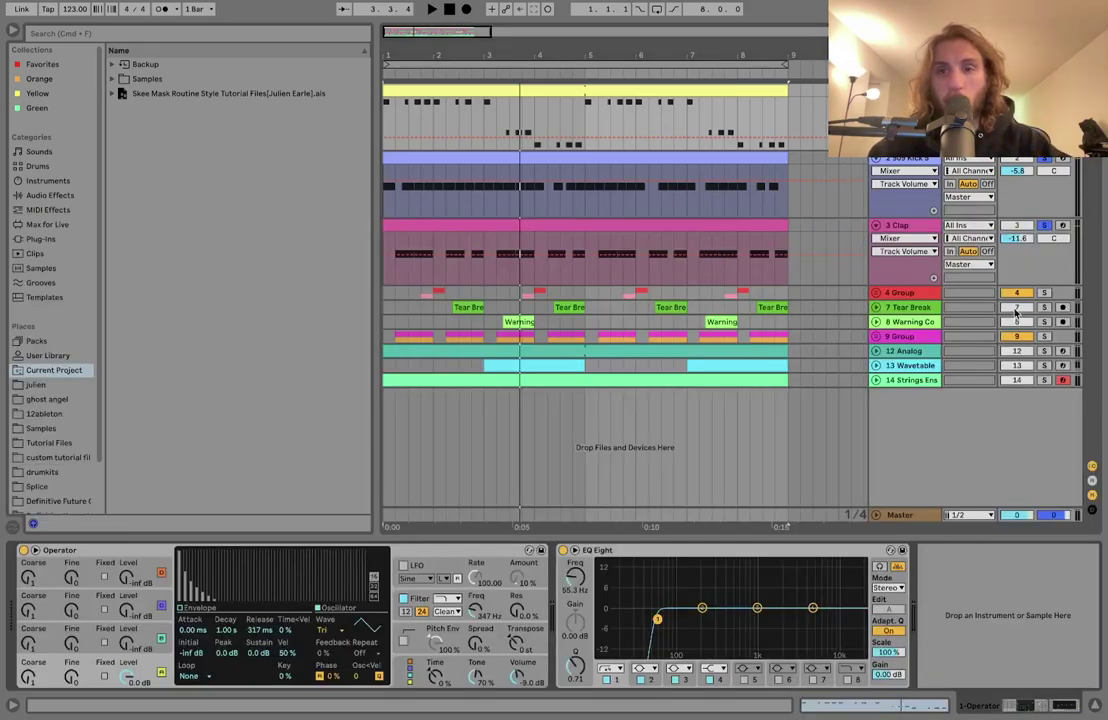
click(1044, 351)
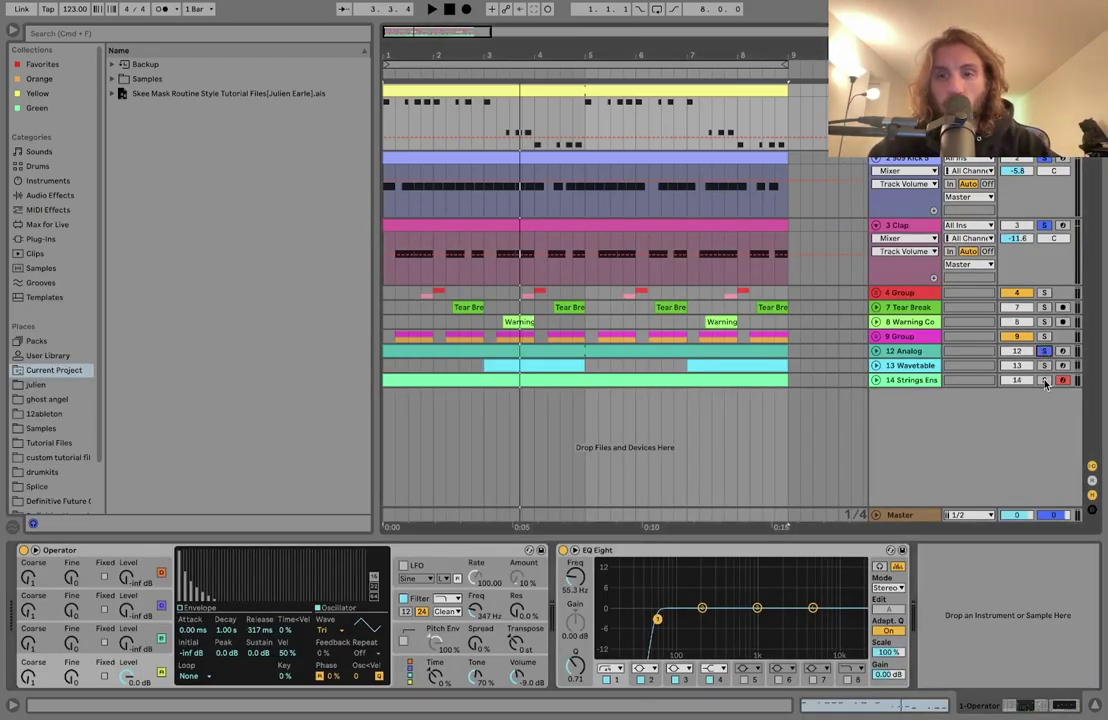
key(space)
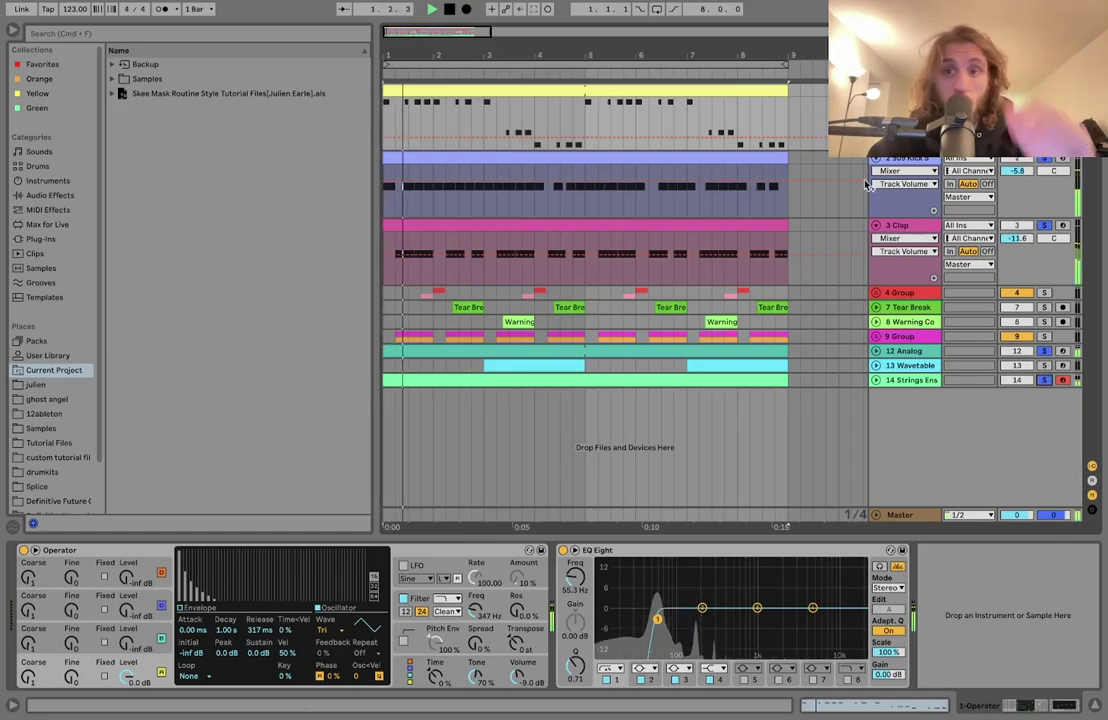
Review the bass clip's notes again and show the filter settings in the bass track's Operator
double_click(755, 90)
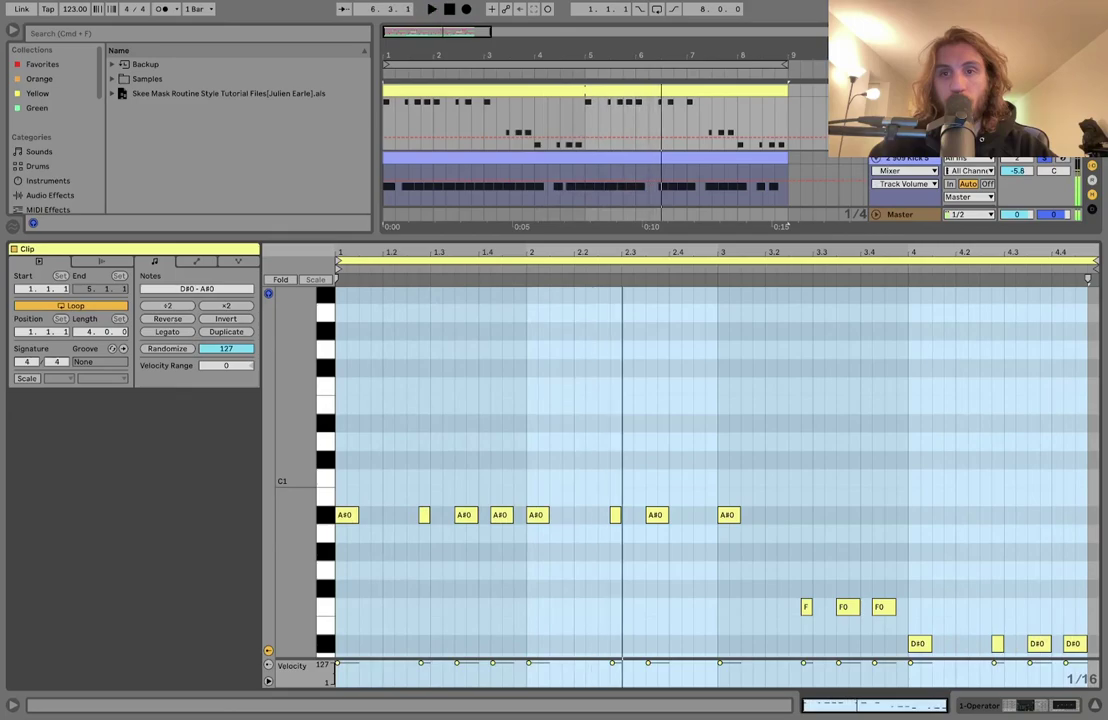
key(shift+Tab)
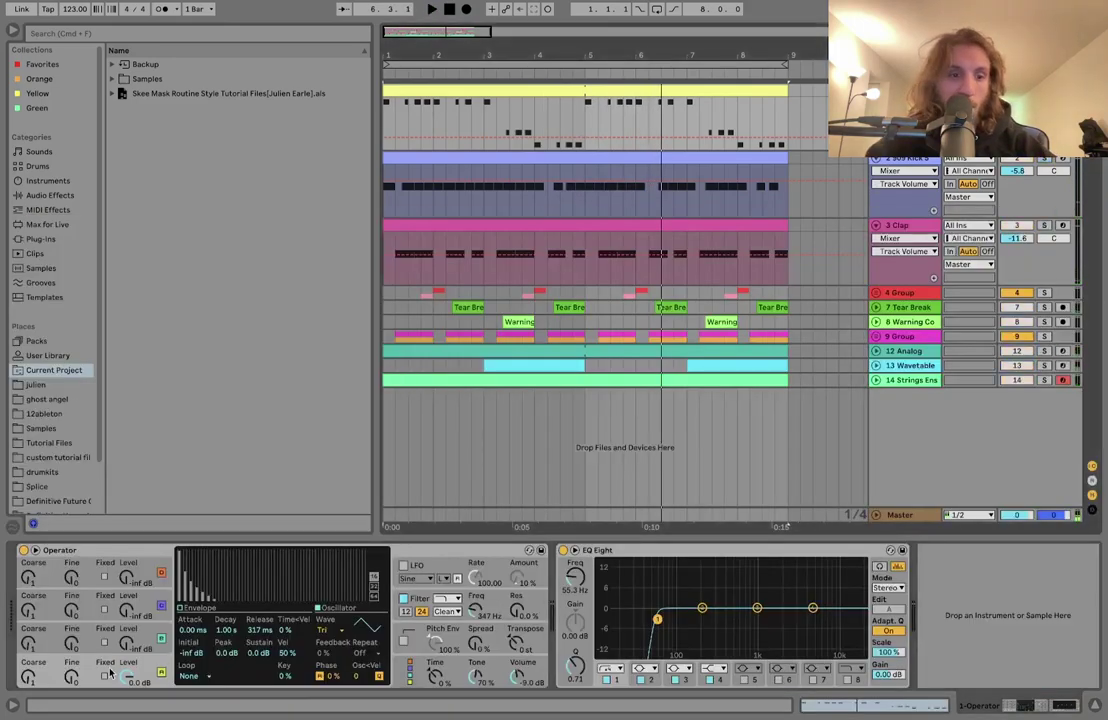
click(428, 597)
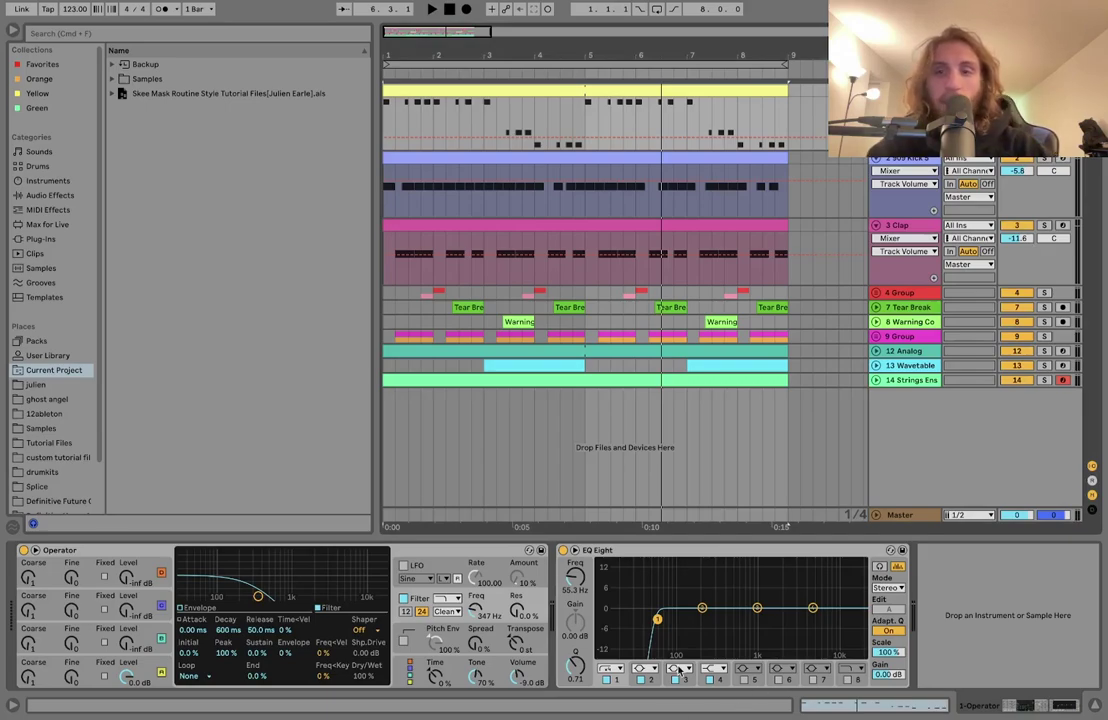
Play the 9 Group soloed, and unfold it together with its Guess Break and Tronik Break tracks
click(1044, 226)
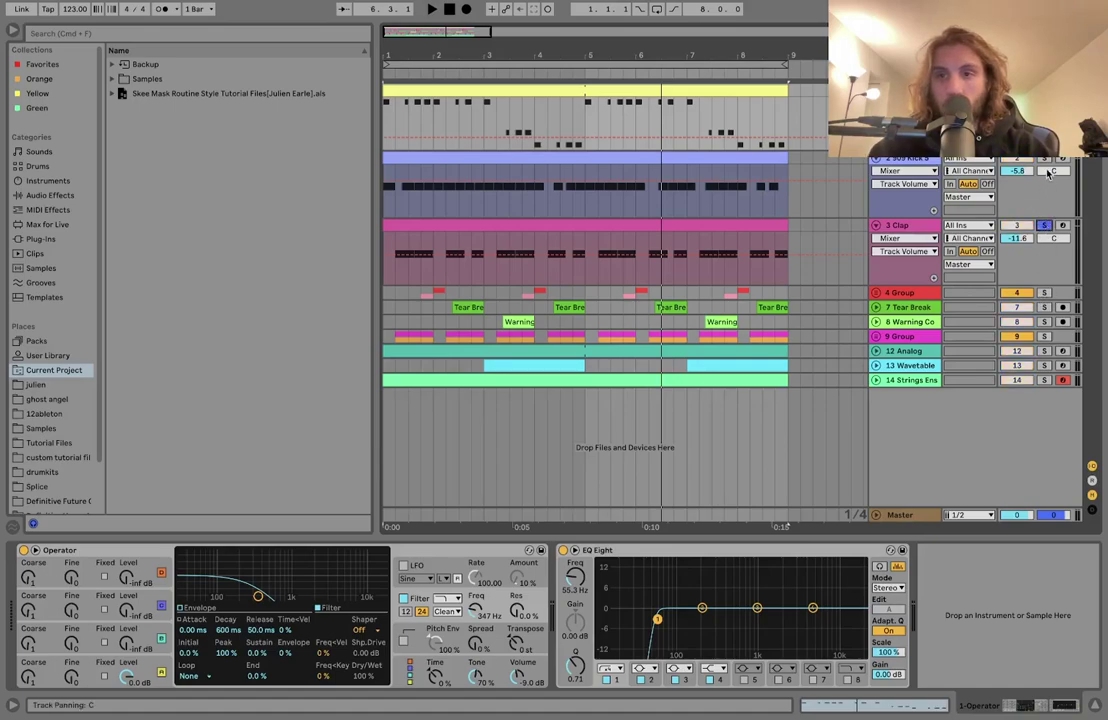
click(1044, 337)
key(space)
click(877, 337)
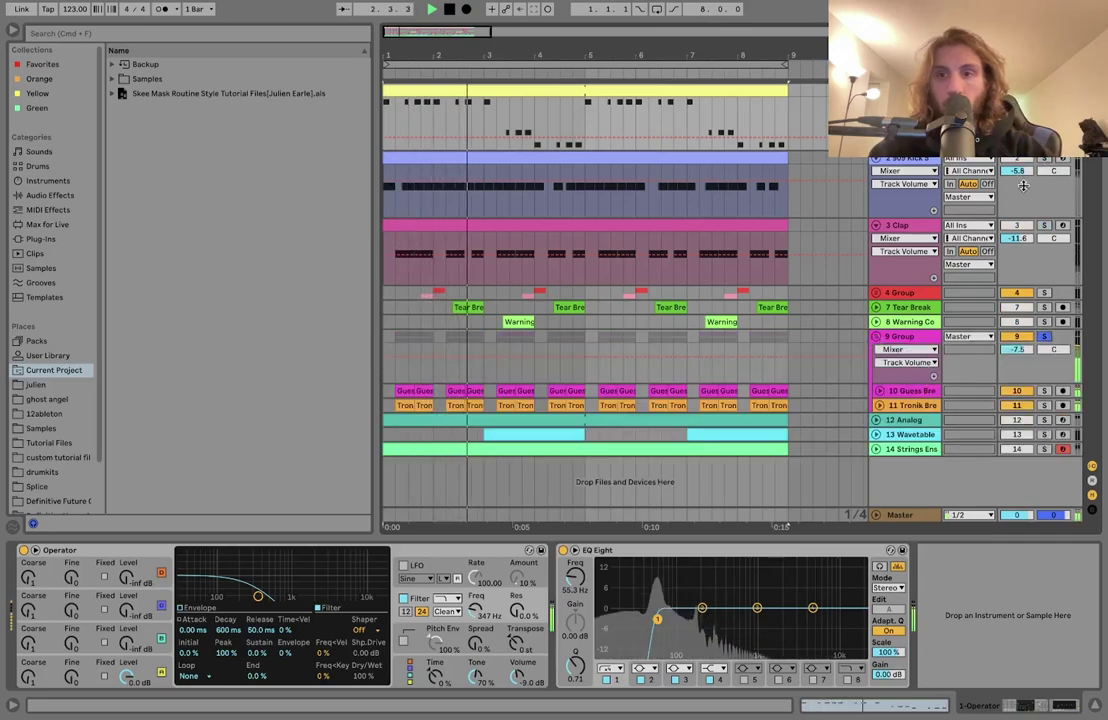
click(879, 390)
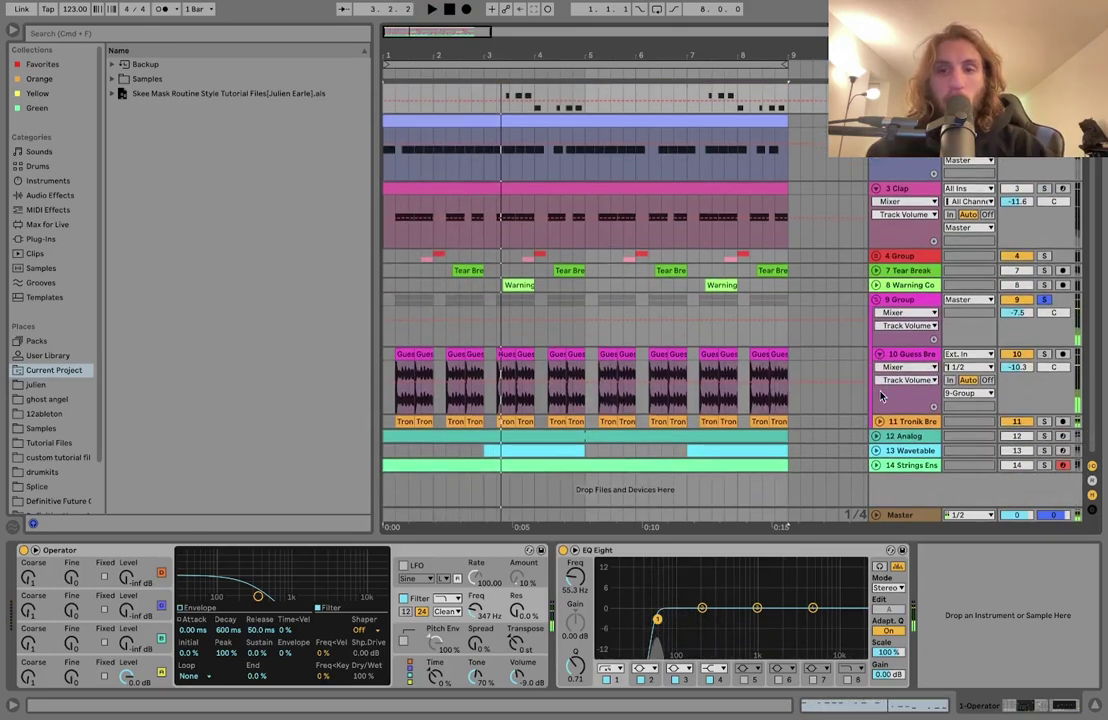
click(879, 422)
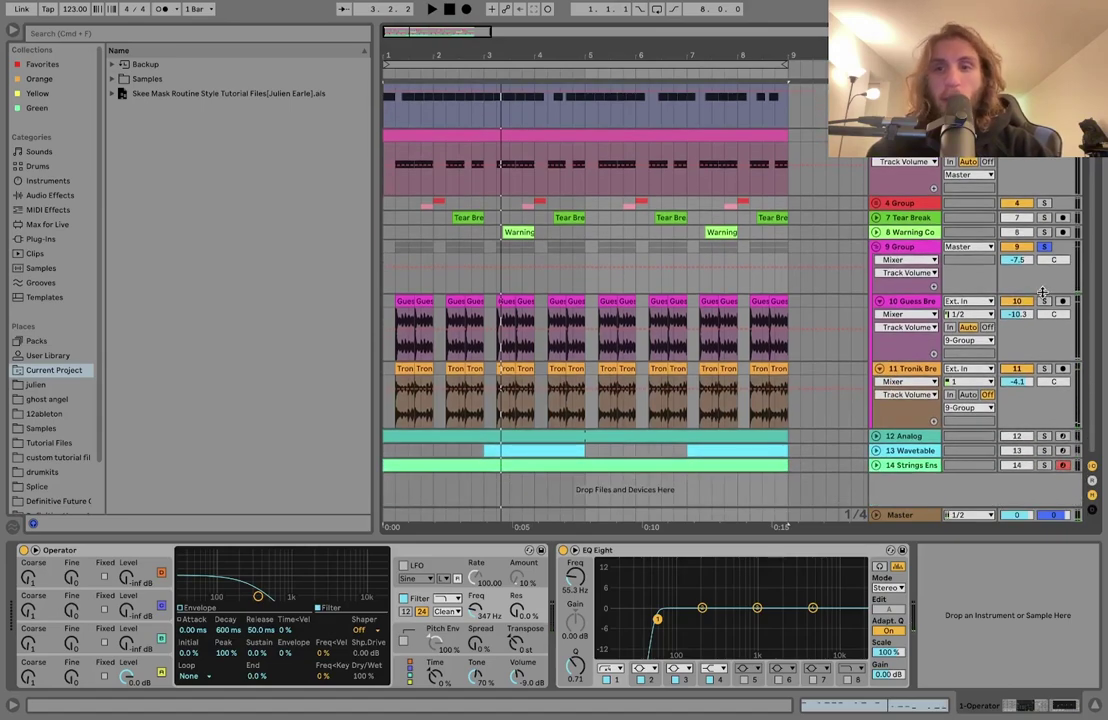
Audition the Guess Break track soloed, followed by the Tronik Break track soloed
click(1044, 301)
drag(430, 57, 423, 110)
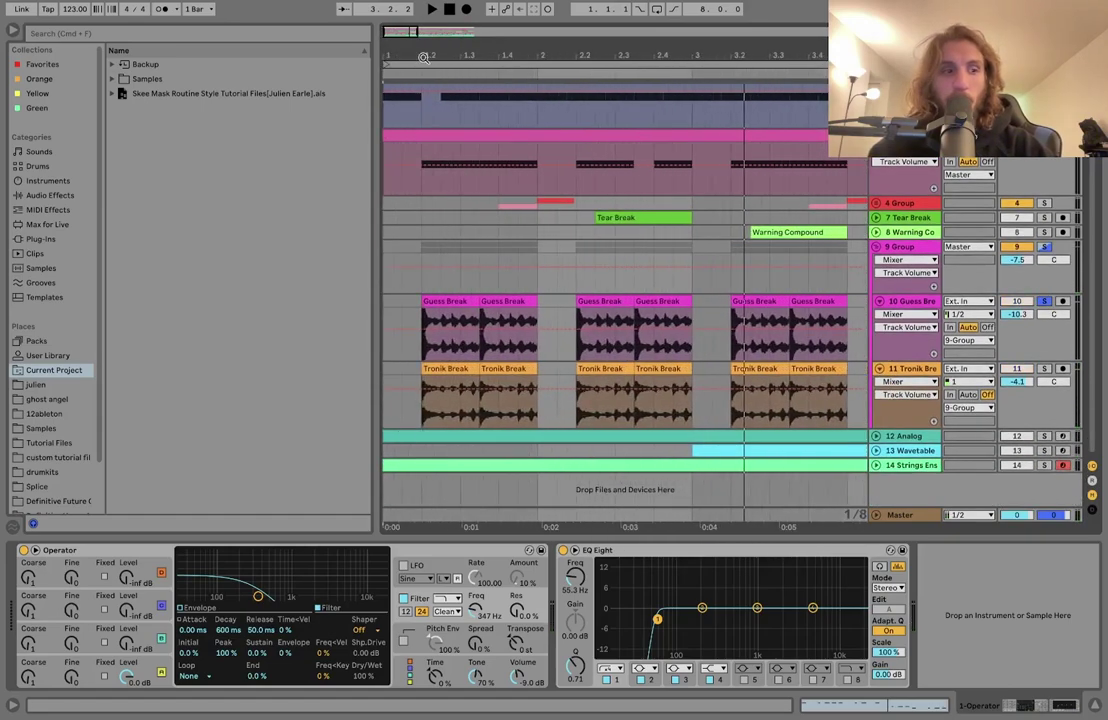
key(space)
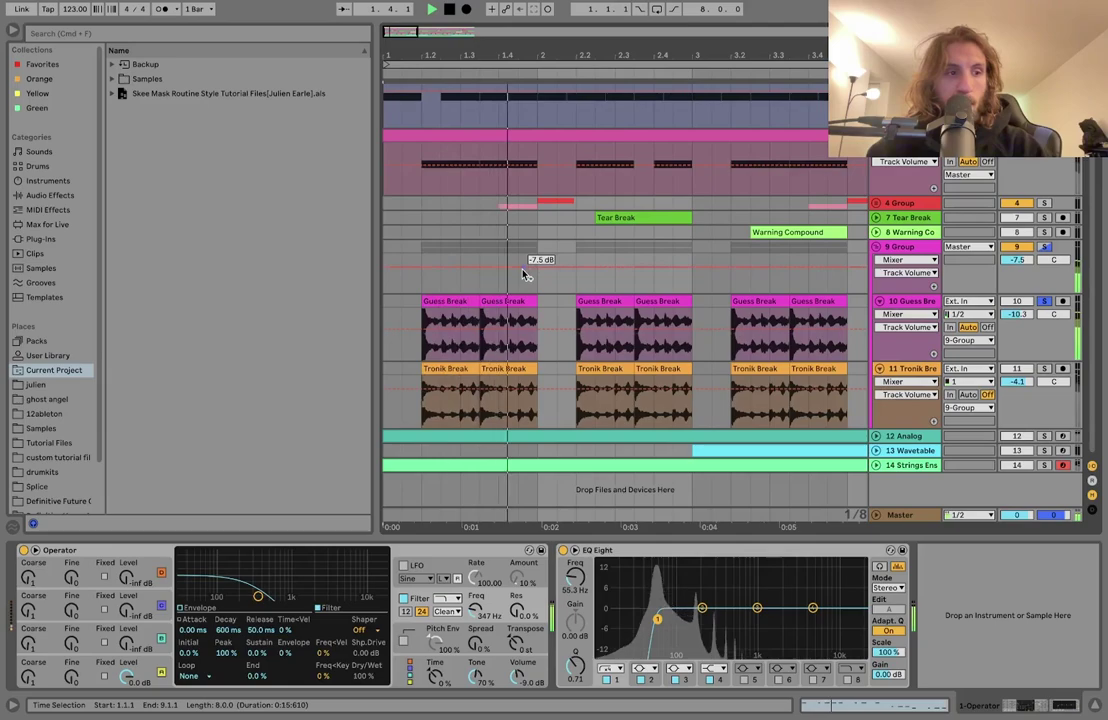
click(1044, 369)
scroll(817, 351, down, 1)
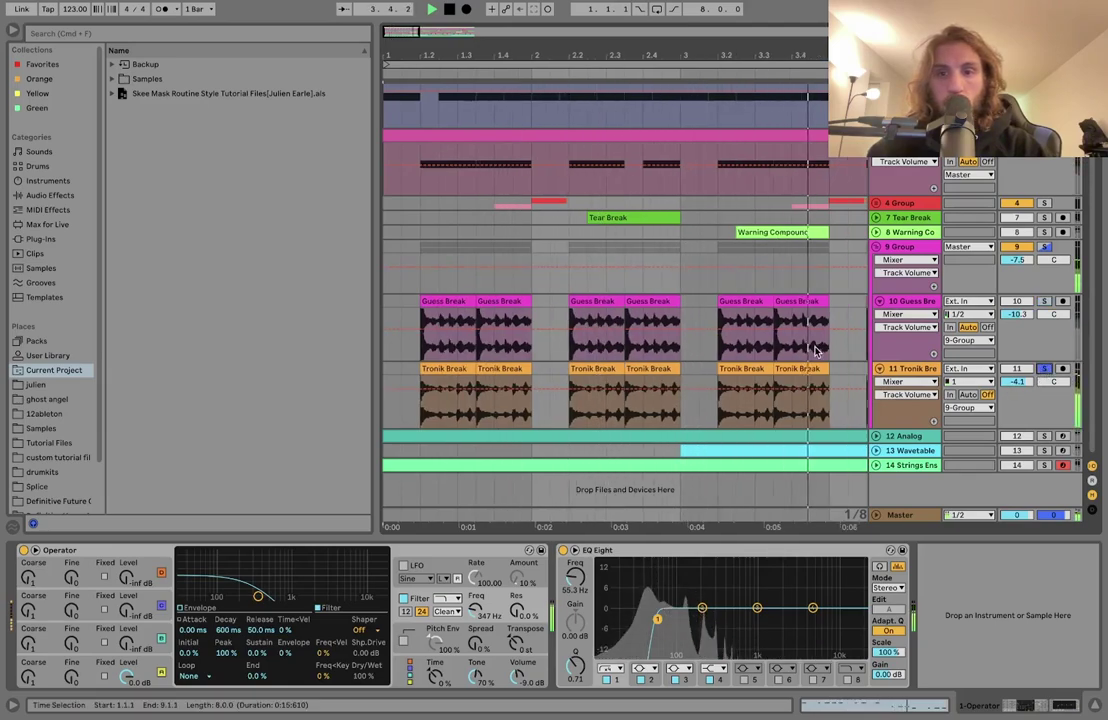
scroll(815, 350, down, 3)
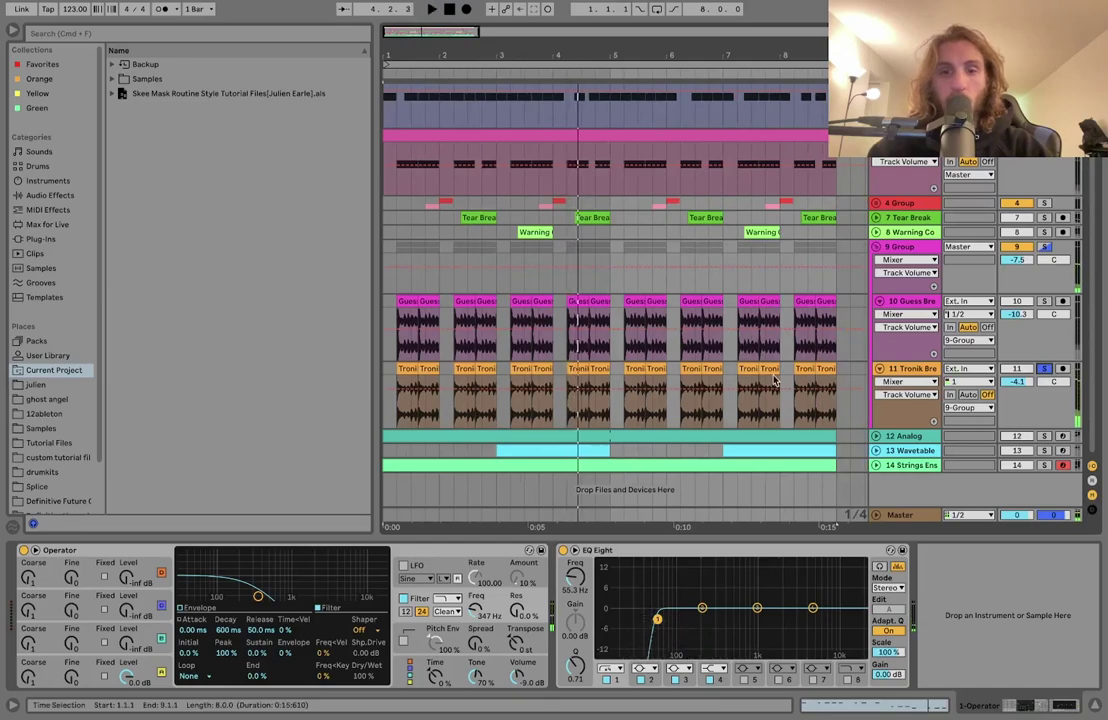
Show the 9 Group's two Auto Filter devices and audition the whole group soloed, clearing its solo at the end
click(914, 370)
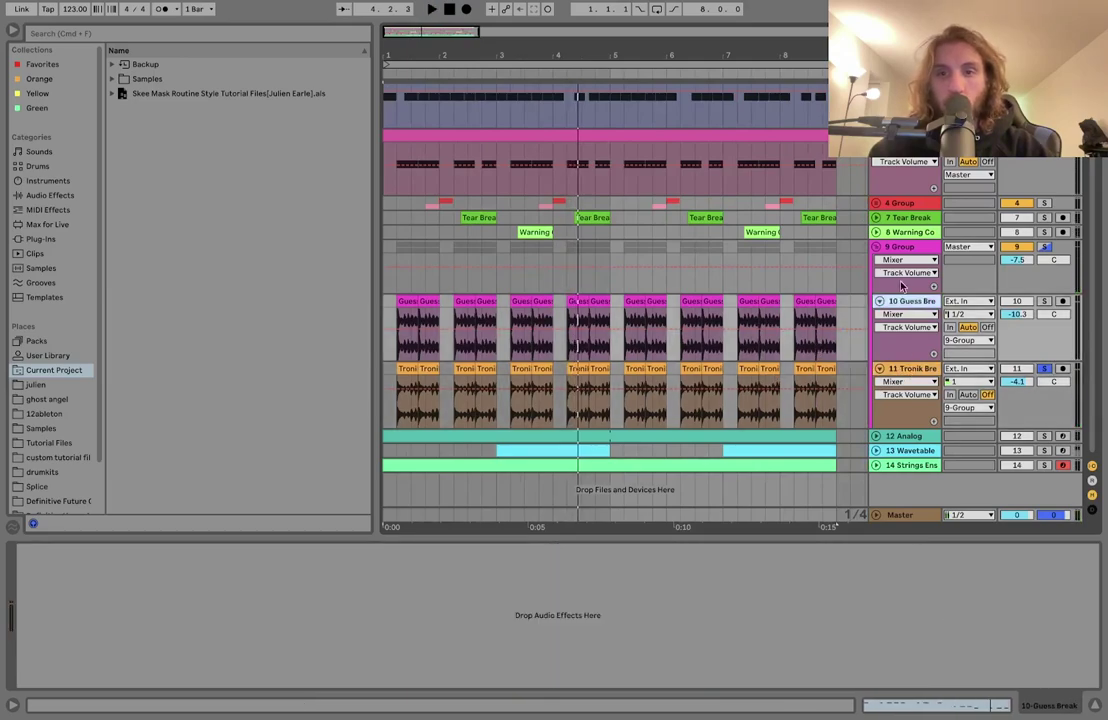
click(901, 248)
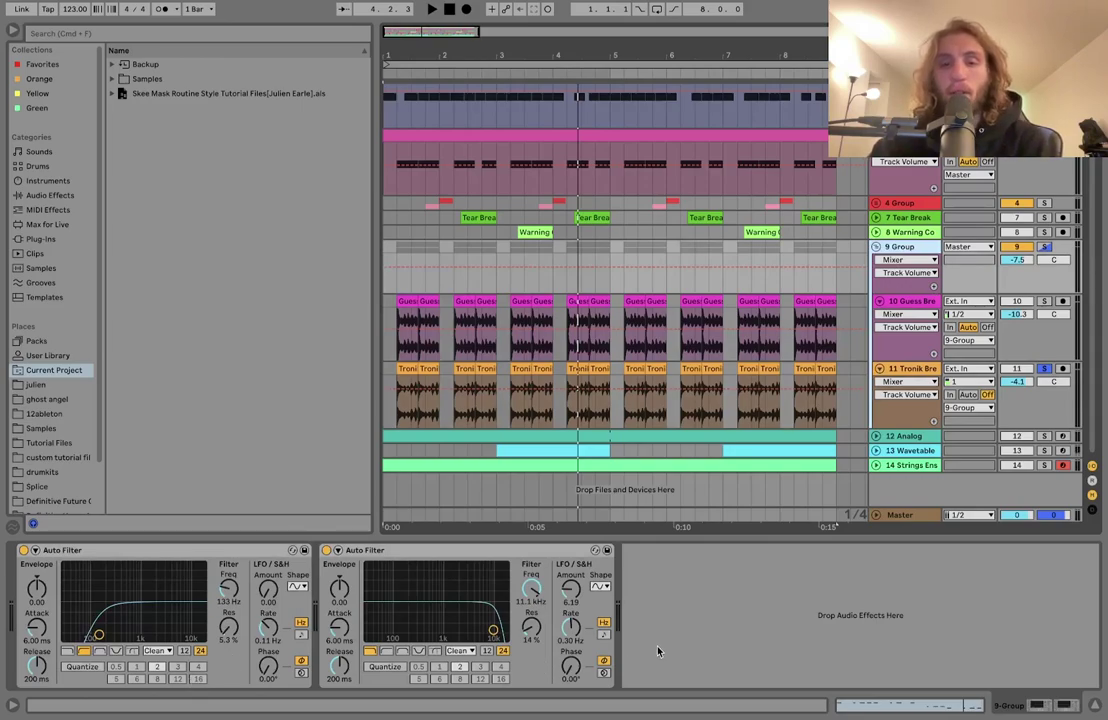
click(1043, 246)
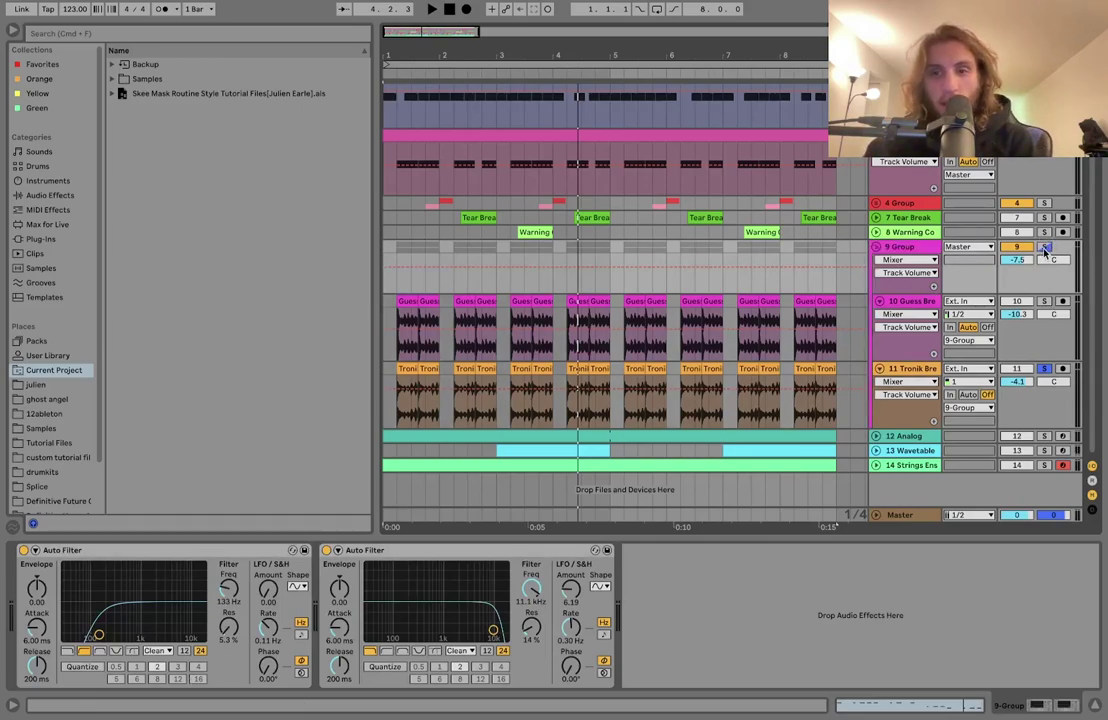
click(1044, 247)
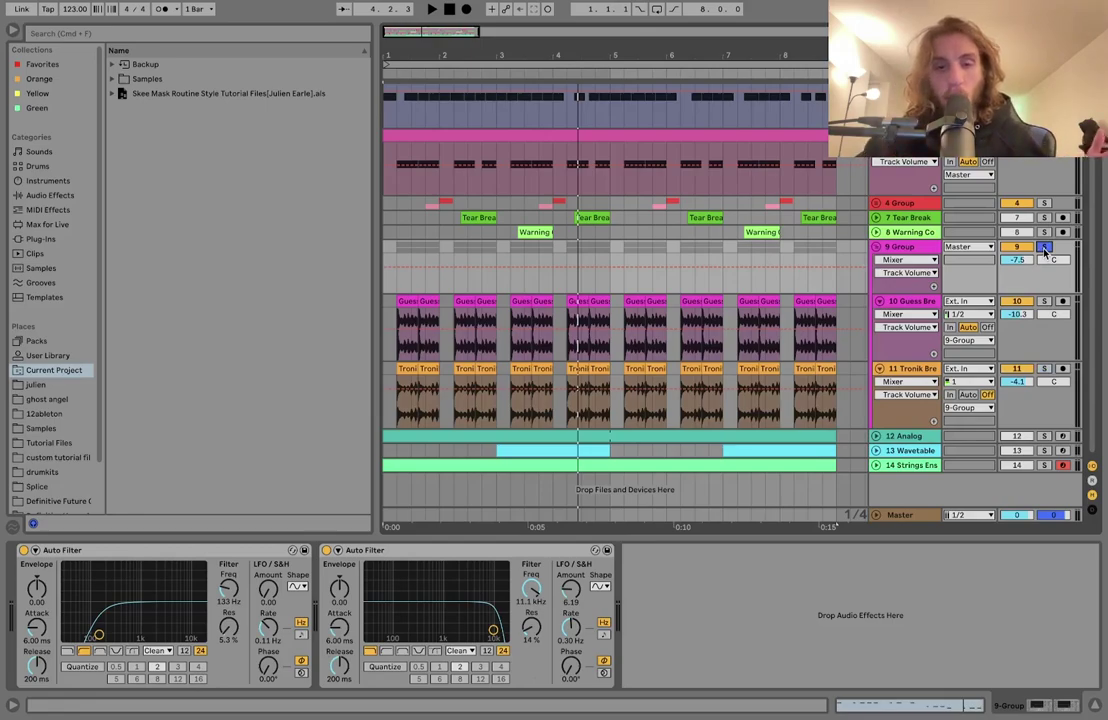
key(space)
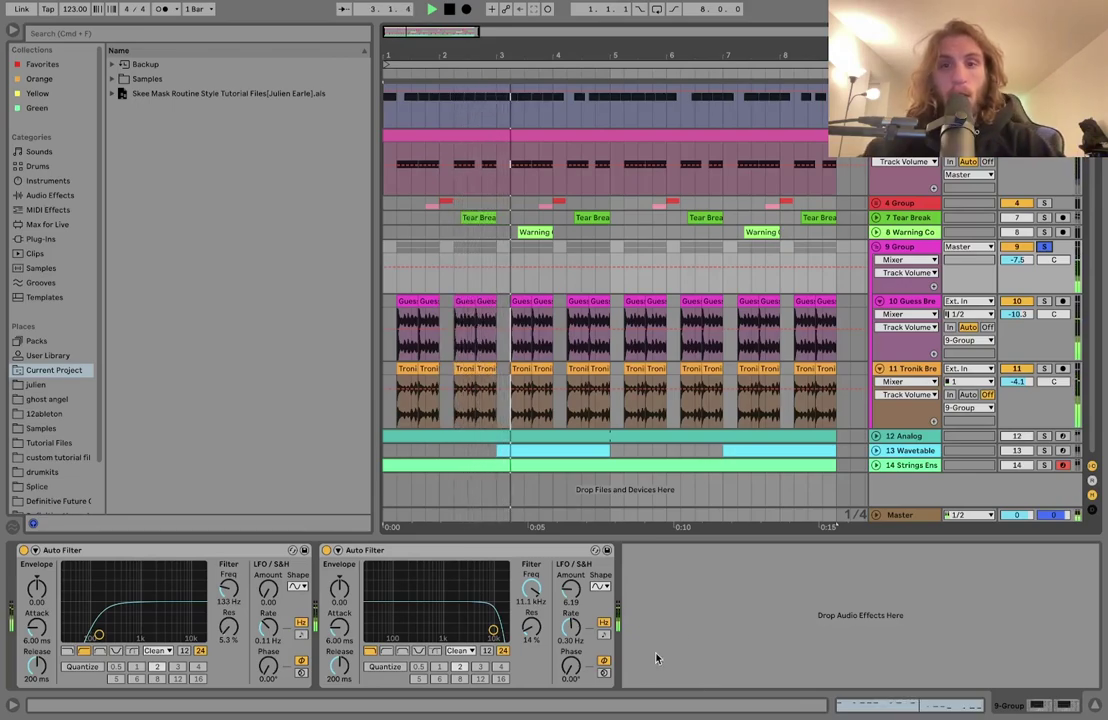
click(1044, 247)
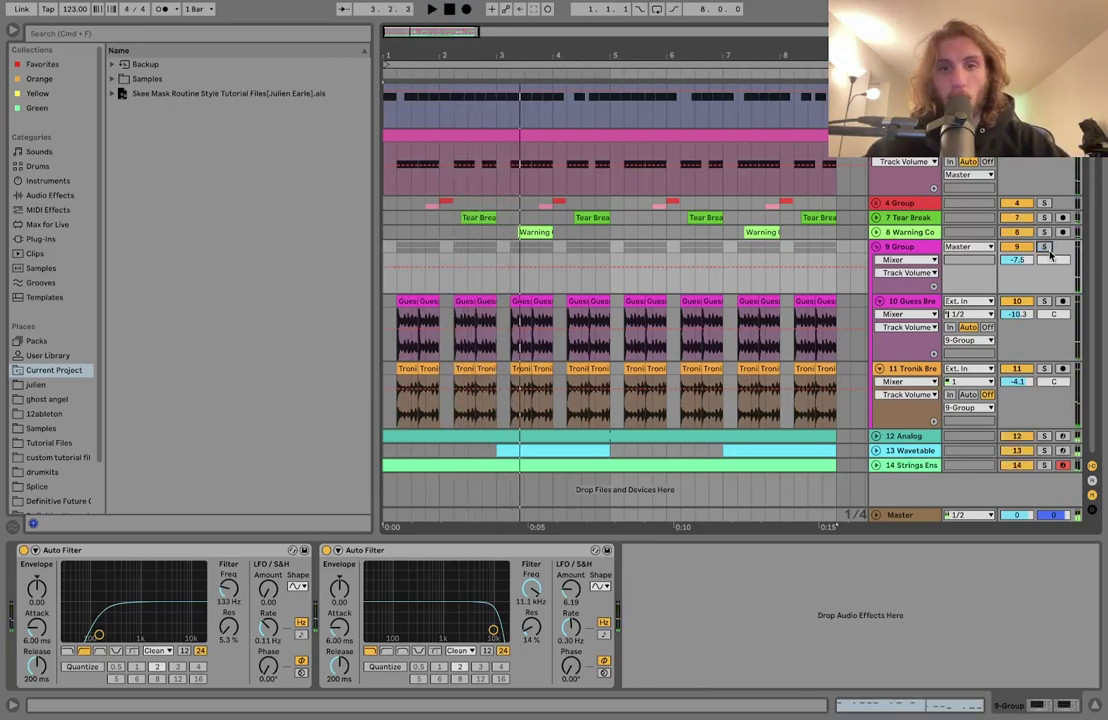
Play the full mix and solo the 9 Group during playback
key(space)
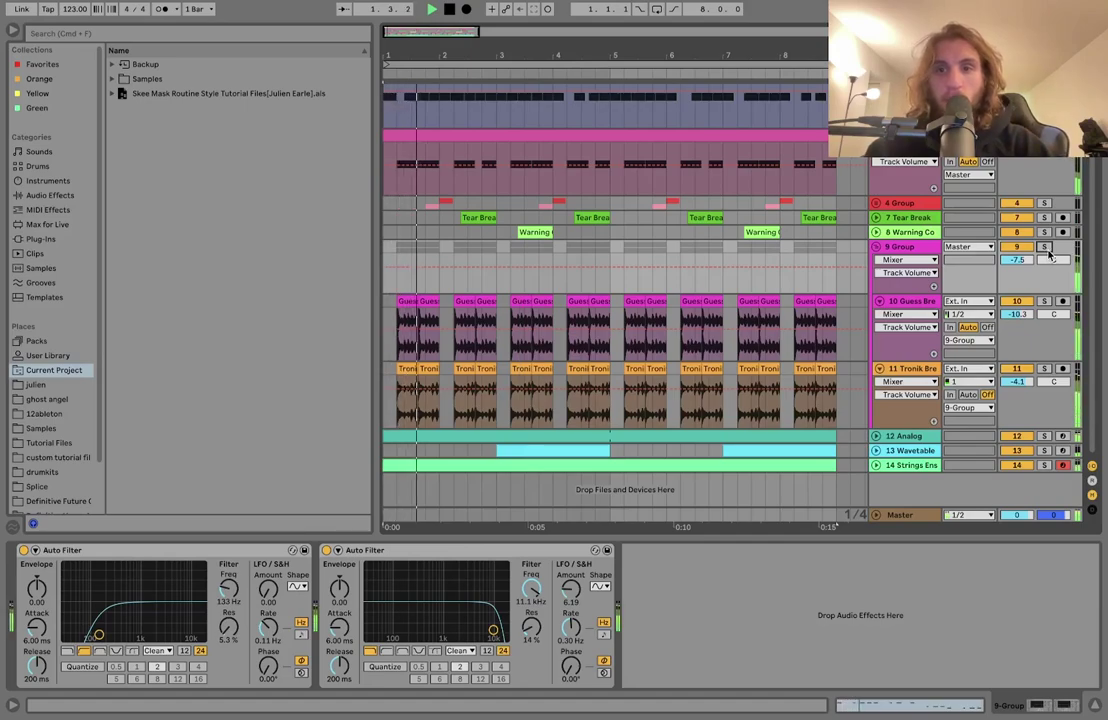
click(1046, 248)
key(space)
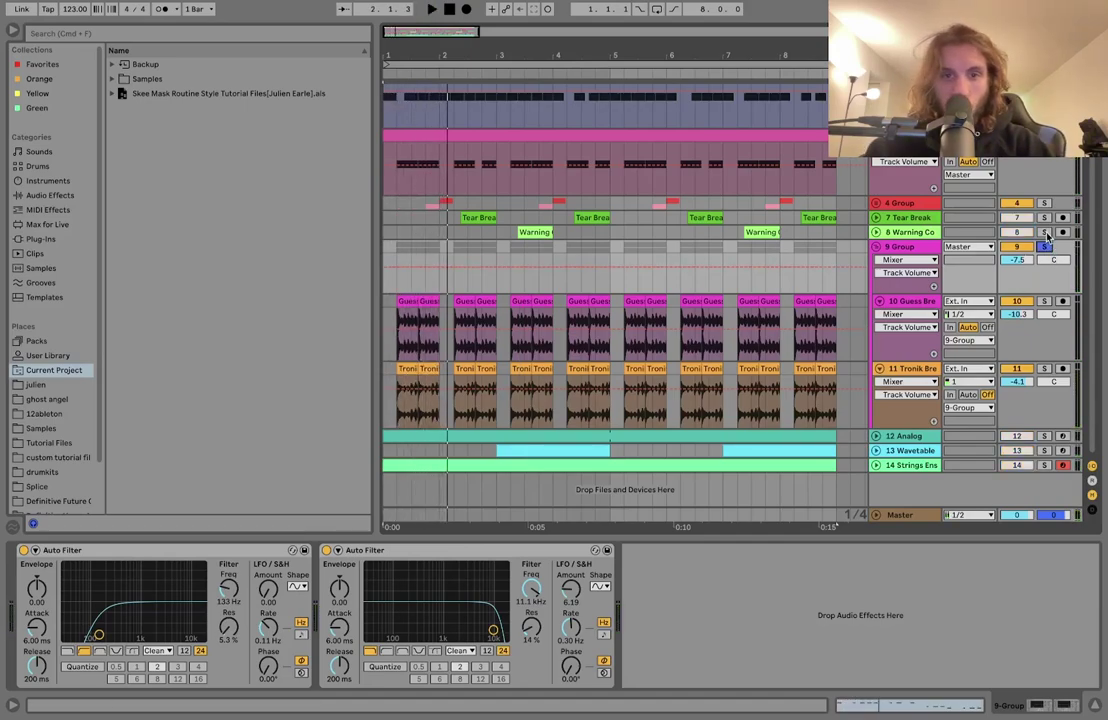
Audition the Tear Break and Warning Compound tracks soloed, and again together with the soloed 9 Group
click(1045, 233)
click(975, 218)
key(space)
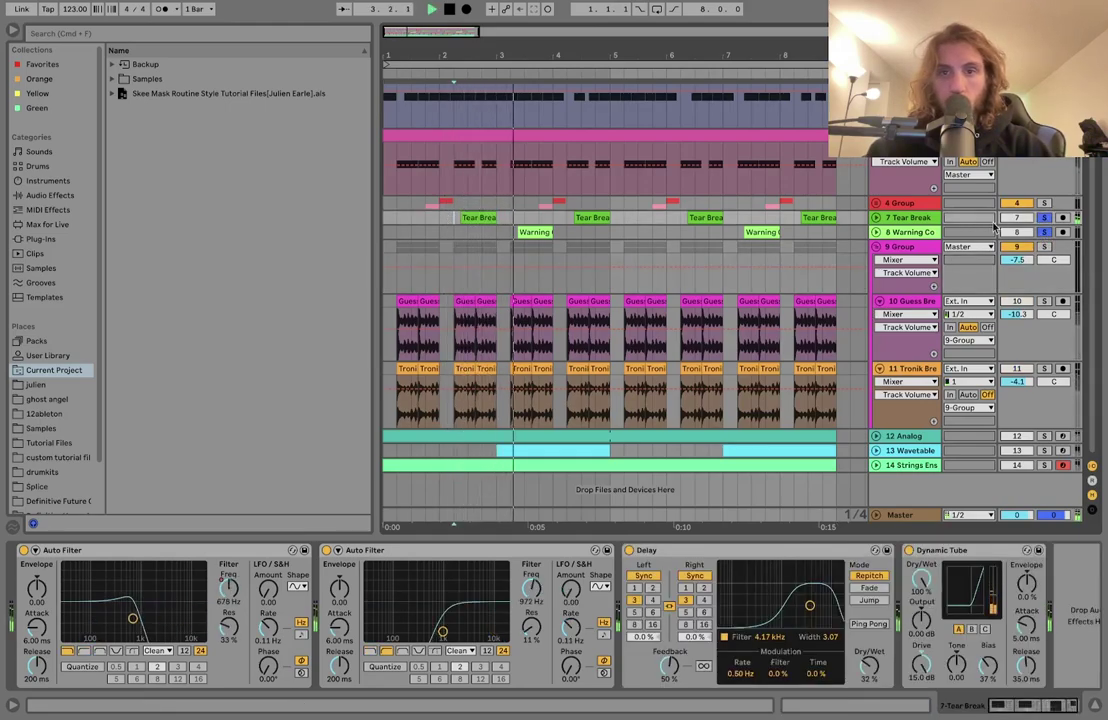
click(1045, 247)
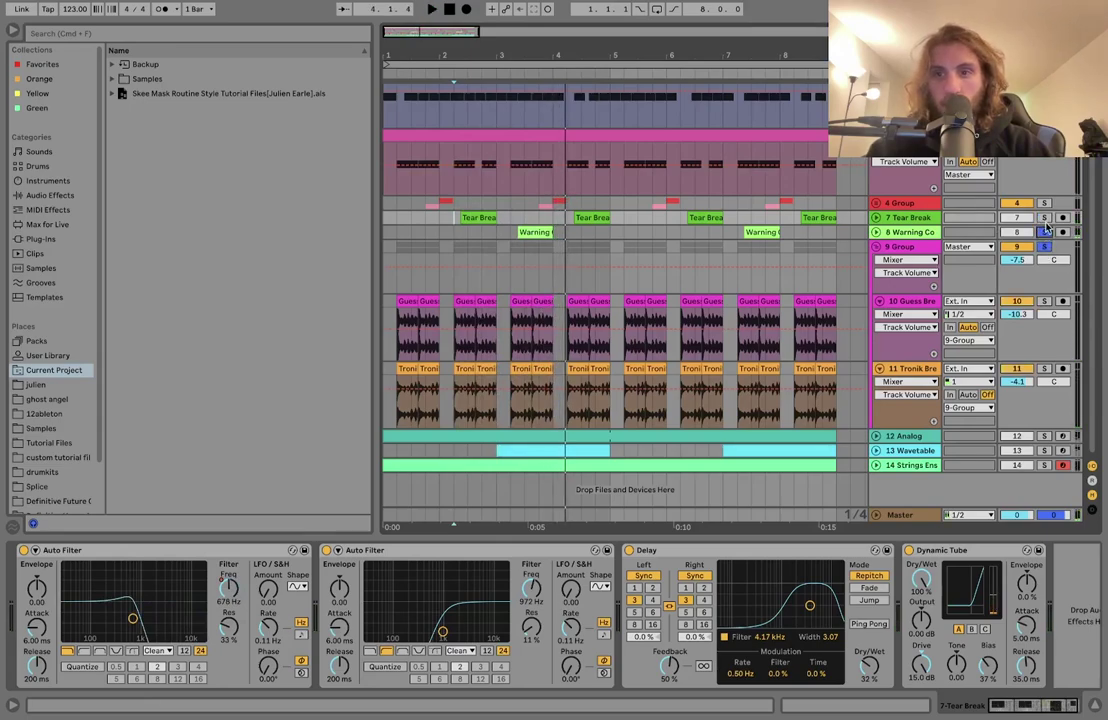
key(space)
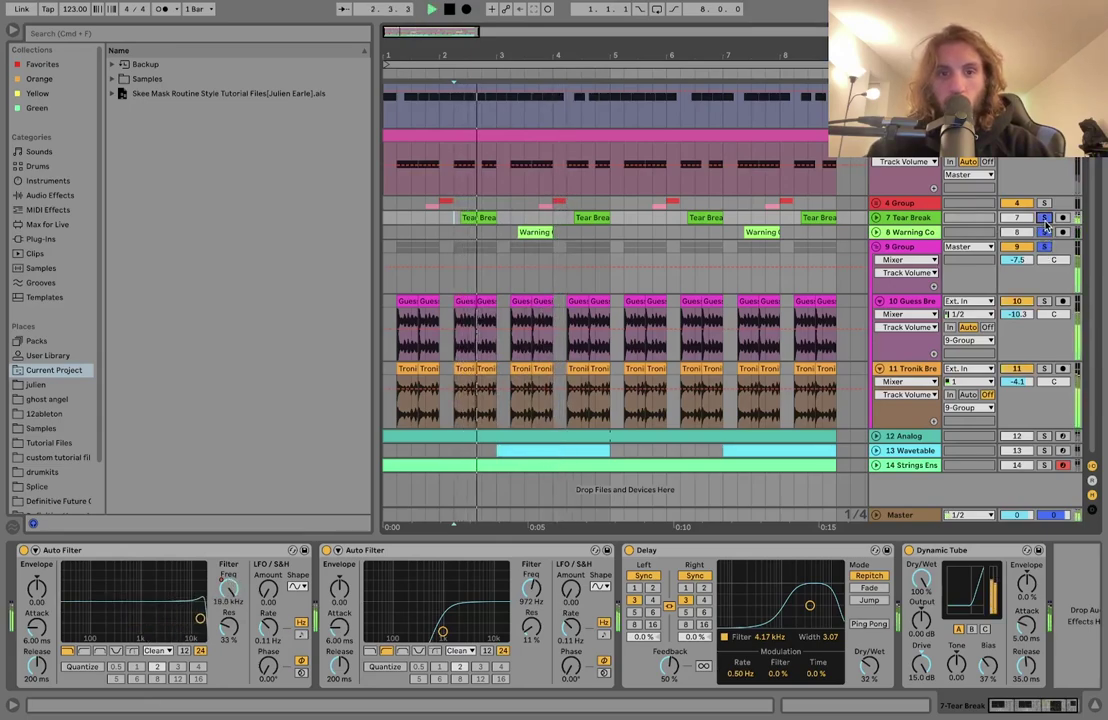
Unfold the Tear Break and Warning Compound tracks, and show Warning Compound's devices with only that track soloed
click(875, 232)
click(875, 217)
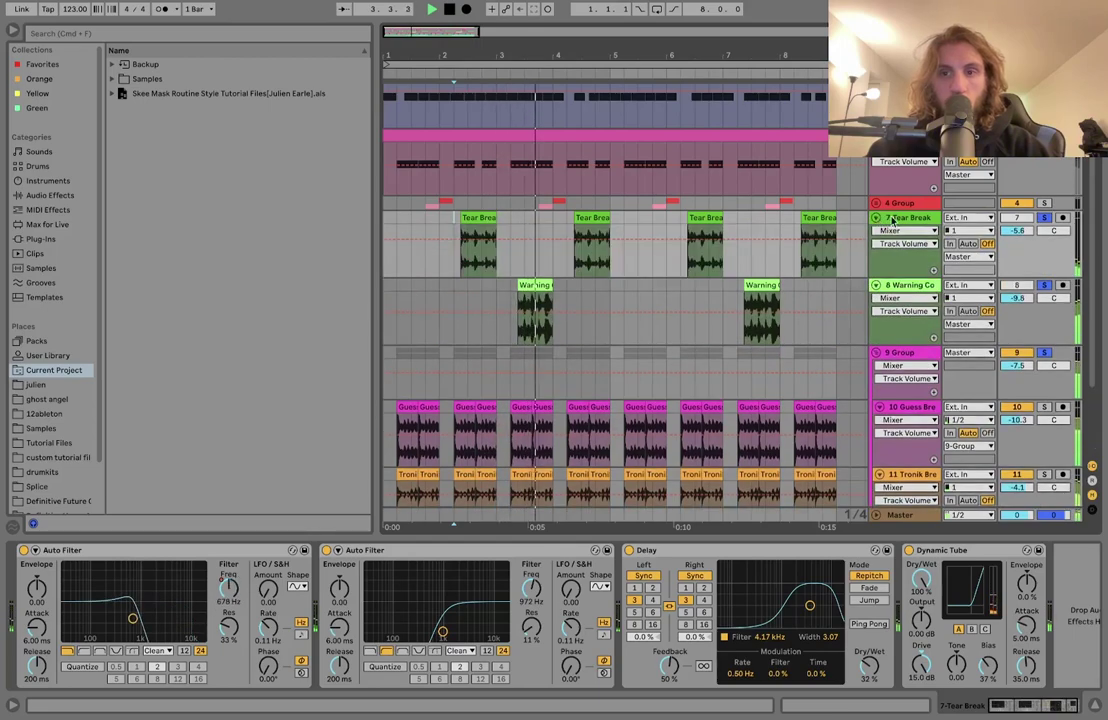
click(1045, 287)
click(903, 287)
Audition Warning Compound from 3.2.1 with its Delay off, comparing the second Auto Filter off and on
click(510, 289)
click(628, 550)
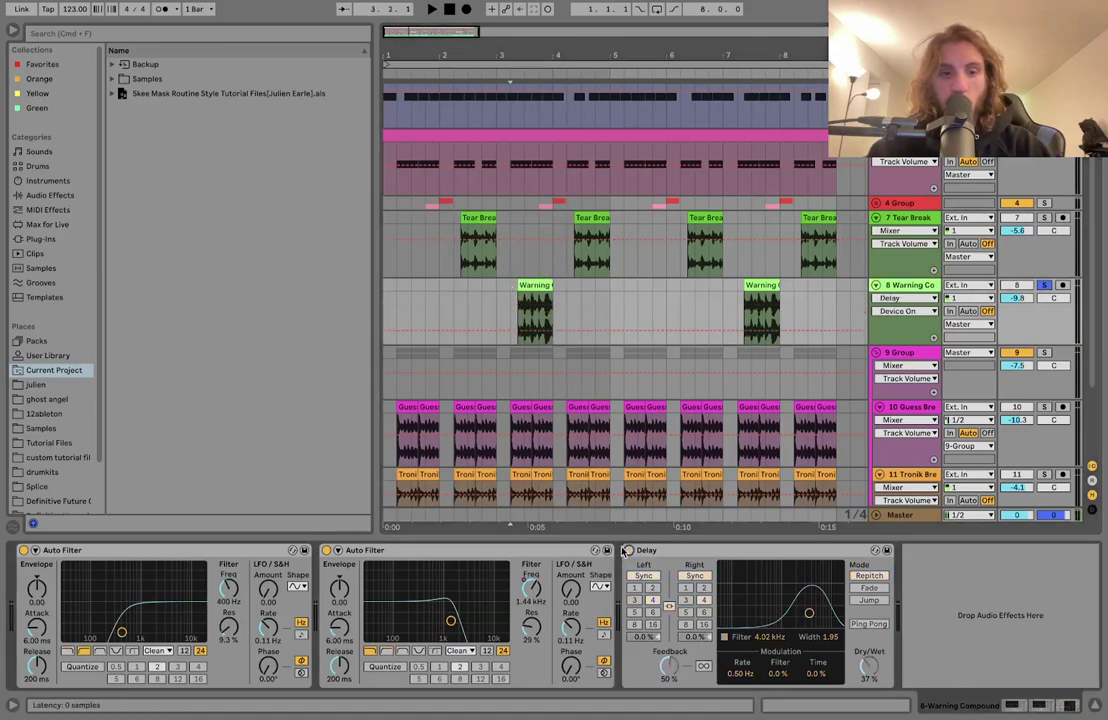
key(space)
click(326, 550)
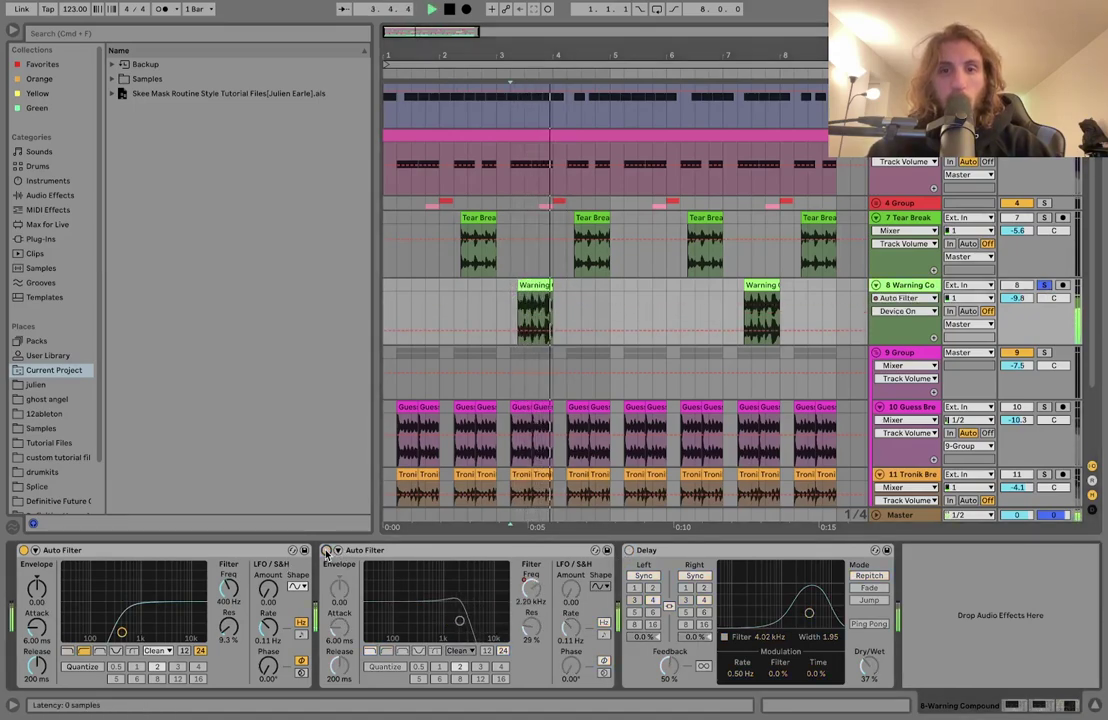
click(326, 550)
Show the second Auto Filter's frequency automation on Warning Compound, and audition the track with its Delay turned back on
click(531, 589)
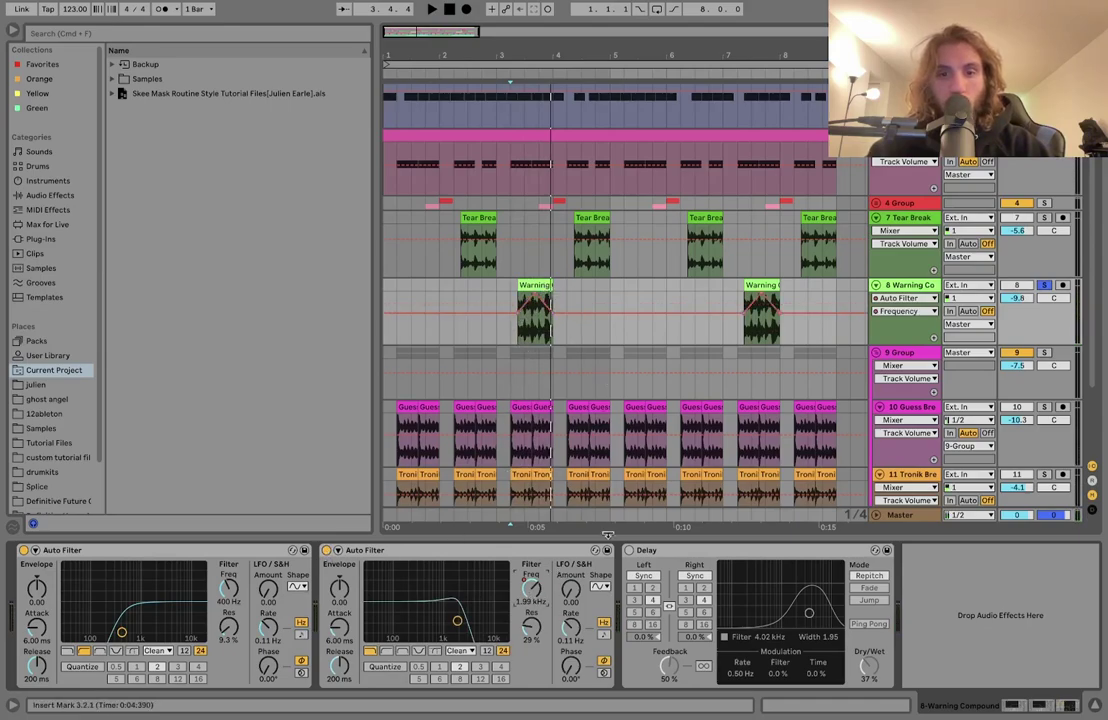
click(629, 550)
key(space)
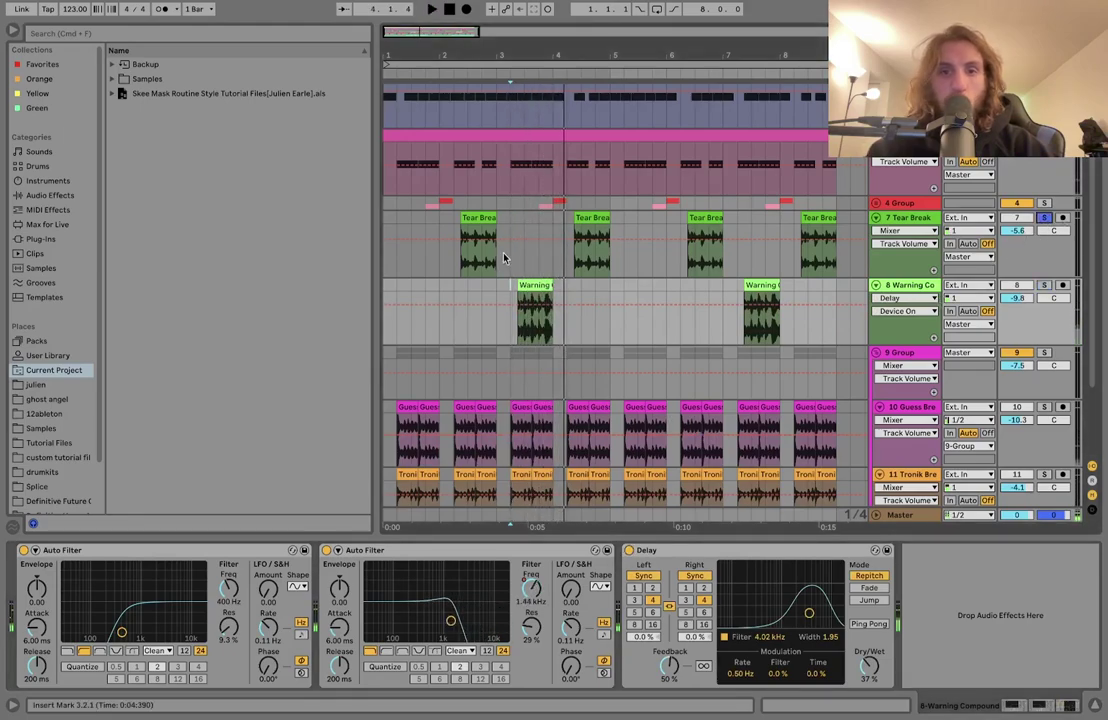
Audition the Tear Break track soloed from 2.2.1 with its filter frequency automation shown, and again with Warning Compound and the 9 Group soloed
click(447, 262)
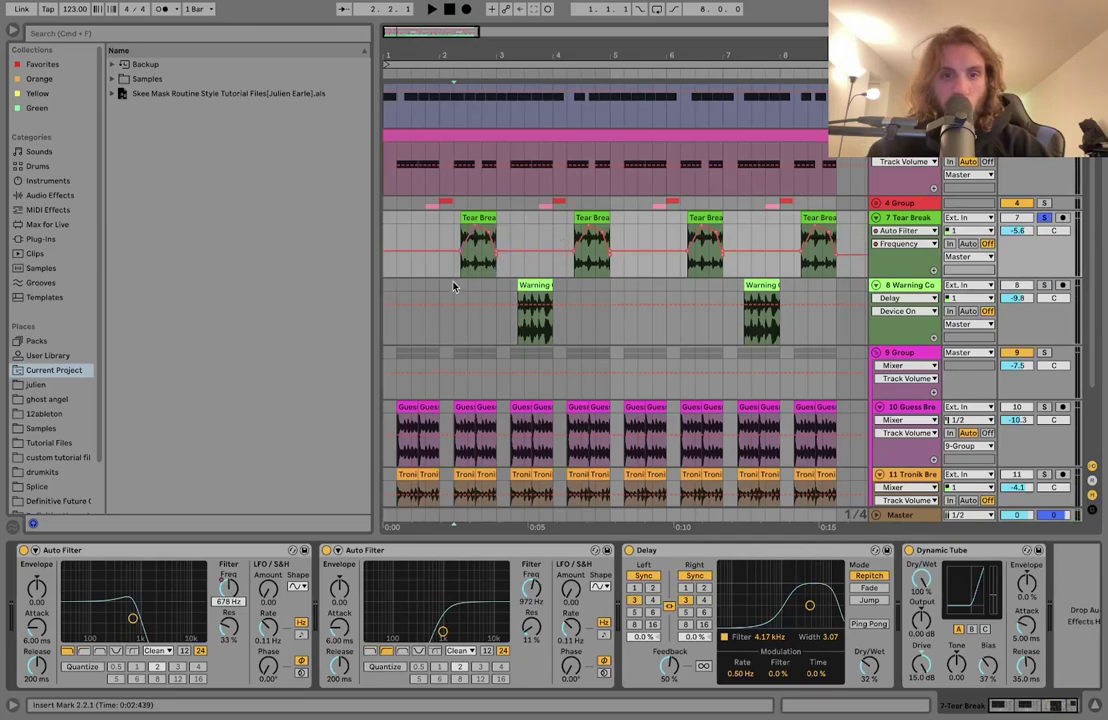
key(space)
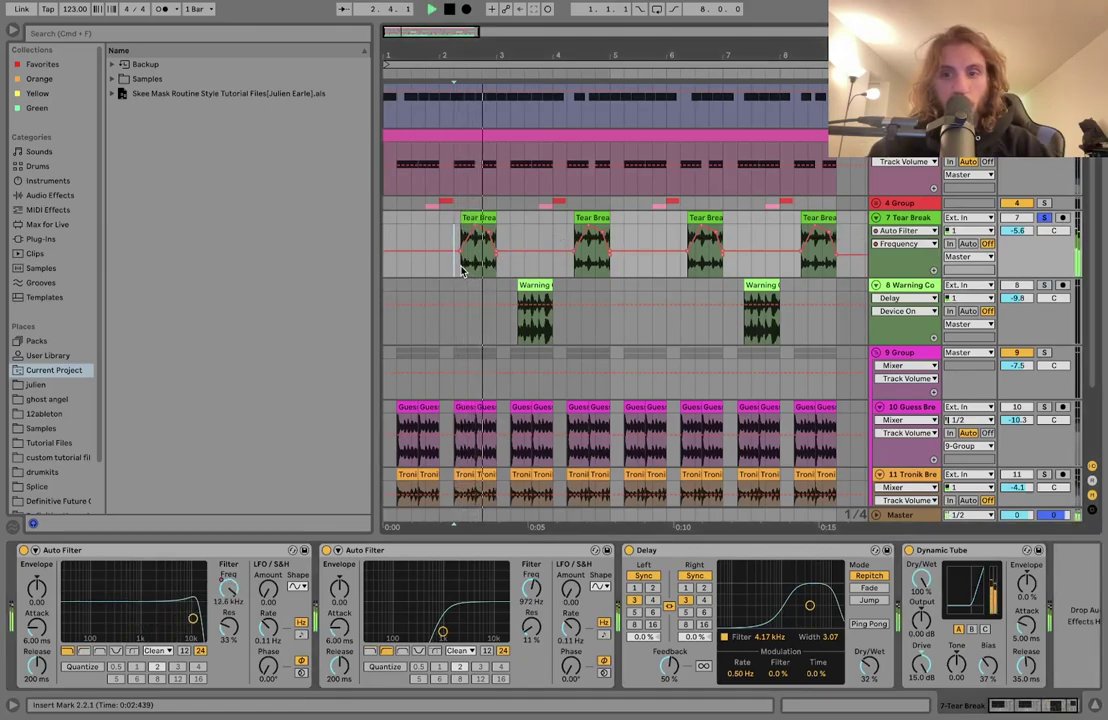
key(space)
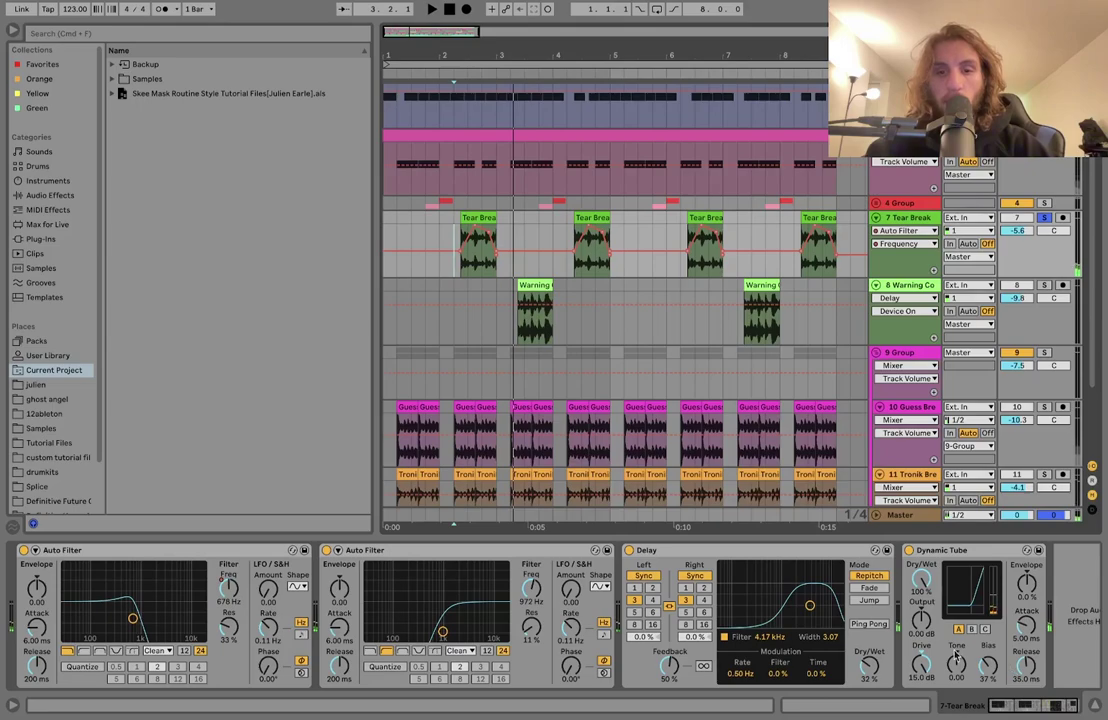
key(space)
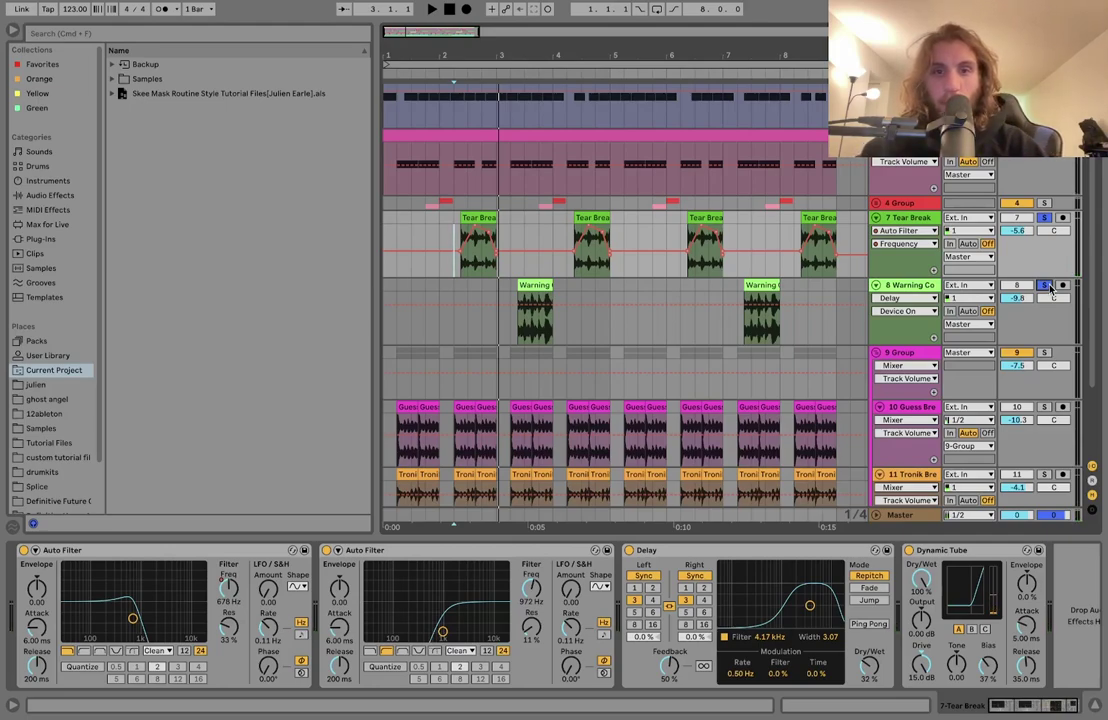
click(1045, 353)
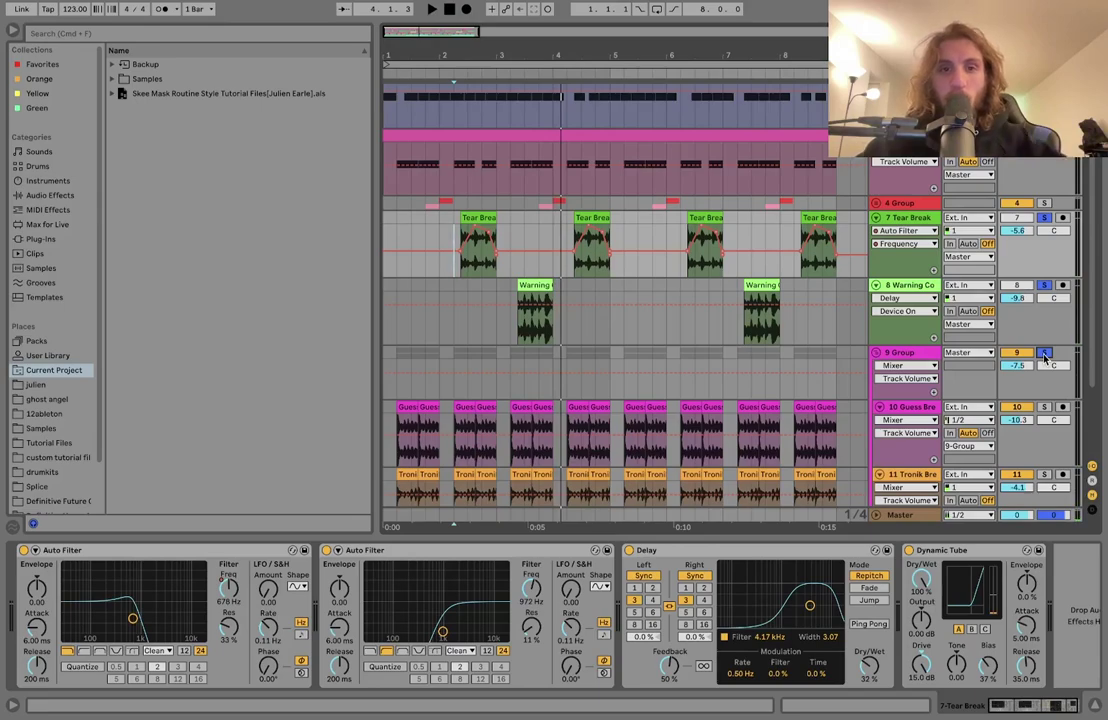
Unfold the 4 Group and audition it soloed from 1.4.1, with the other break tracks' solos cleared
click(877, 204)
scroll(876, 207, down, 2)
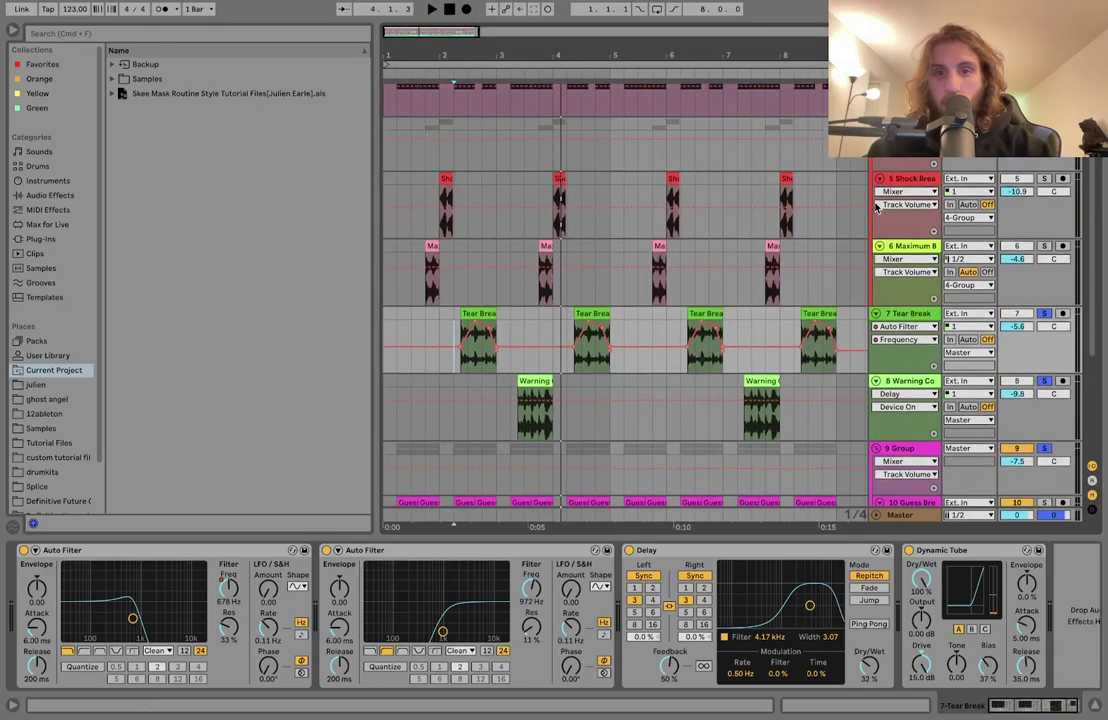
click(1045, 448)
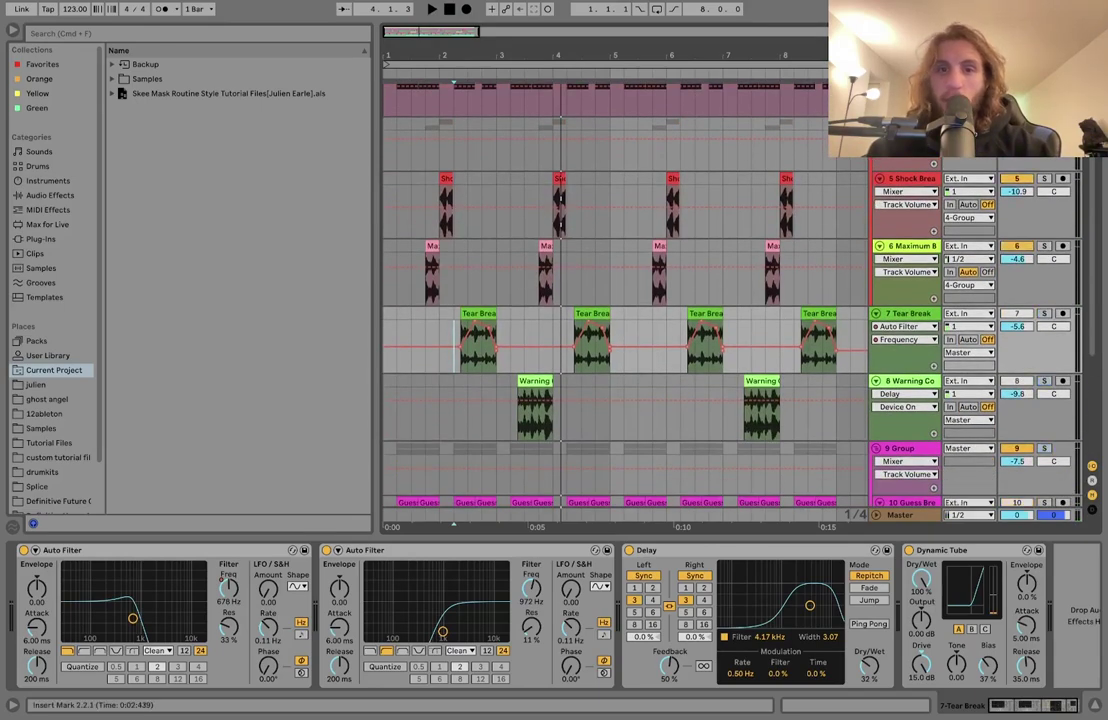
click(421, 165)
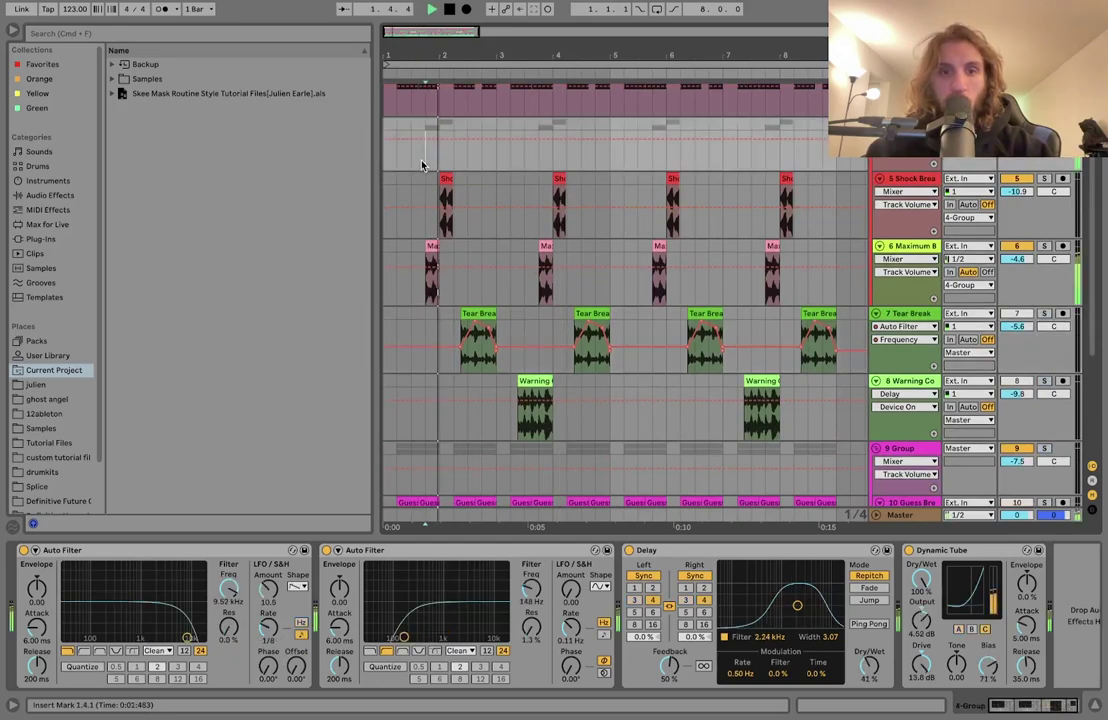
key(space)
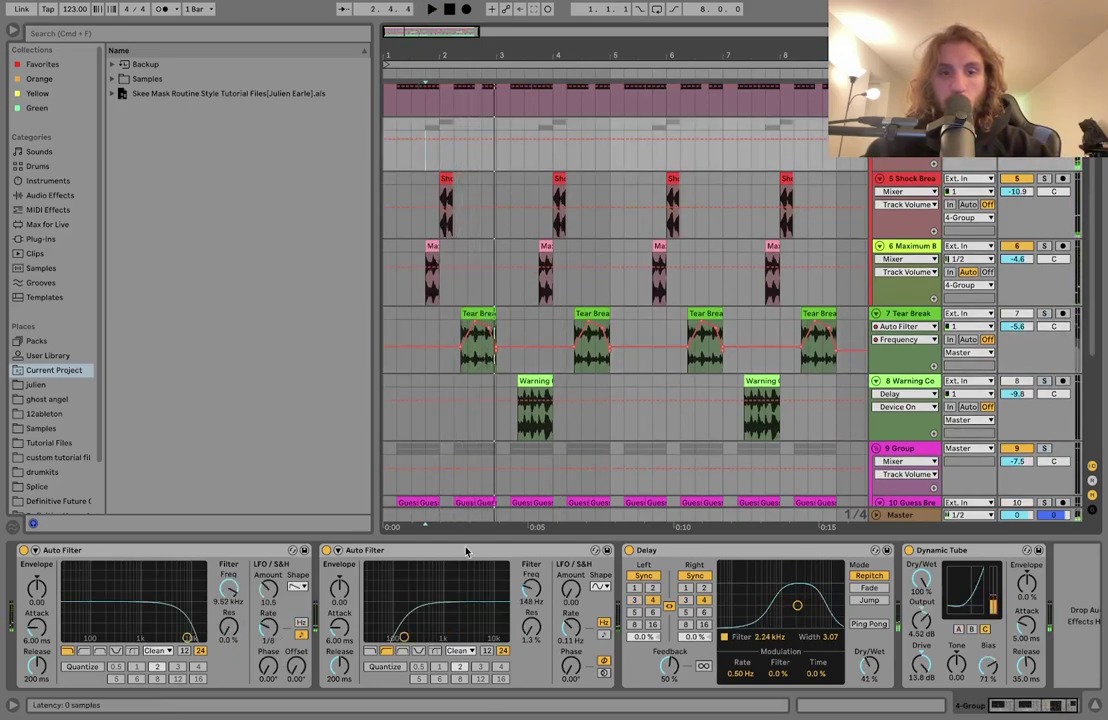
Group the 4 Group's effects into an Audio Effect Rack and compare the rack off and on while playing from 1.3.1
key(super+g)
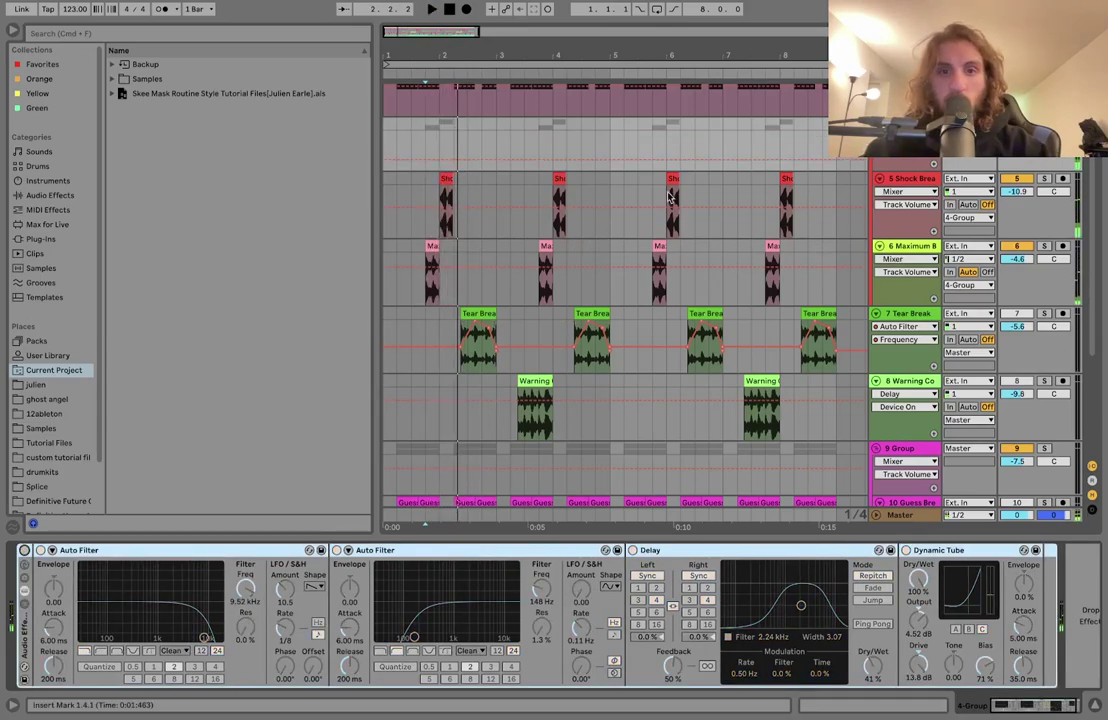
scroll(680, 216, down, 5)
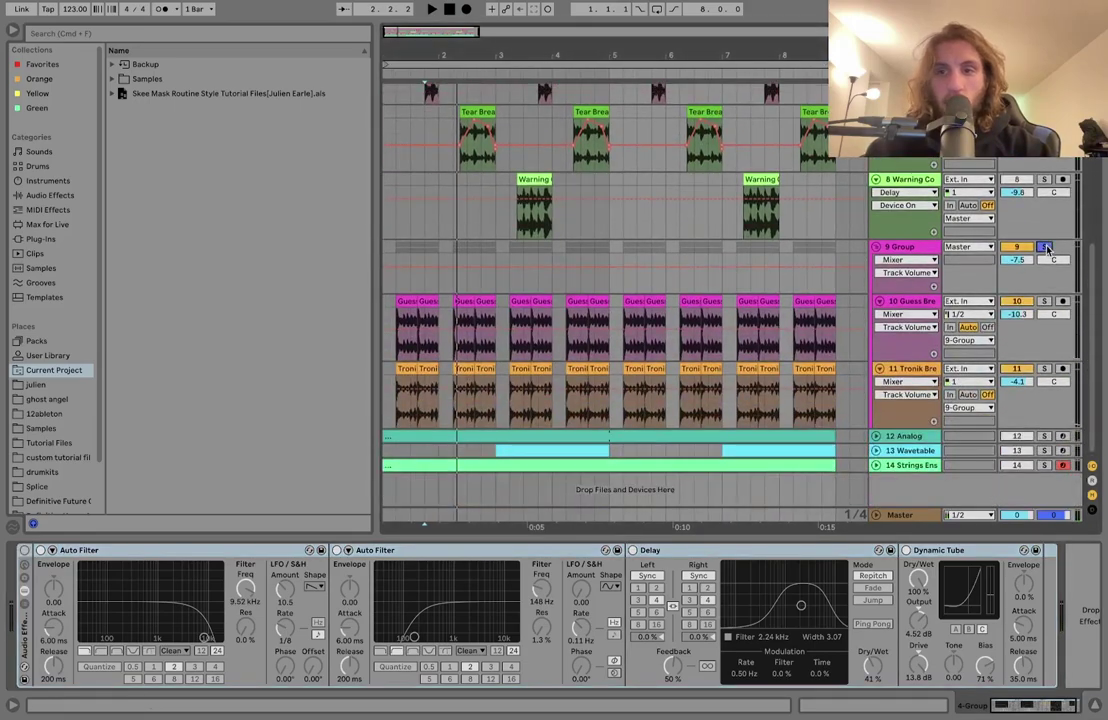
scroll(1000, 180, up, 5)
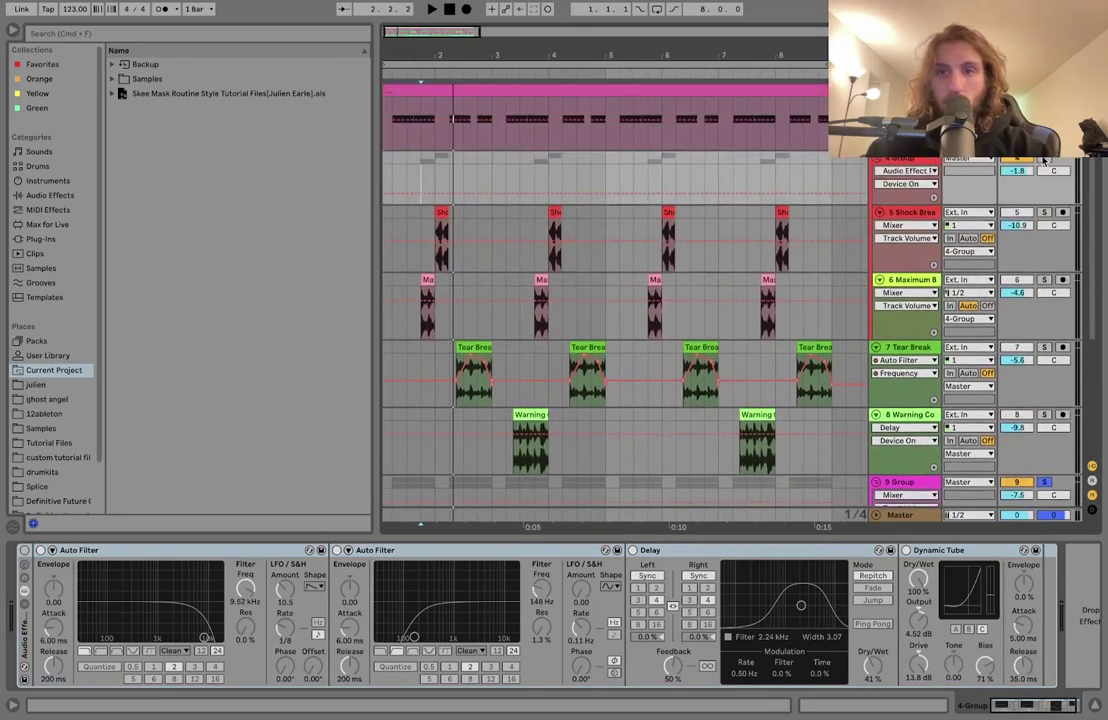
click(406, 184)
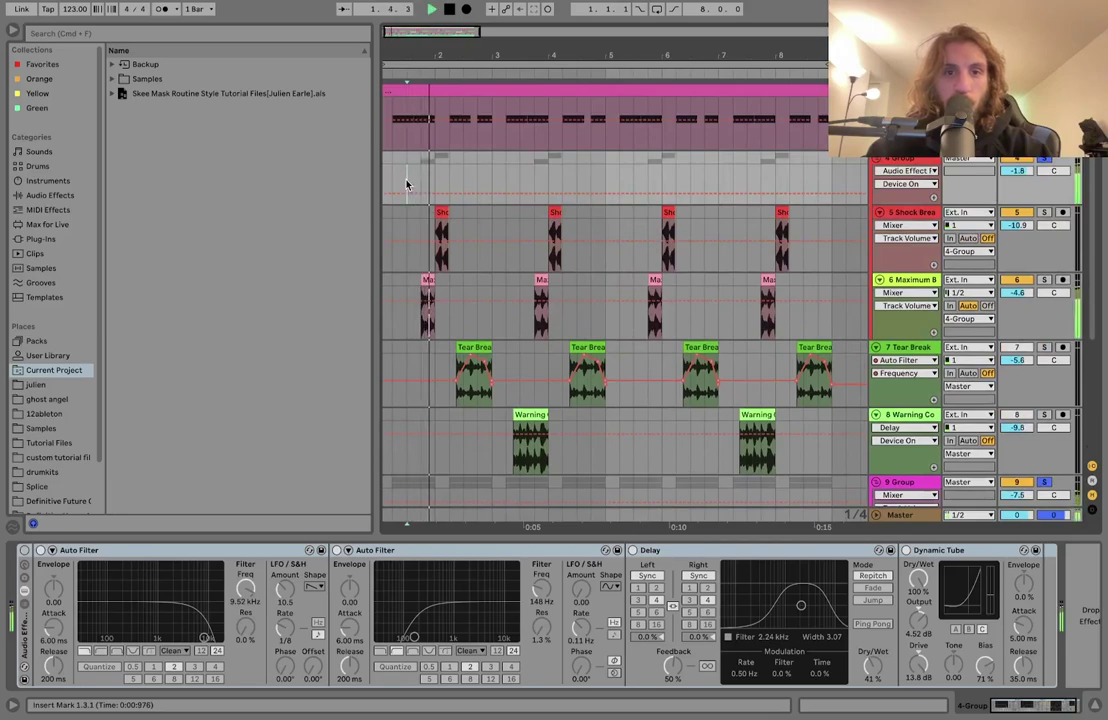
click(22, 553)
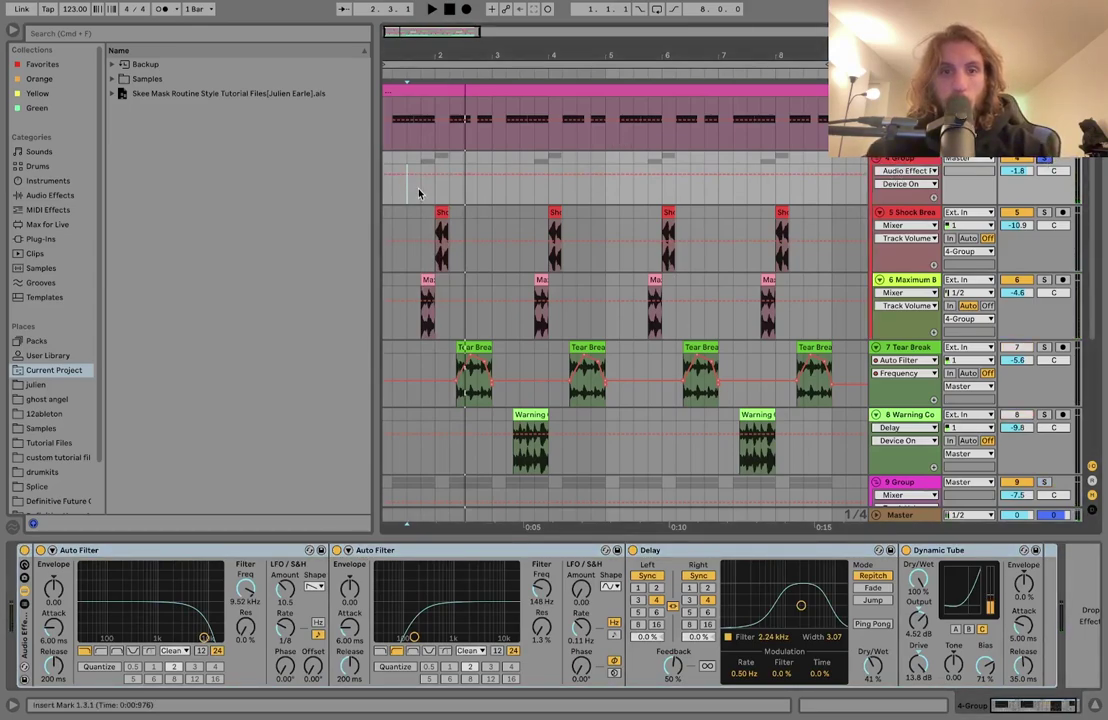
Audition the 4 Group soloed with its rack on, review the effects through Dynamic Tube, and fold the group
key(space)
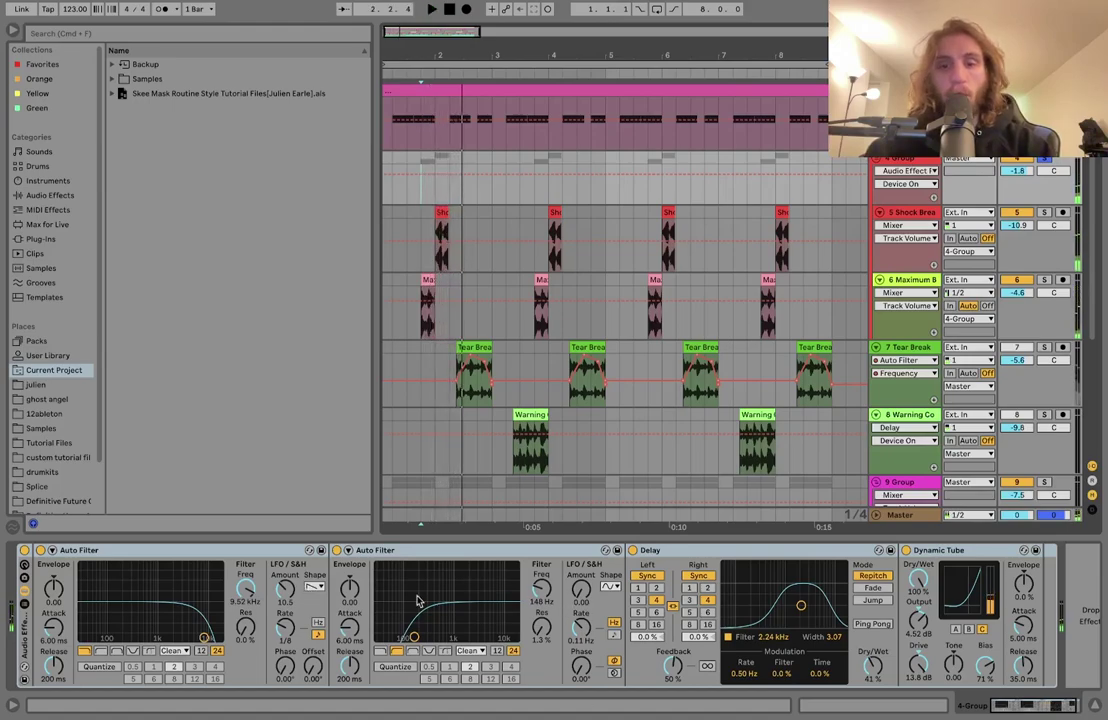
scroll(560, 610, right, 2)
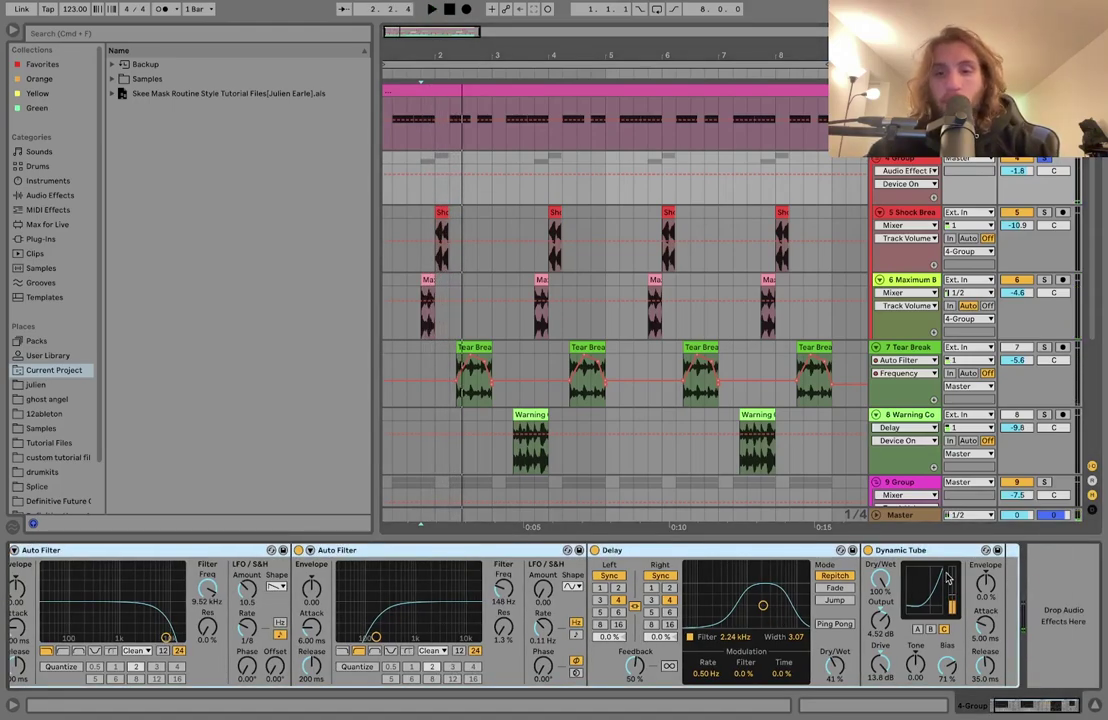
click(879, 162)
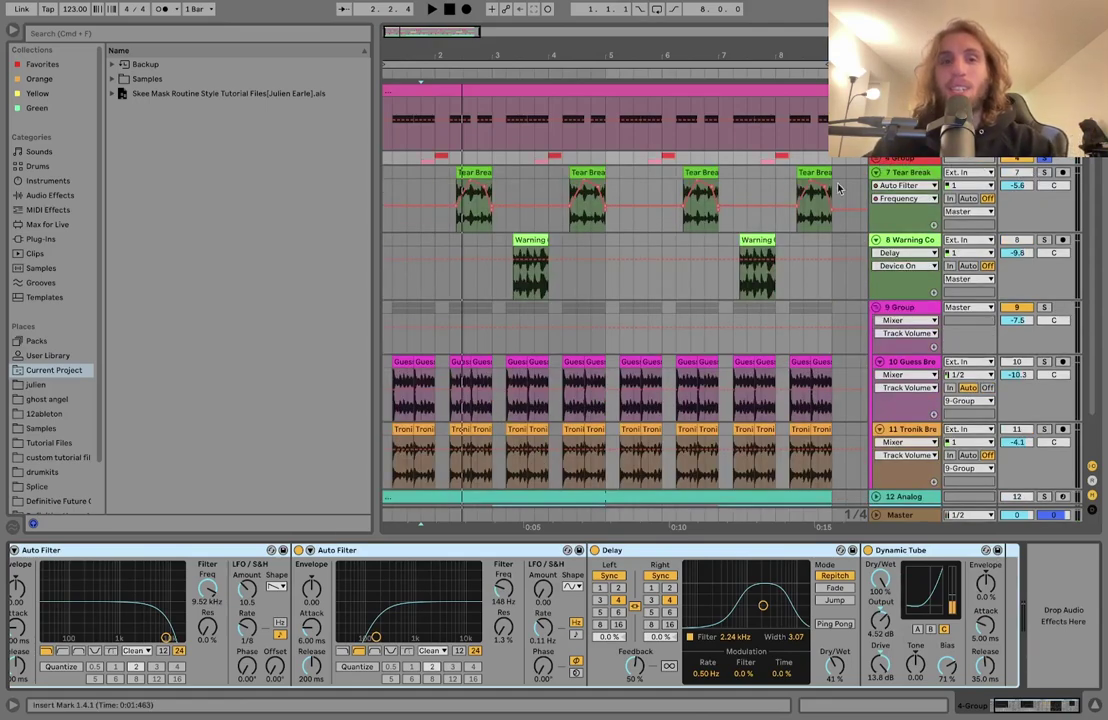
Look through the list of audio effects in the browser and briefly play the soloed 4 Group
click(52, 195)
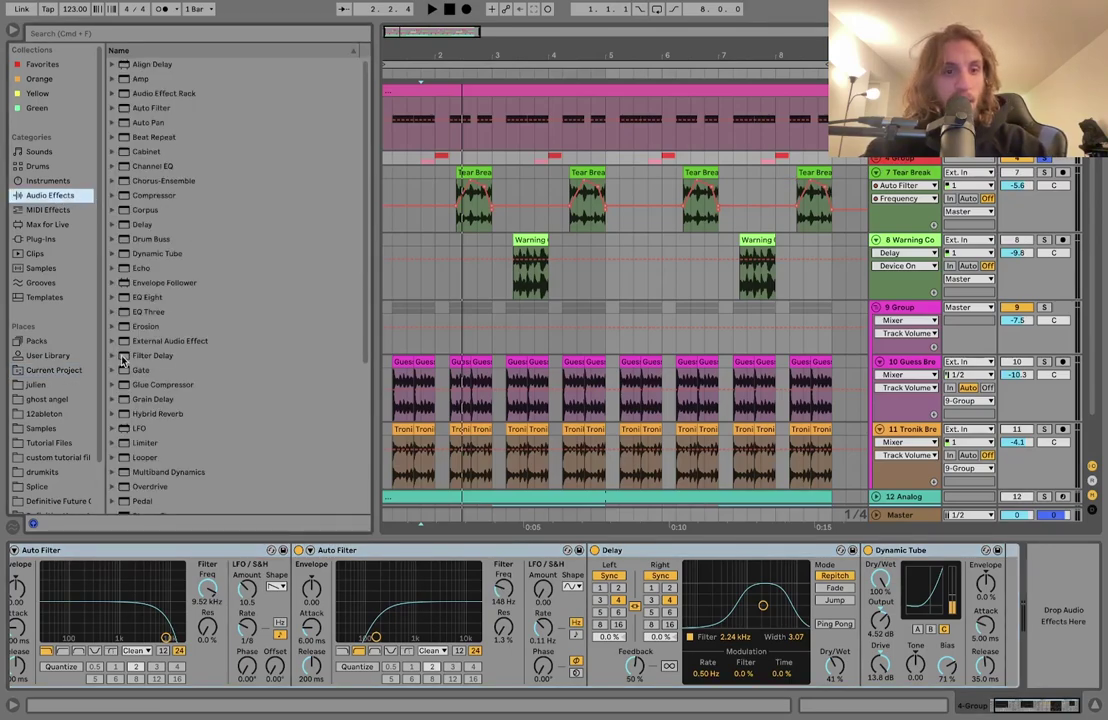
scroll(122, 362, down, 5)
key(space)
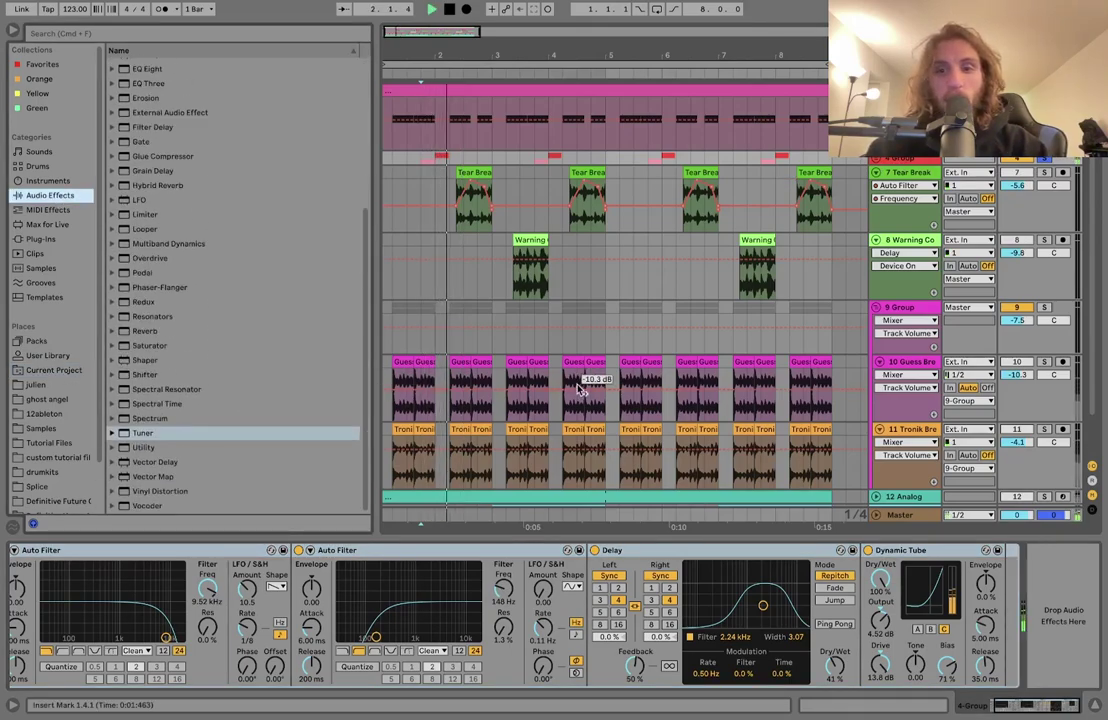
key(space)
Play the Analog, Wavetable and Strings Ensemble tracks soloed, and unfold all three
scroll(930, 213, down, 2)
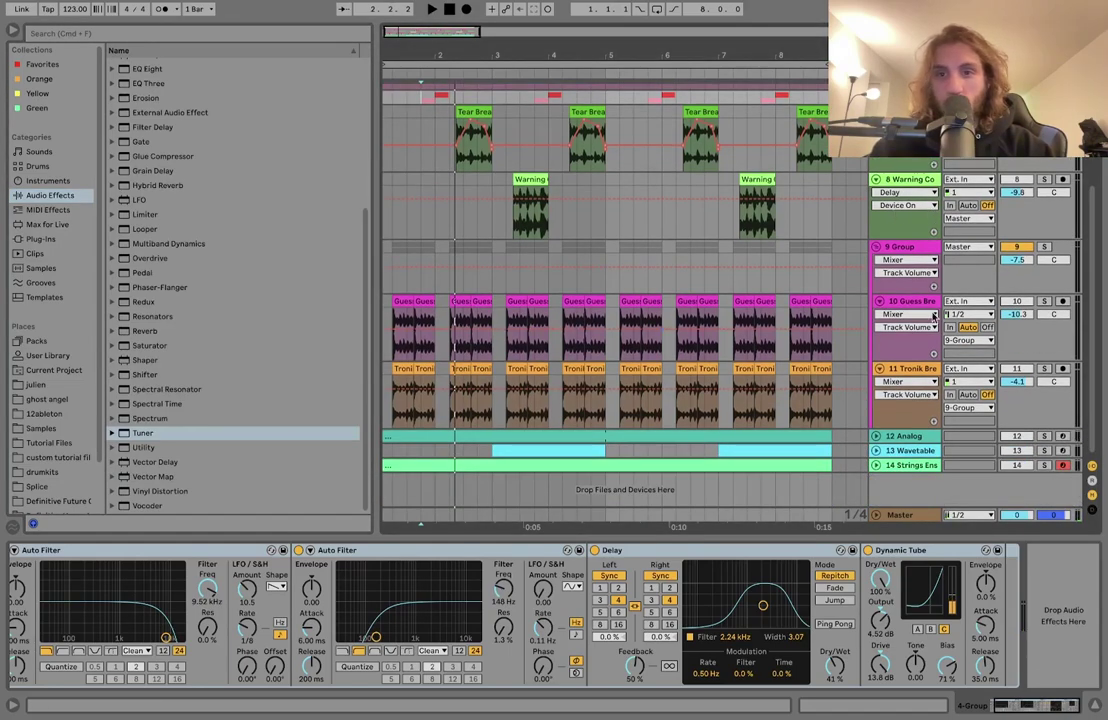
scroll(930, 300, up, 5)
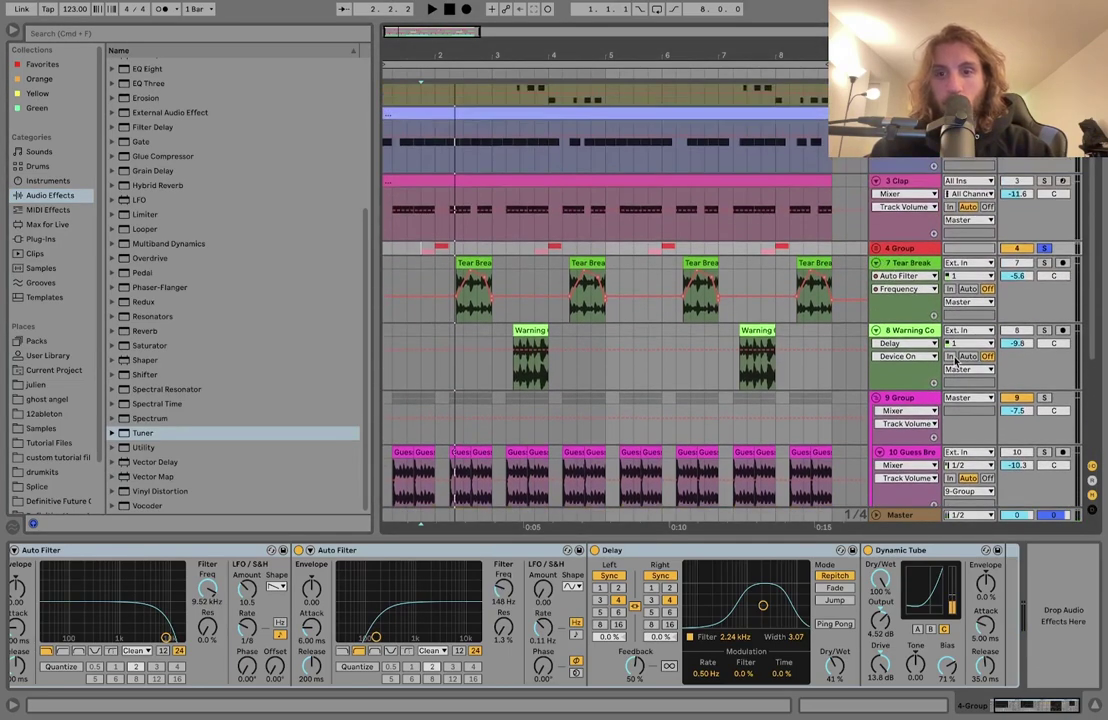
scroll(957, 362, down, 5)
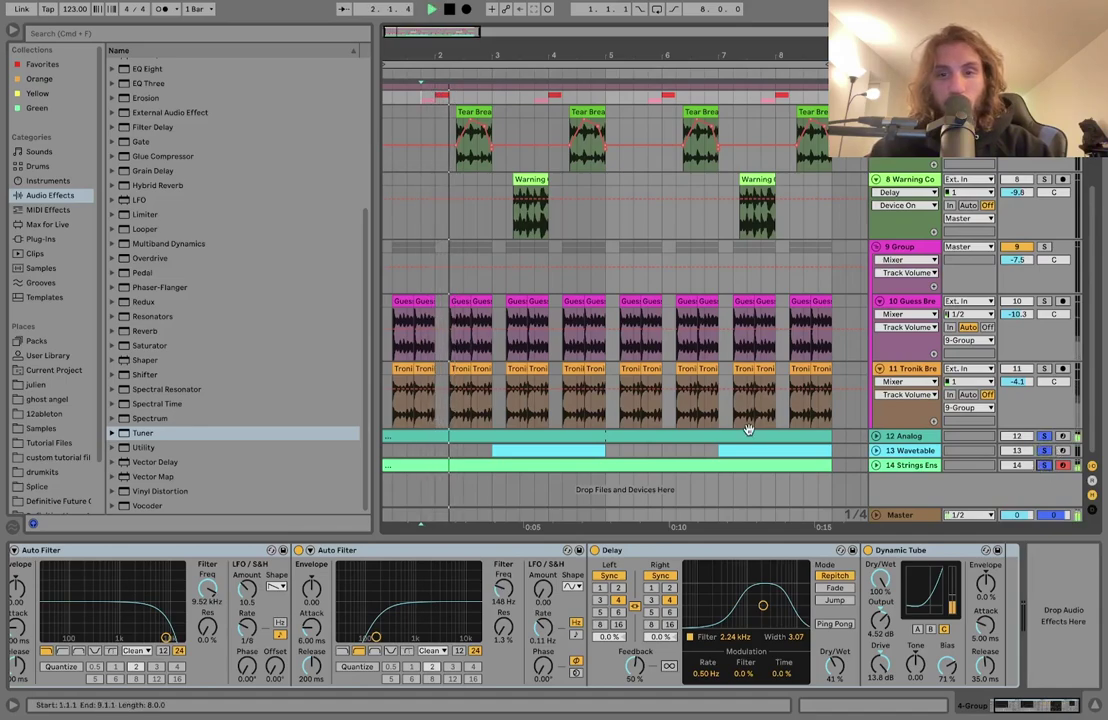
click(900, 437)
key(space)
shift+click(901, 466)
key(u)
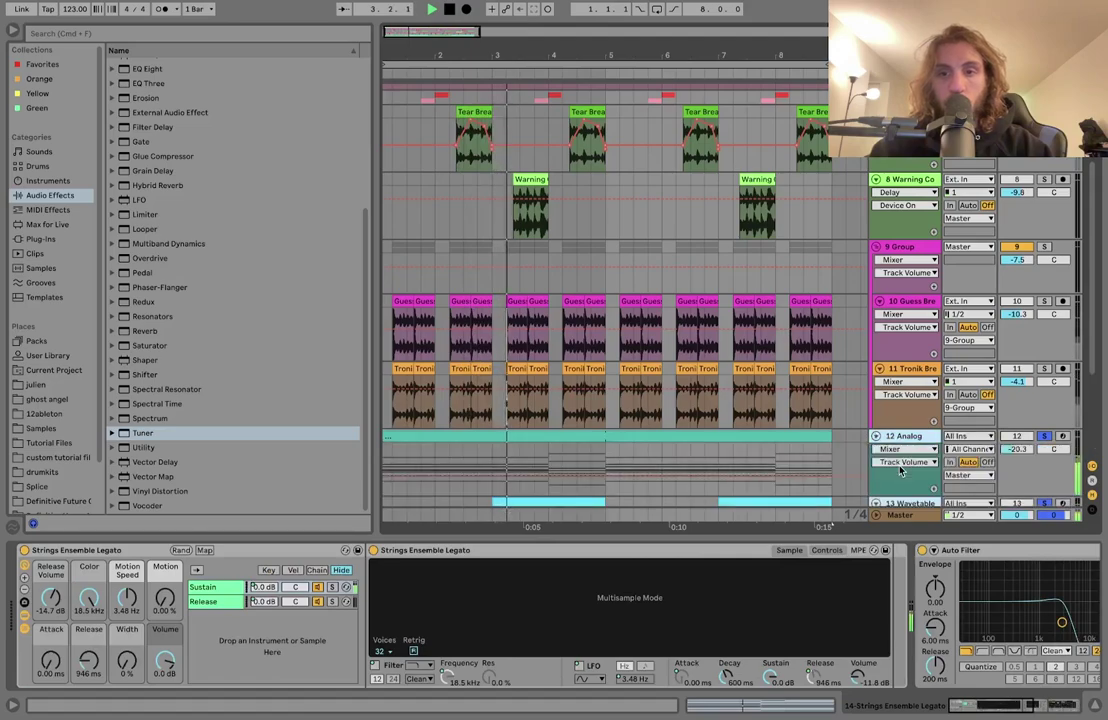
Review the unfolded synth and strings clips during playback, and show the Analog track's Analog and Reverb devices
scroll(901, 469, down, 5)
scroll(702, 423, down, 1)
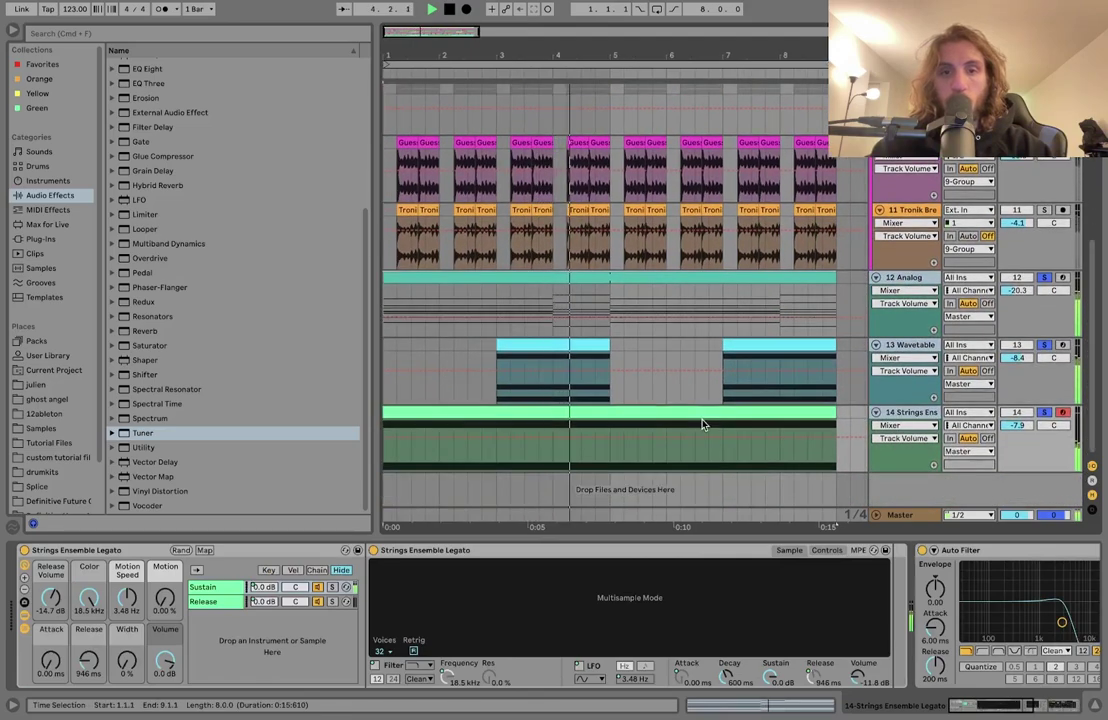
scroll(702, 423, down, 5)
key(space)
click(500, 282)
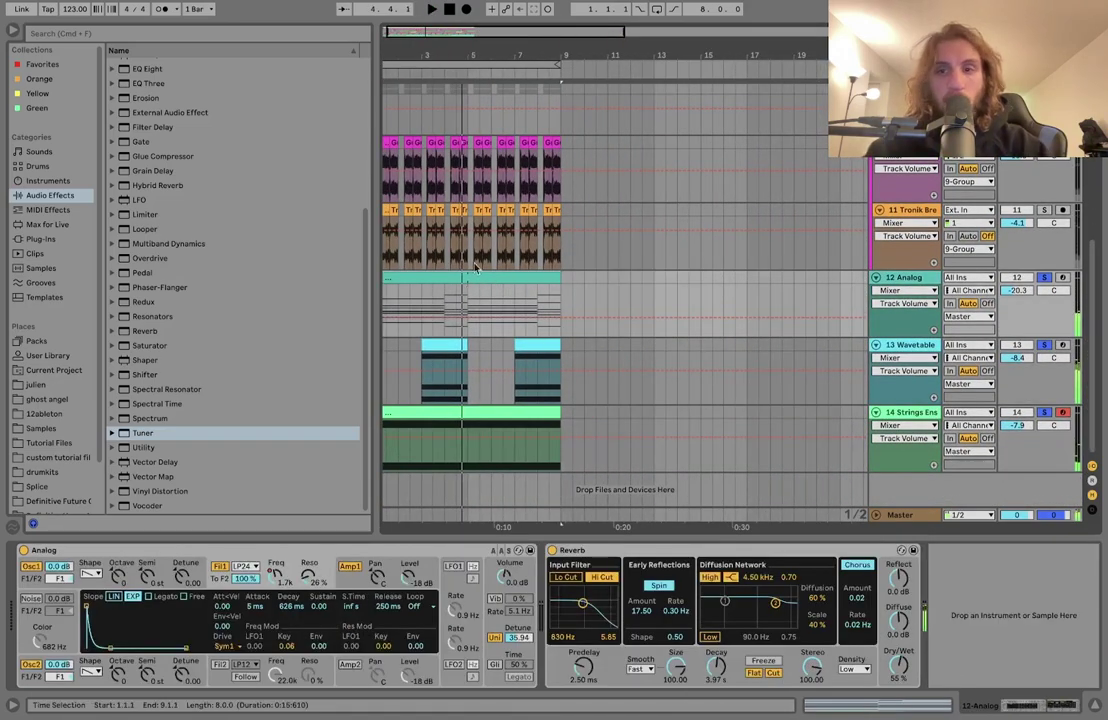
Solo the Analog track and play its clip from the chord change at bar 4
click(1044, 277)
key(space)
click(443, 308)
click(443, 307)
key(space)
key(space)
key(space)
Audition the Wavetable and Strings Ensemble tracks through their solos and show the devices on each
click(1044, 344)
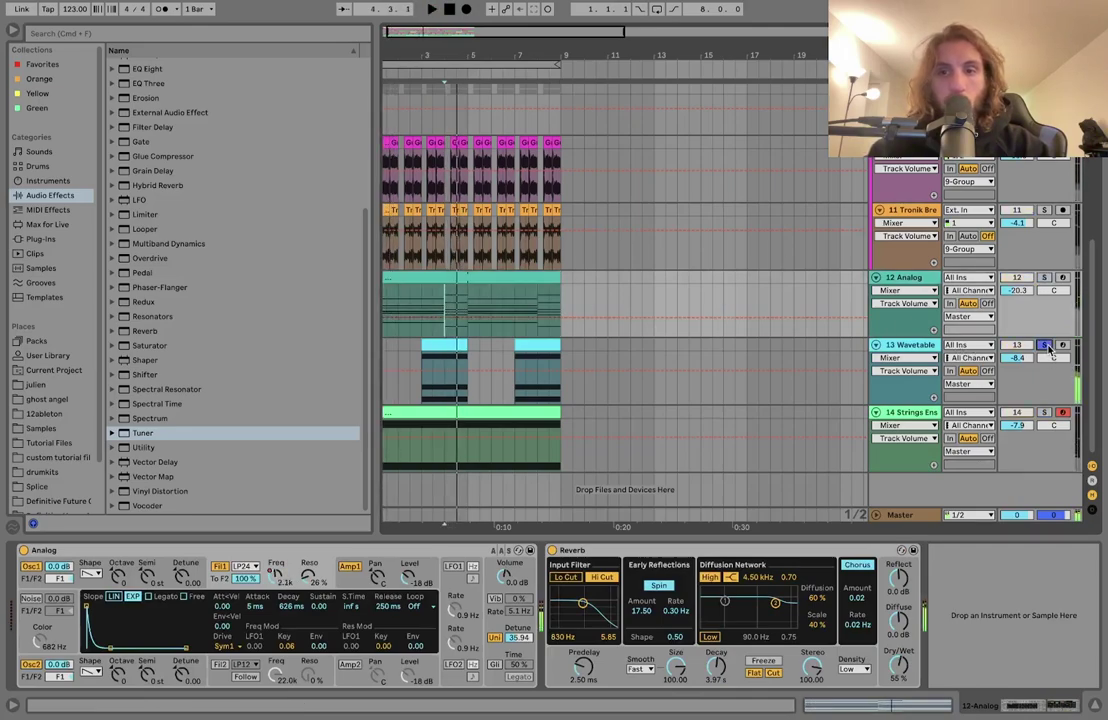
click(436, 344)
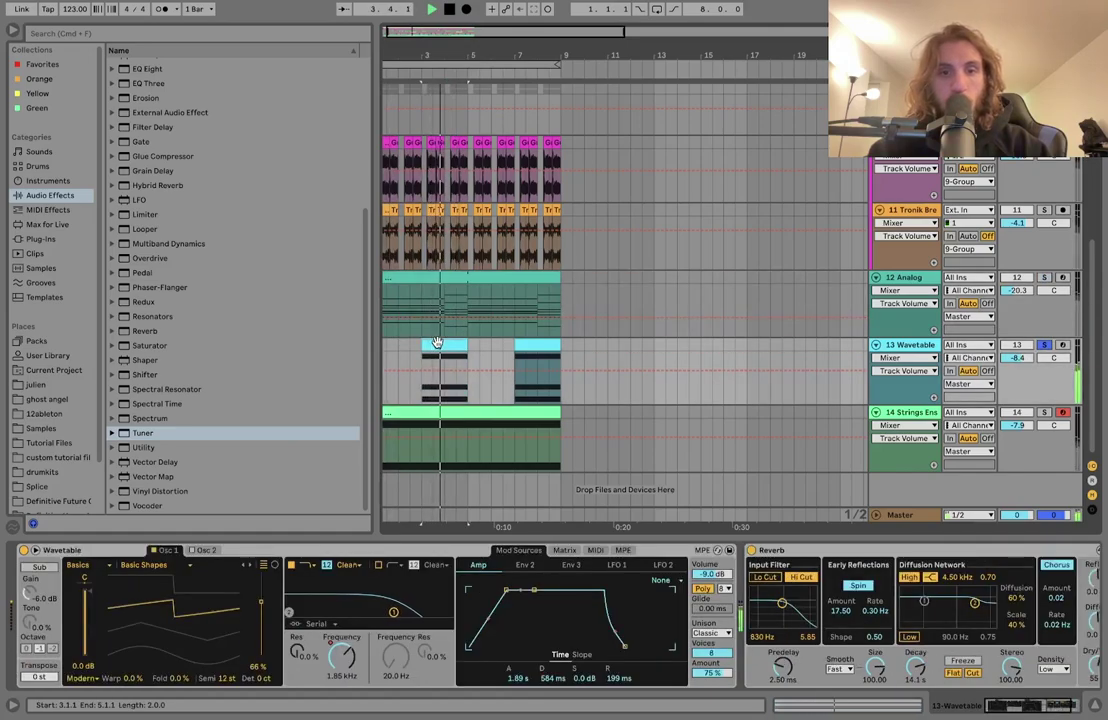
click(1044, 412)
key(space)
click(528, 412)
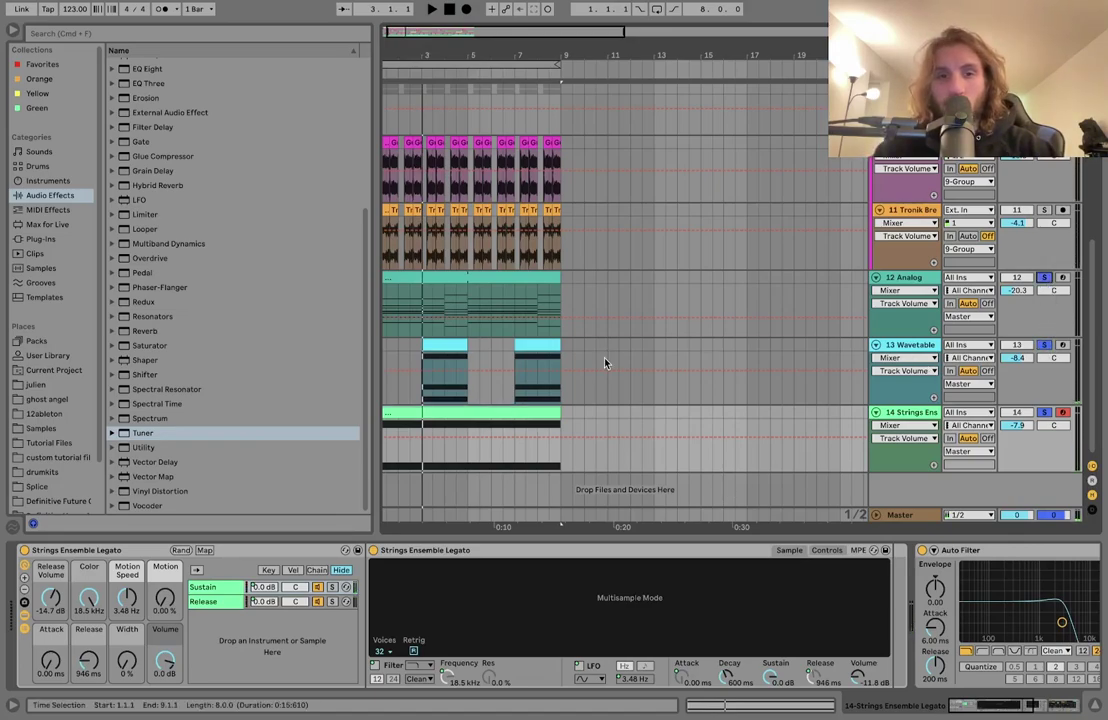
Play the Analog and Wavetable tracks soloed from bar 3, comparing the chords with and without each layer
click(420, 302)
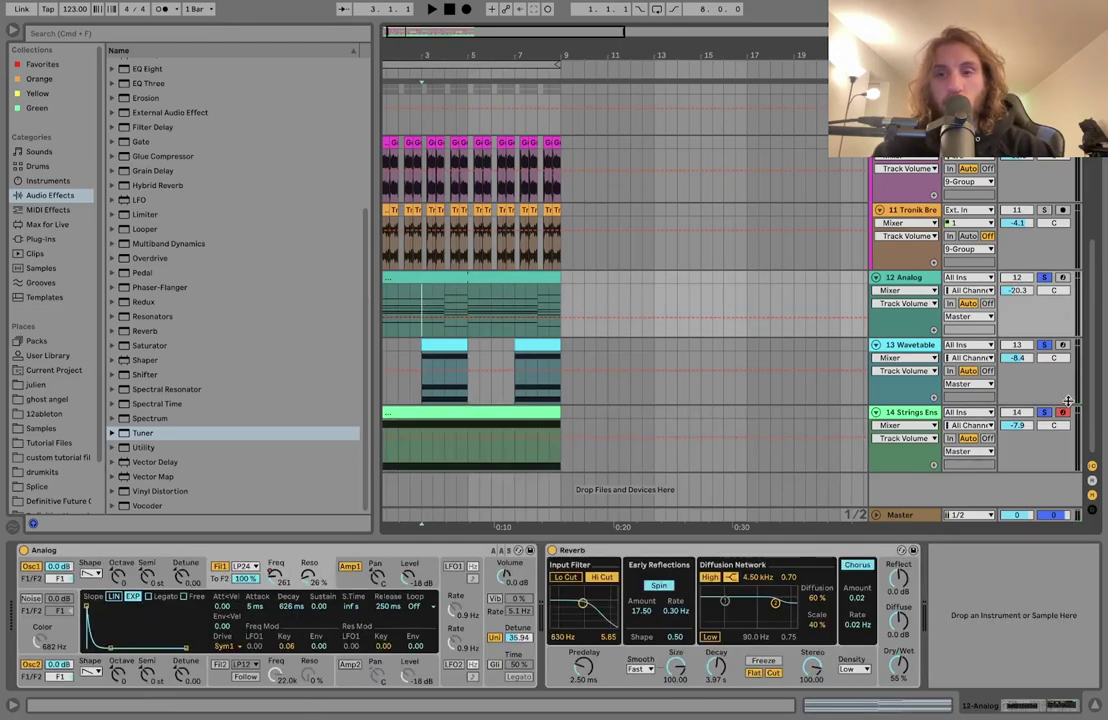
key(space)
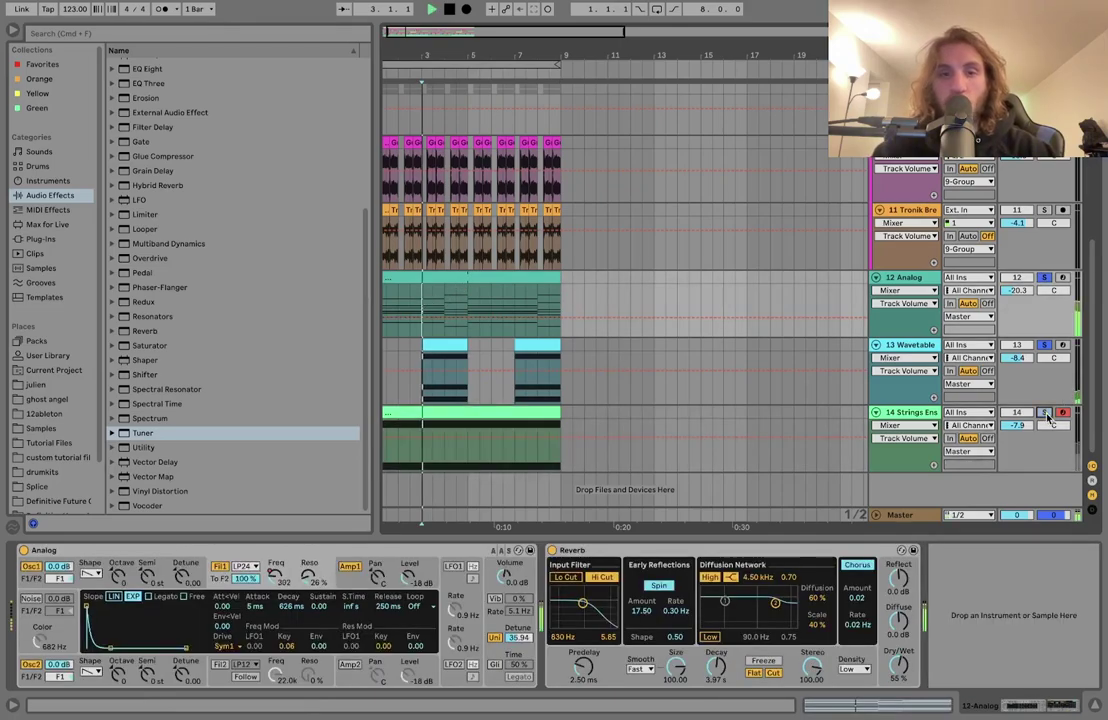
click(1044, 345)
click(1044, 346)
super+click(1044, 279)
key(space)
key(space)
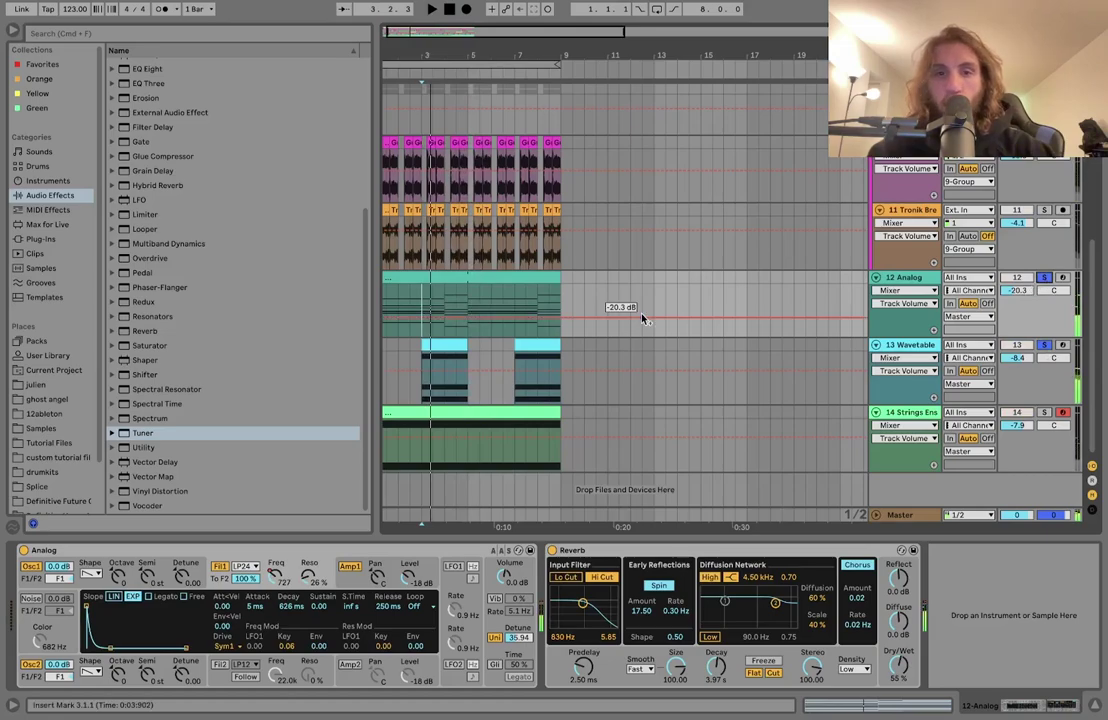
Open the Analog clip's notes and select the first chord, spanning A#1 to F4
double_click(494, 279)
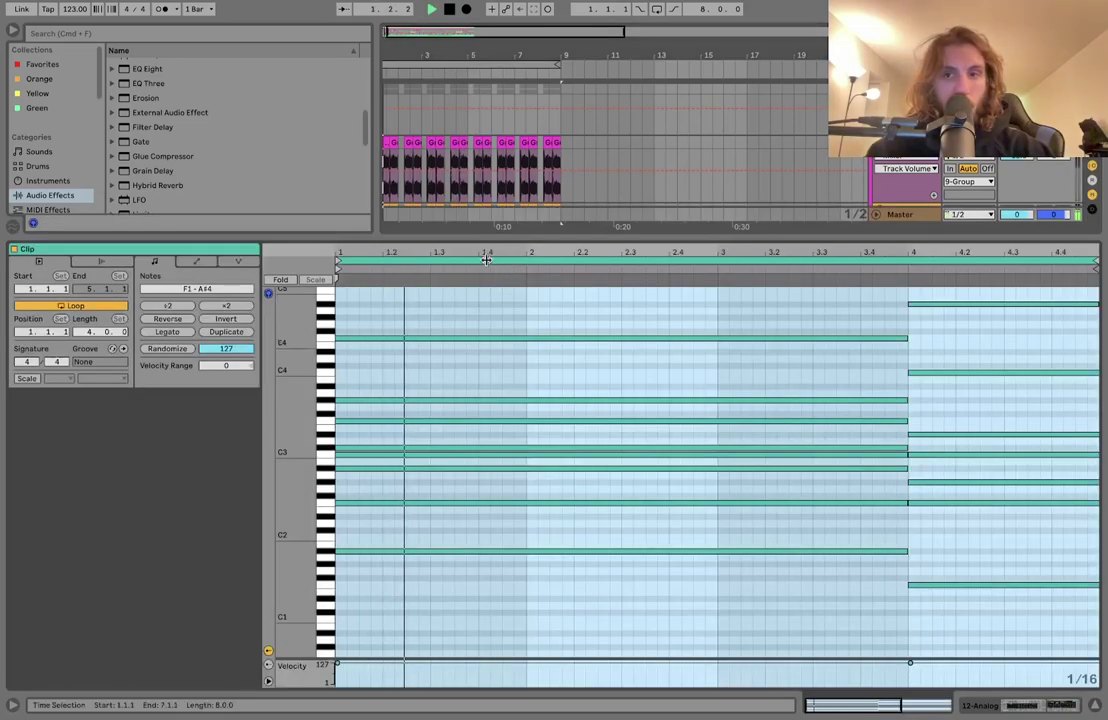
key(space)
scroll(1031, 180, down, 4)
scroll(1042, 178, down, 1)
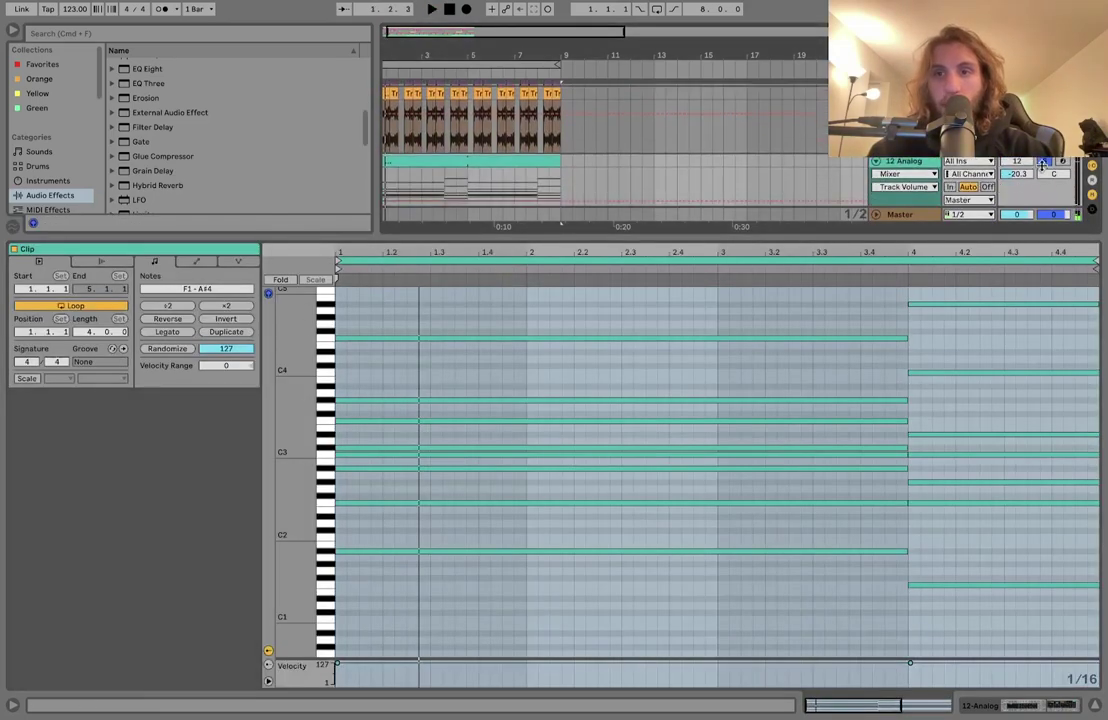
click(382, 578)
key(super+a)
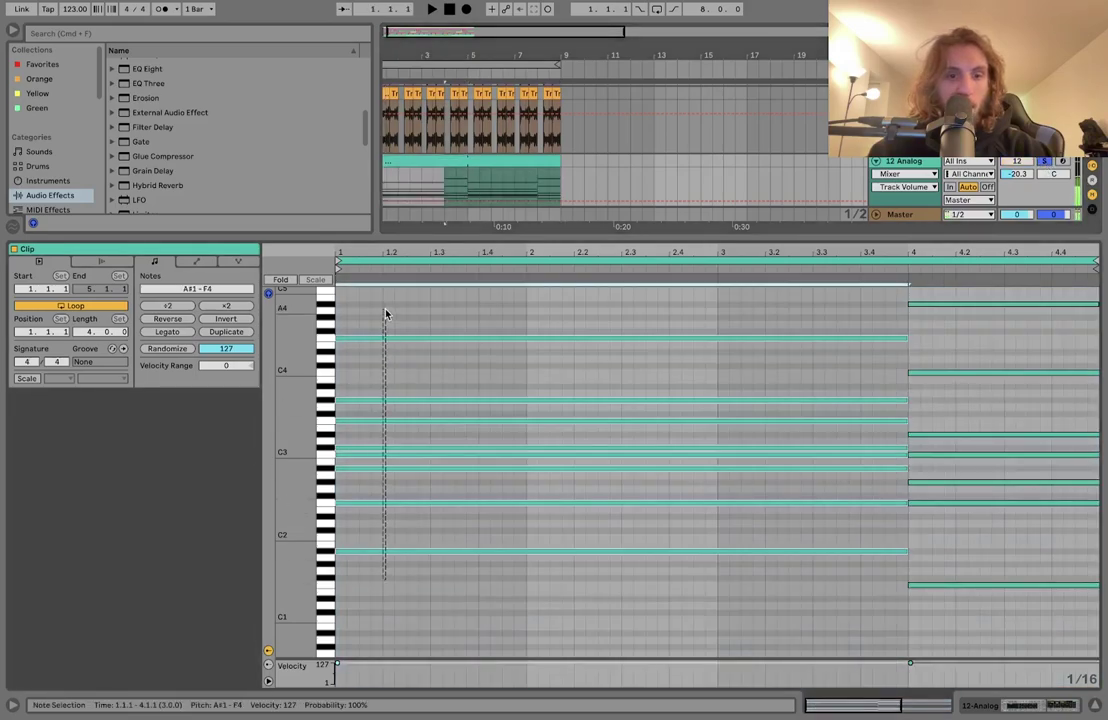
Play the Analog chords, select the second chord from F1 to A#4, and return to the track's devices
key(space)
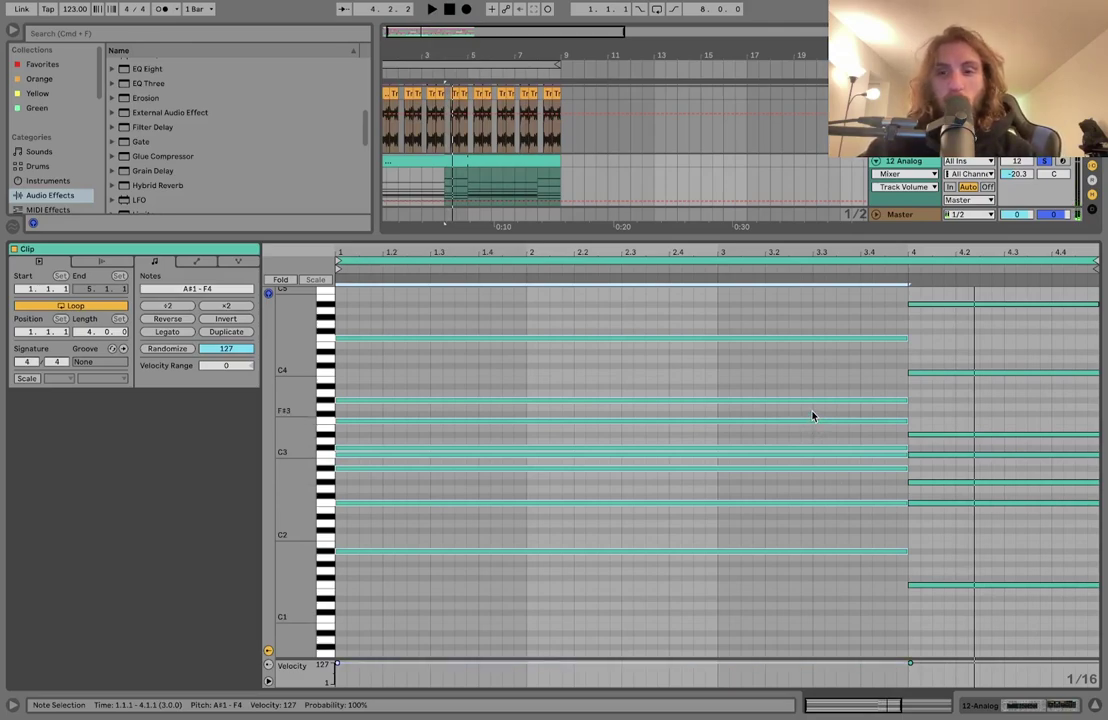
key(space)
drag(962, 611, 967, 278)
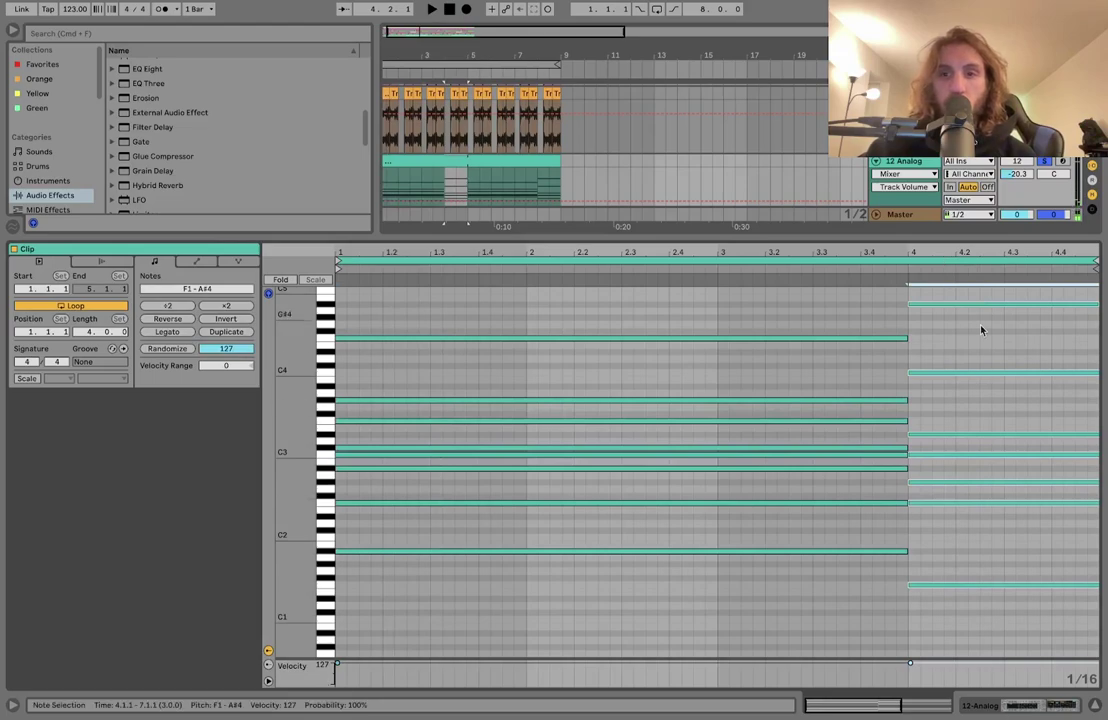
double_click(913, 162)
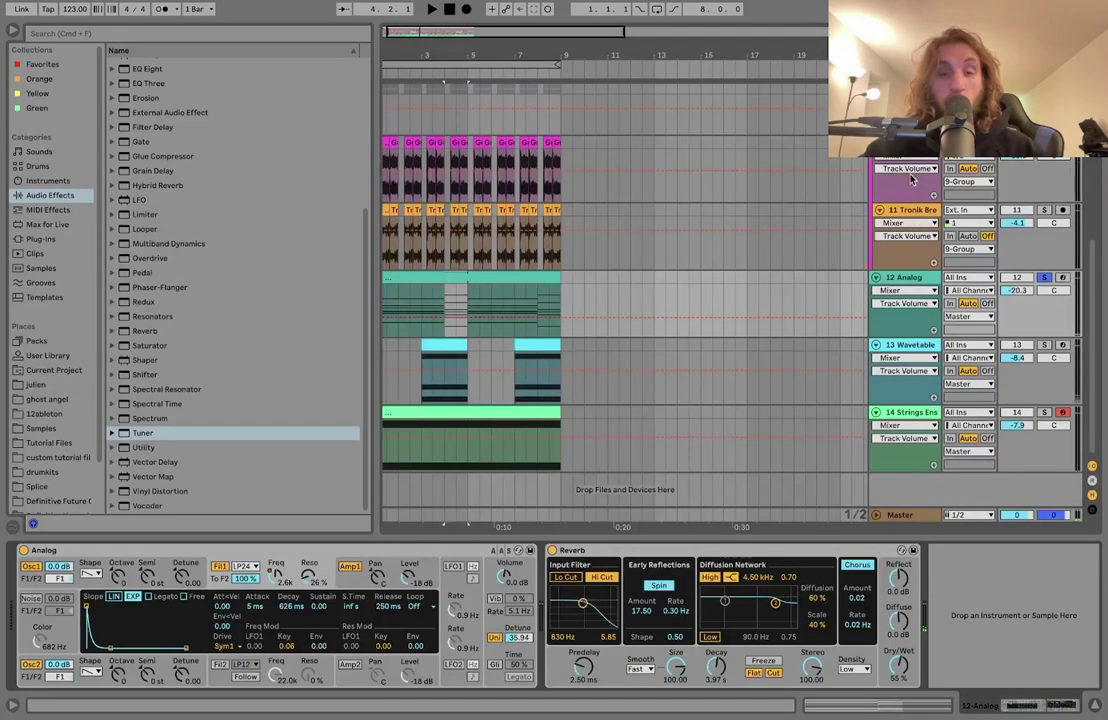
Play the soloed Analog clip and show its F1 Freq filter automation in the arrangement
click(505, 276)
key(space)
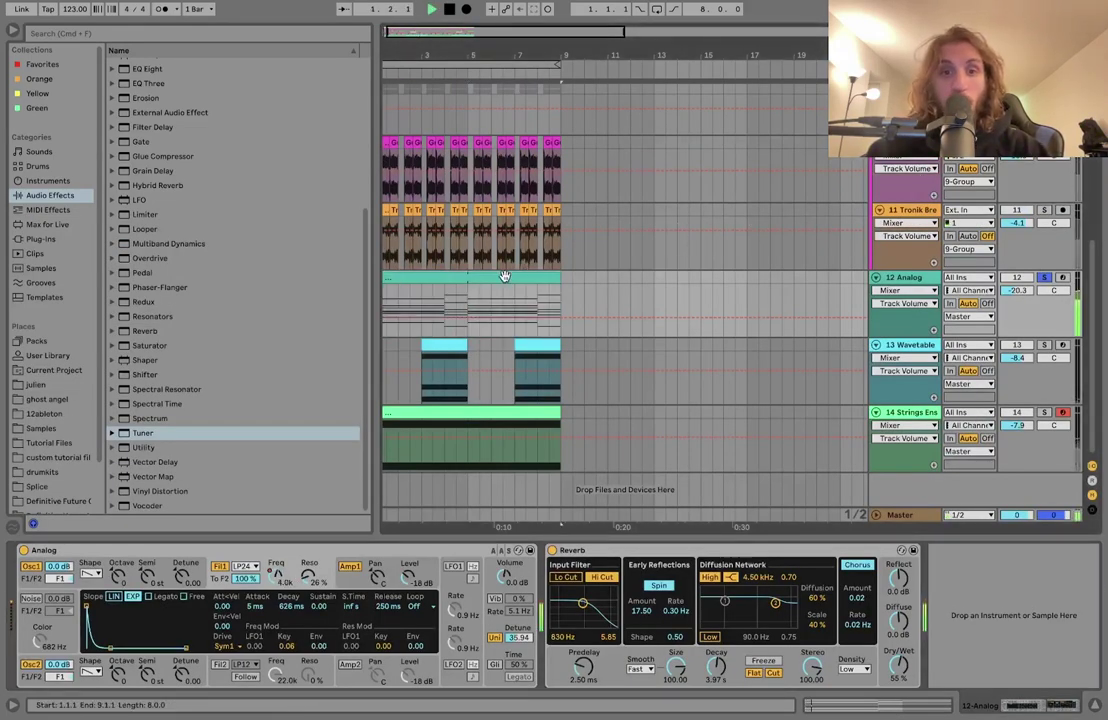
click(445, 322)
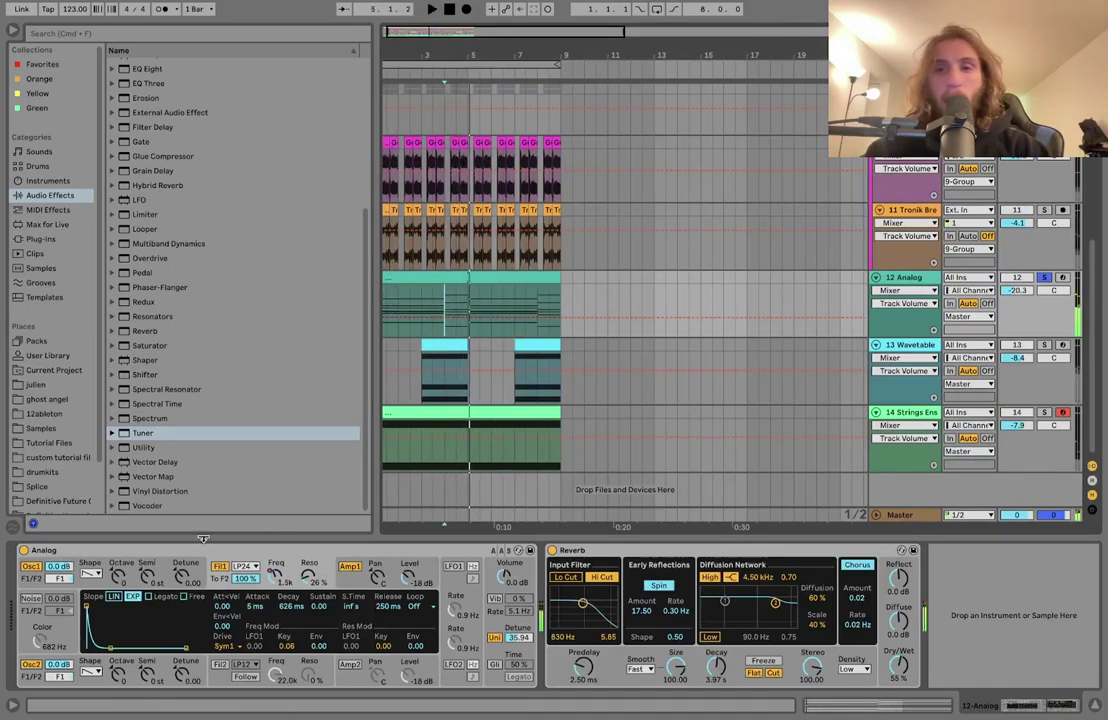
scroll(455, 338, left, 1)
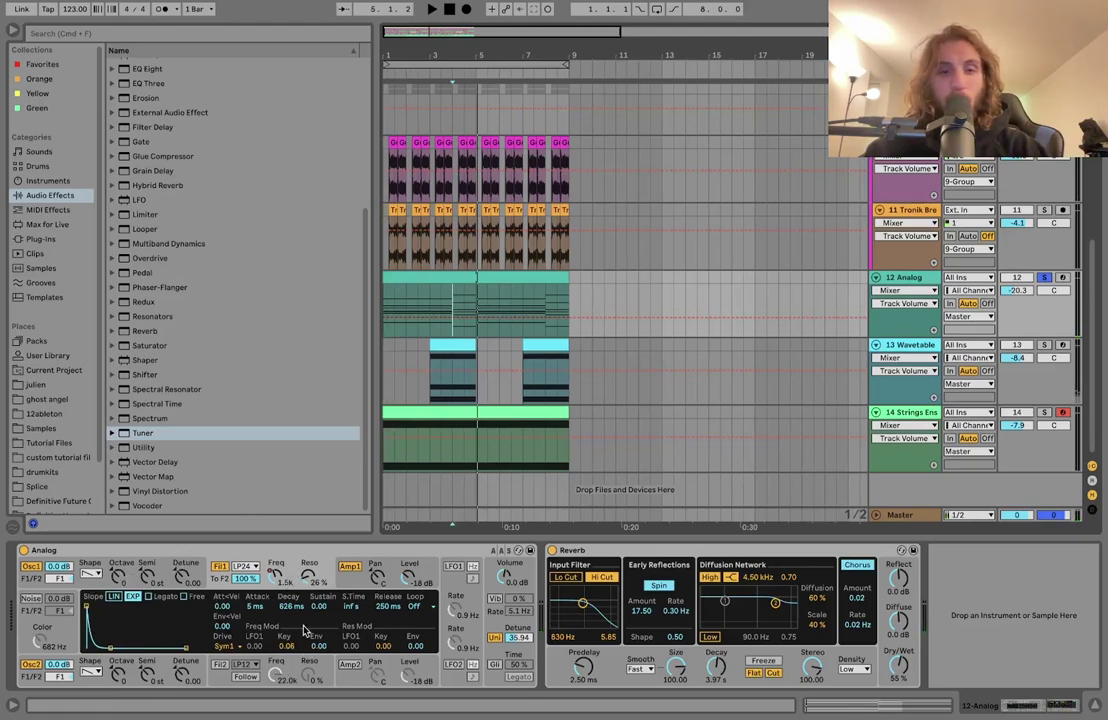
click(276, 578)
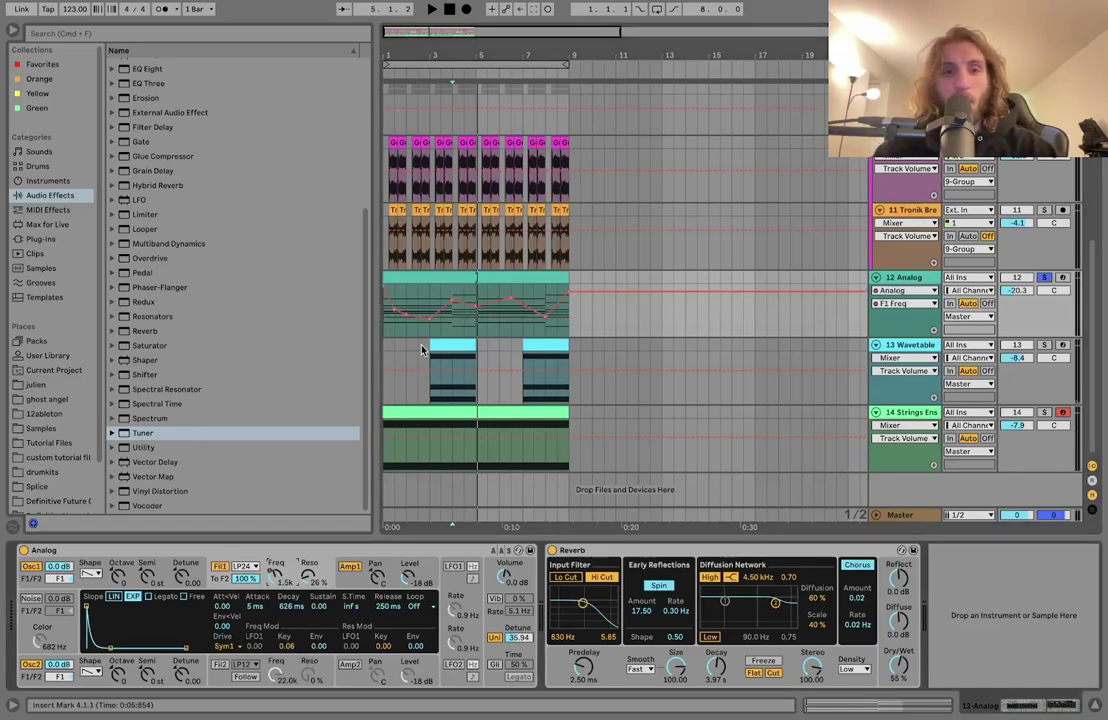
click(402, 277)
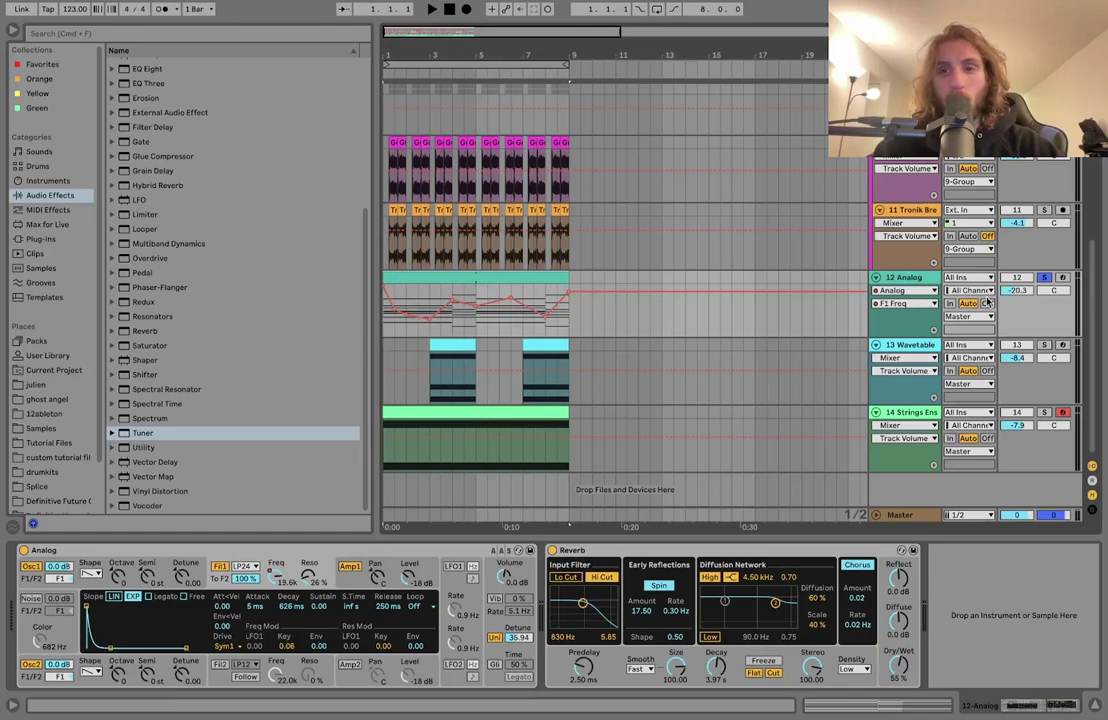
Turn off the Analog solo and play the full mix from the start and from bar 3
click(1045, 278)
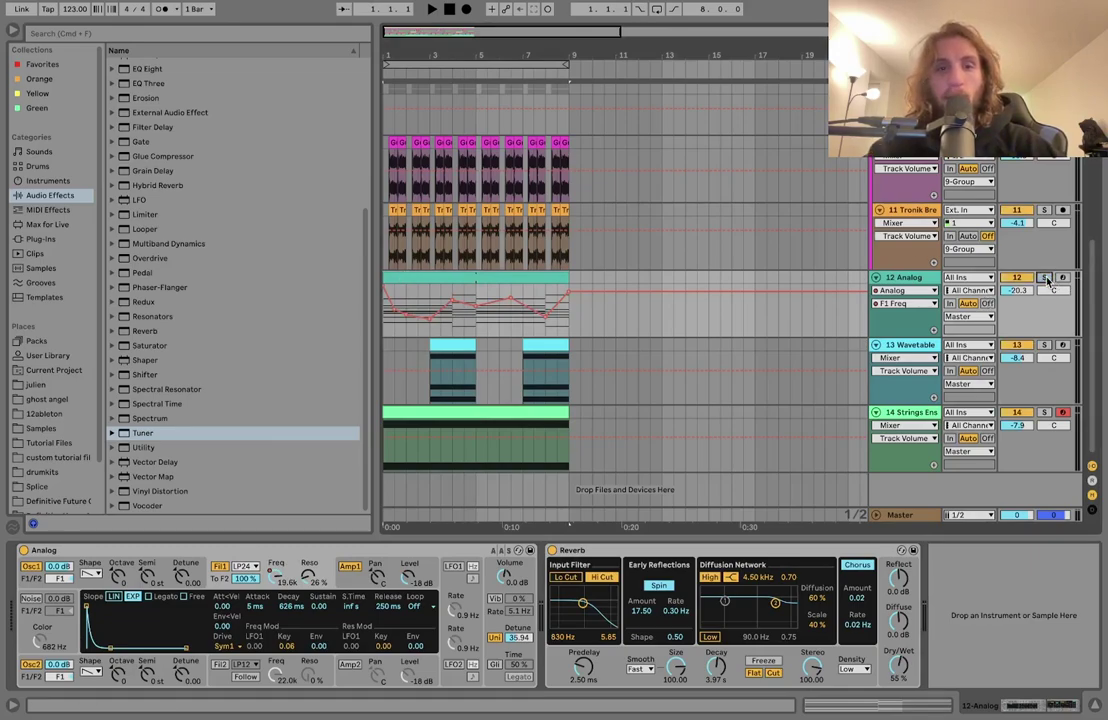
key(space)
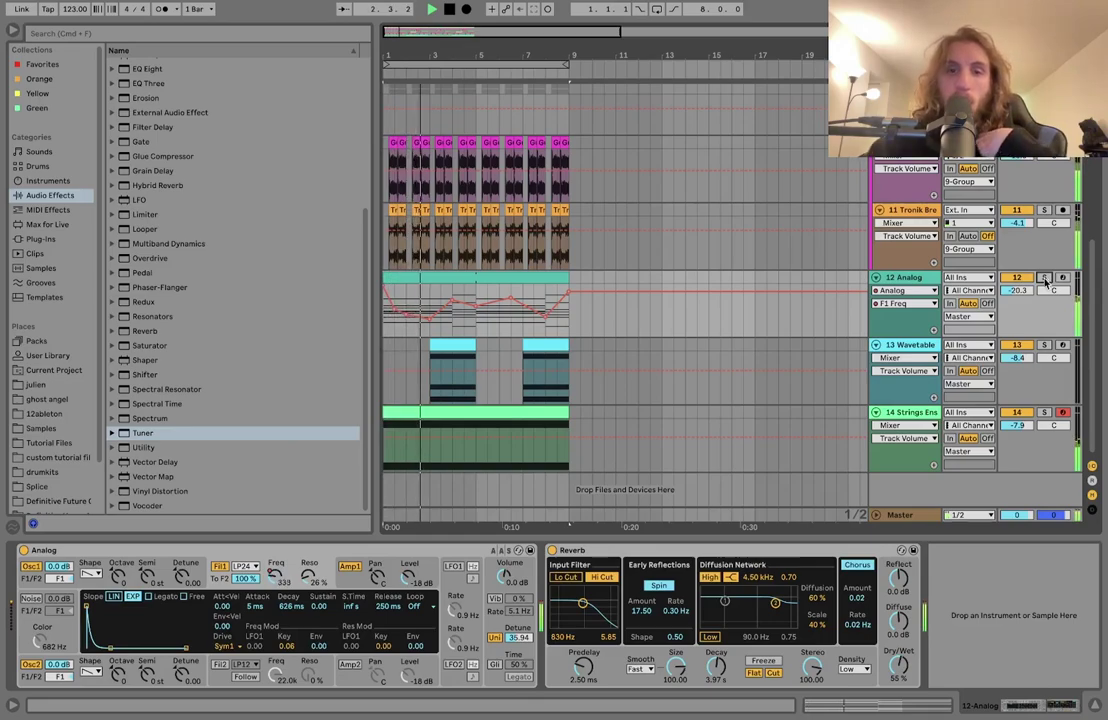
key(space)
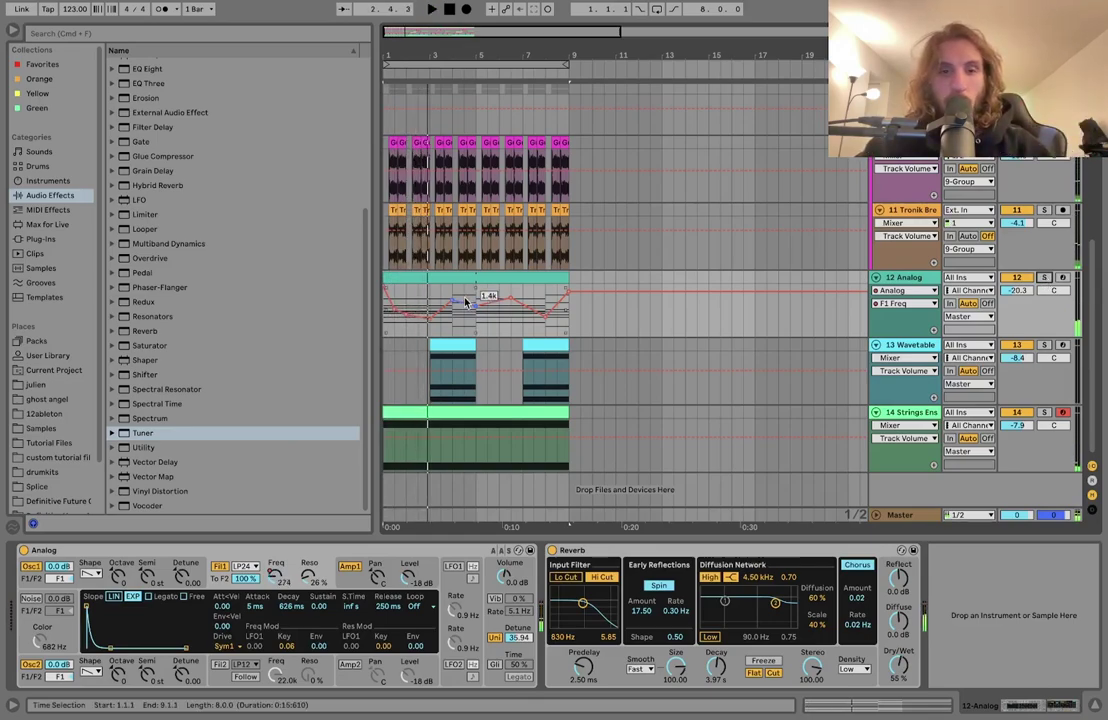
click(427, 297)
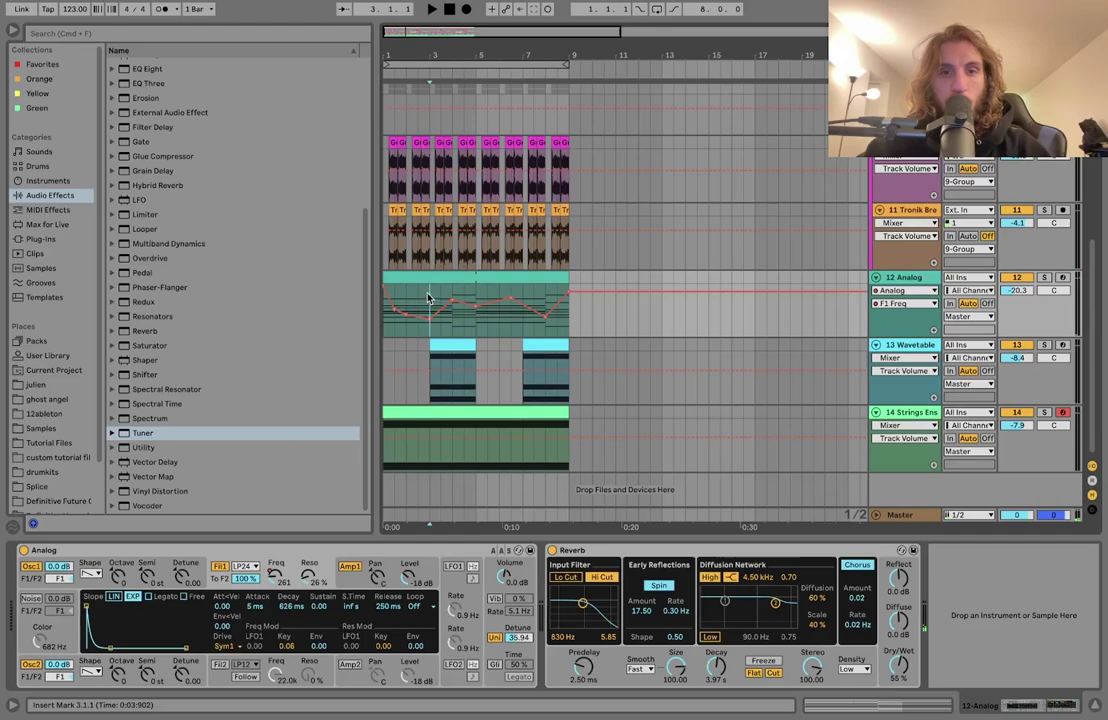
key(space)
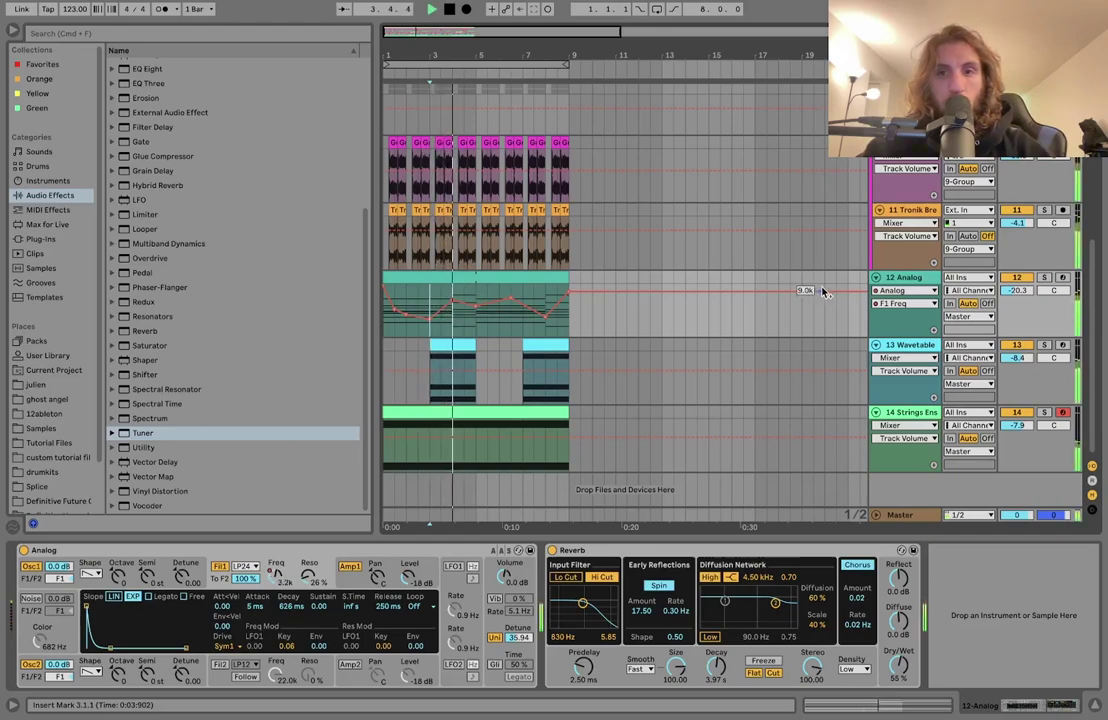
key(space)
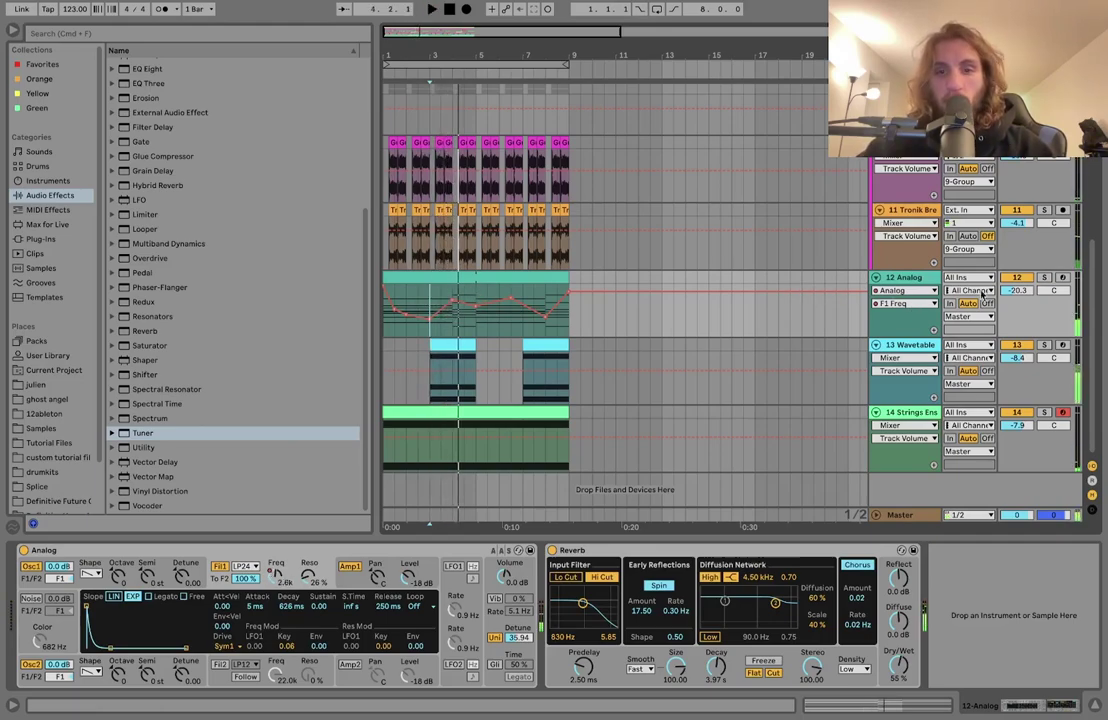
Show the Analog's Amp1 envelope and loop the arrangement over the eight-bar Analog clip
click(351, 585)
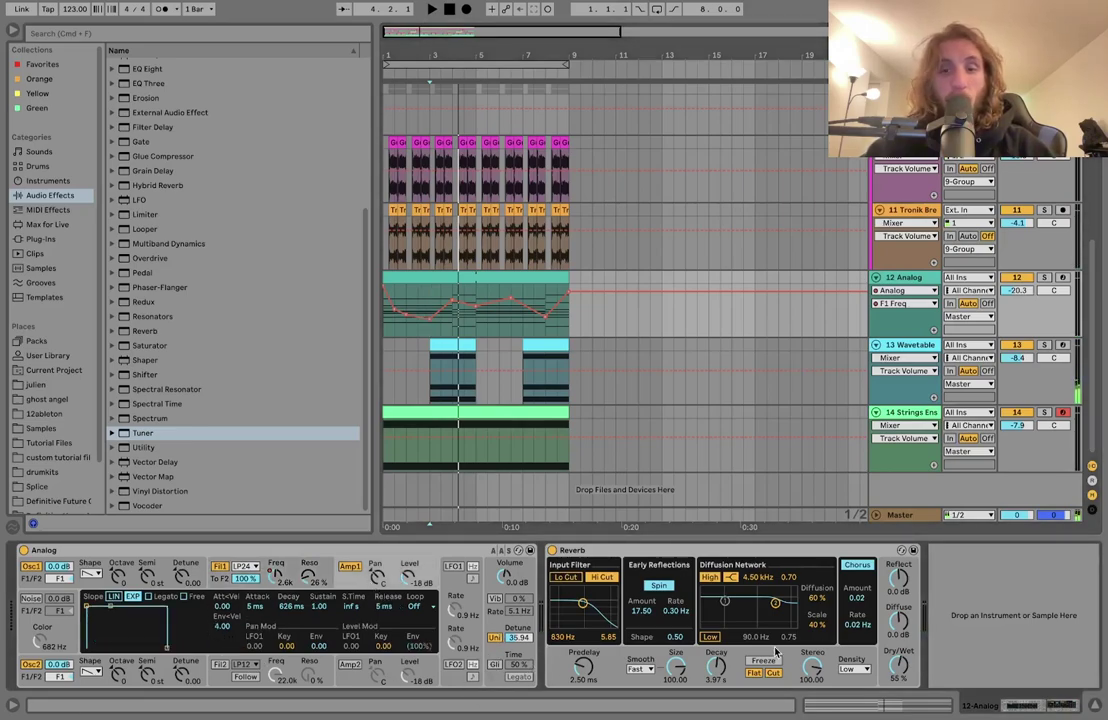
click(512, 279)
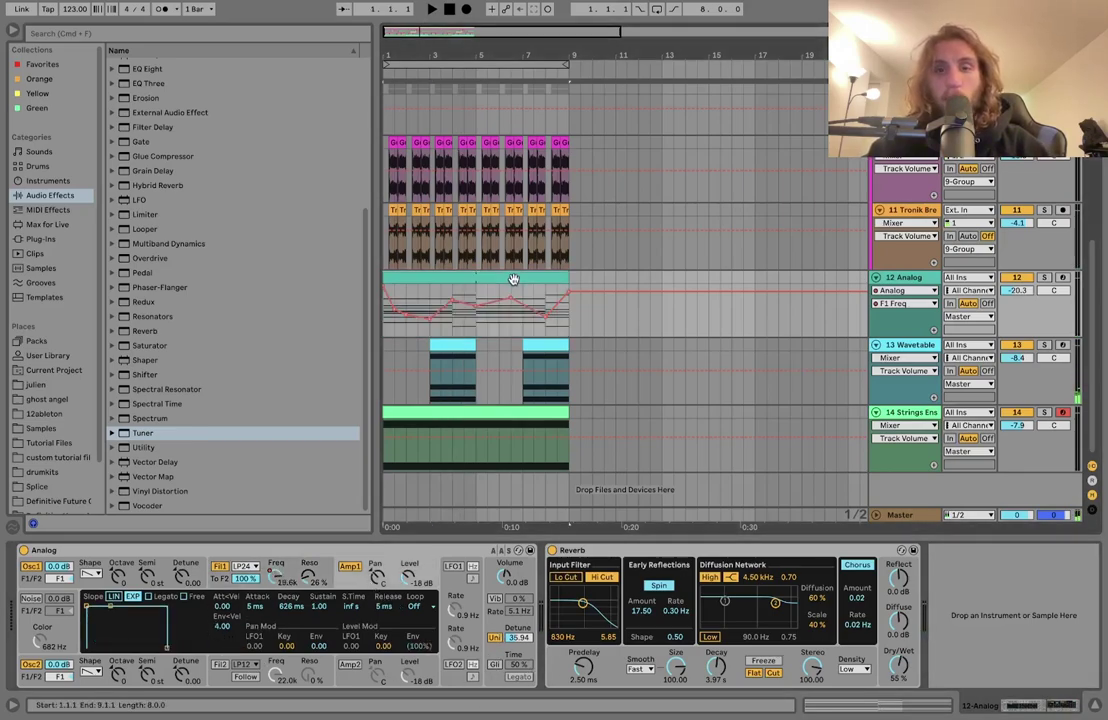
key(super+l)
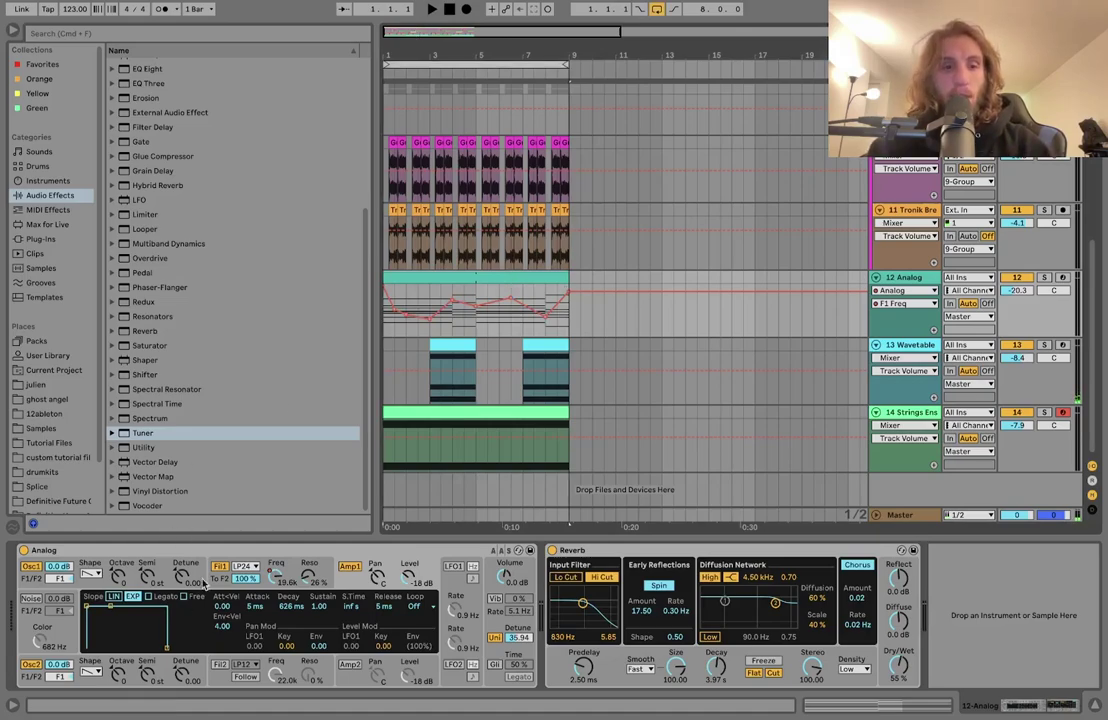
Solo the Wavetable track, open the notes of its clip at bar 3, and play it
click(1045, 345)
double_click(455, 348)
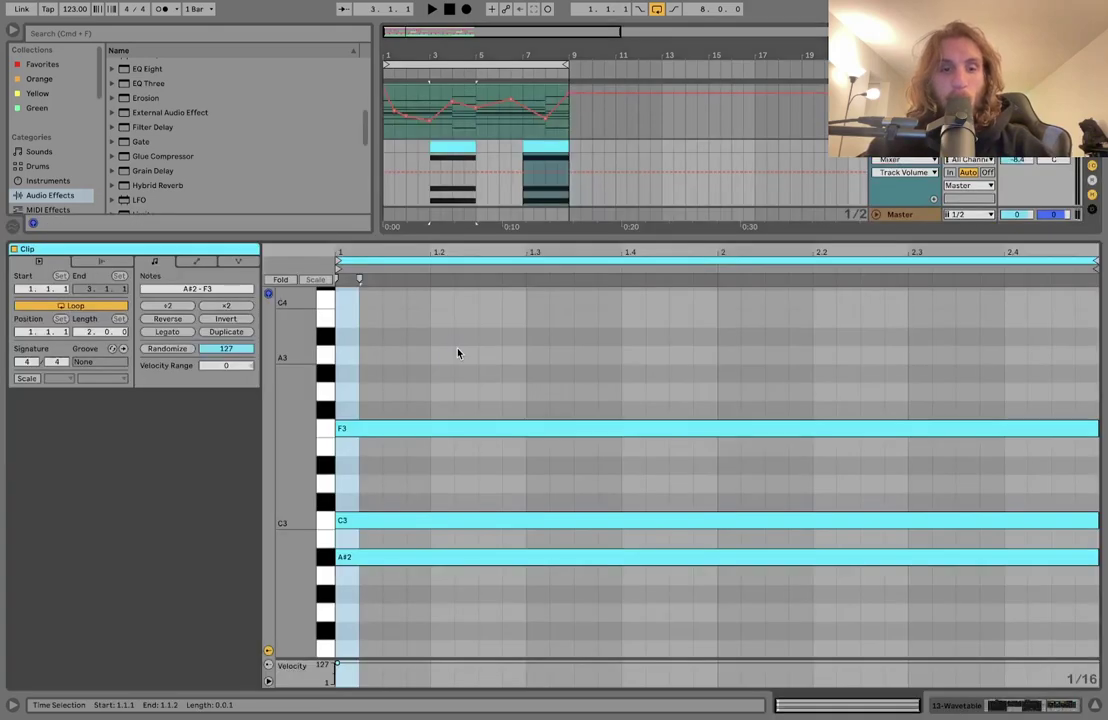
key(space)
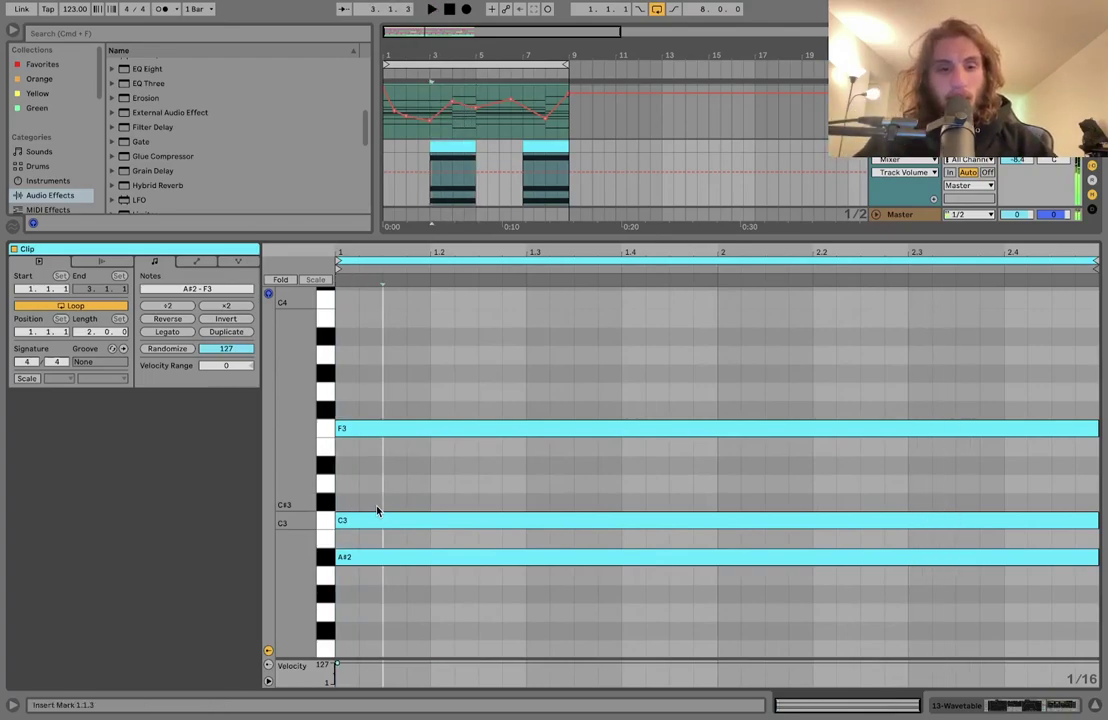
Try the Wavetable clip's A#2 and C3 notes an octave higher during playback and move them back down
drag(377, 511, 396, 646)
key(shift+Up)
key(shift+Down)
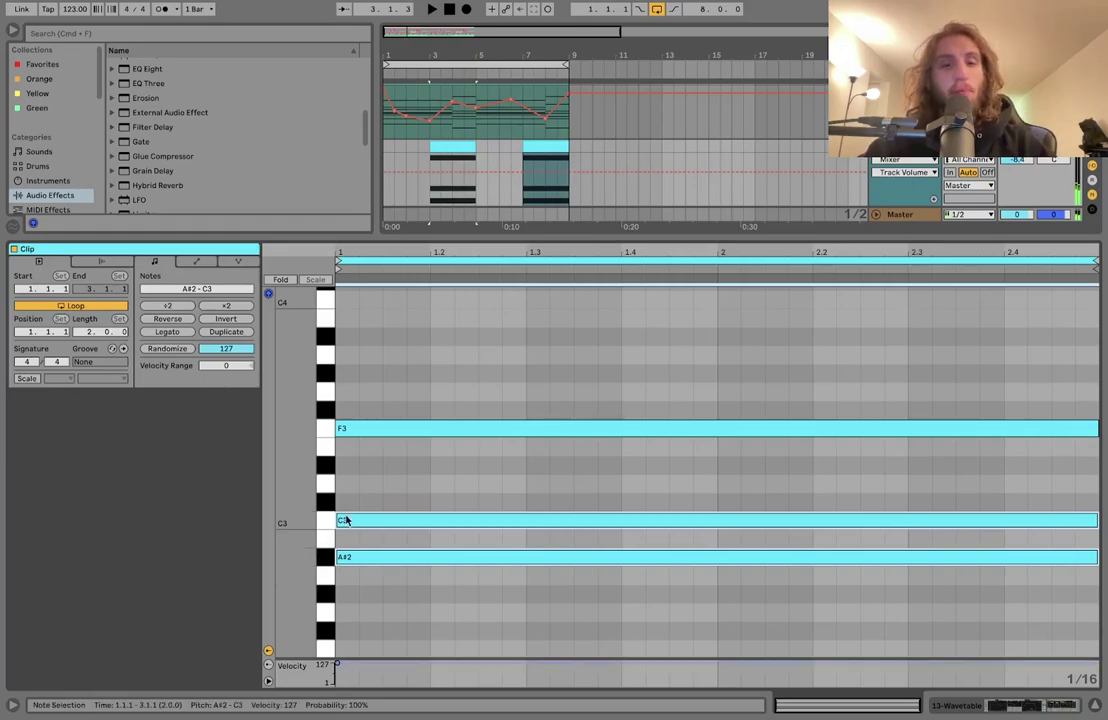
key(space)
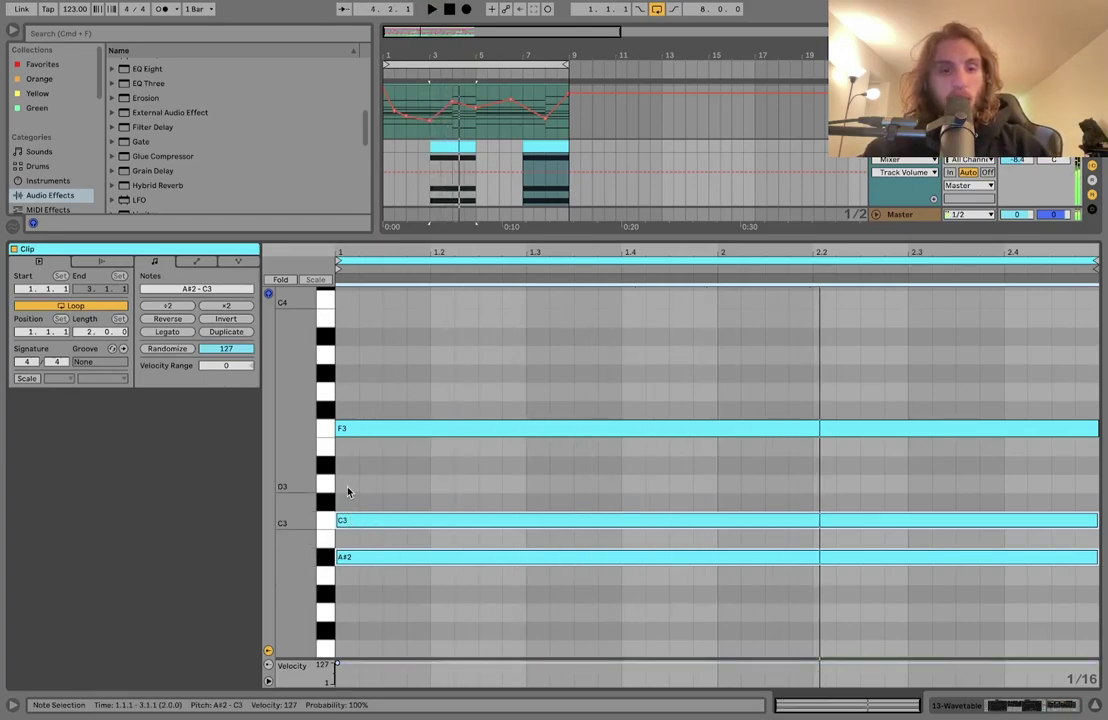
drag(348, 488, 356, 523)
drag(359, 497, 359, 583)
key(shift+Up)
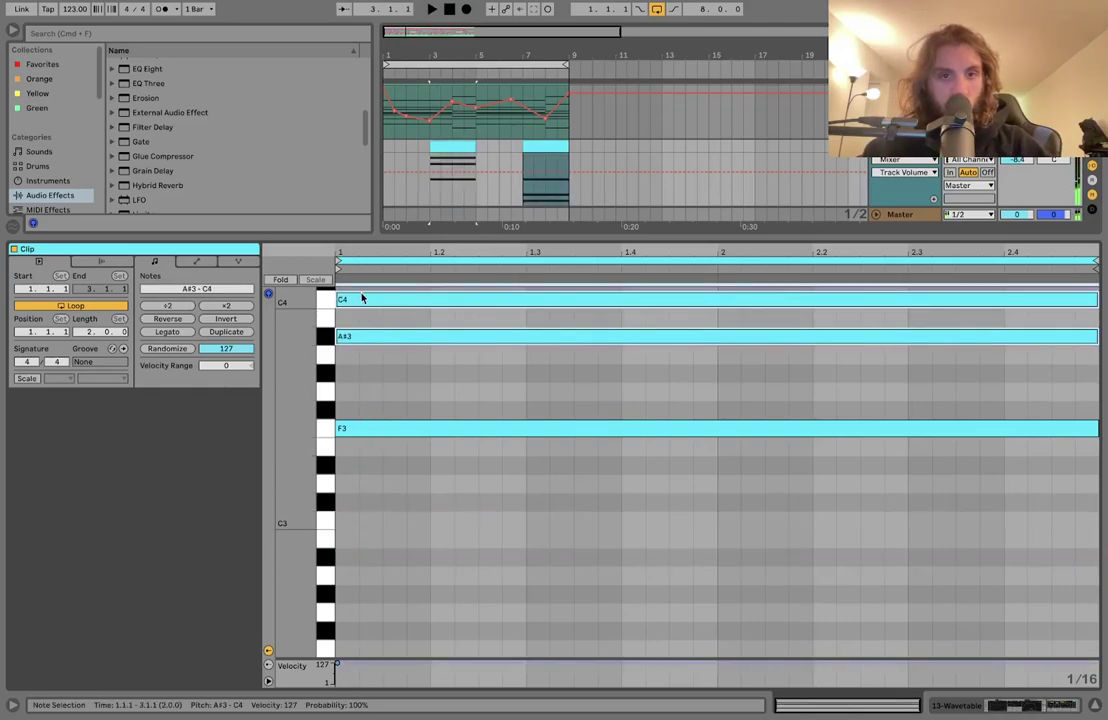
key(space)
key(shift+Down)
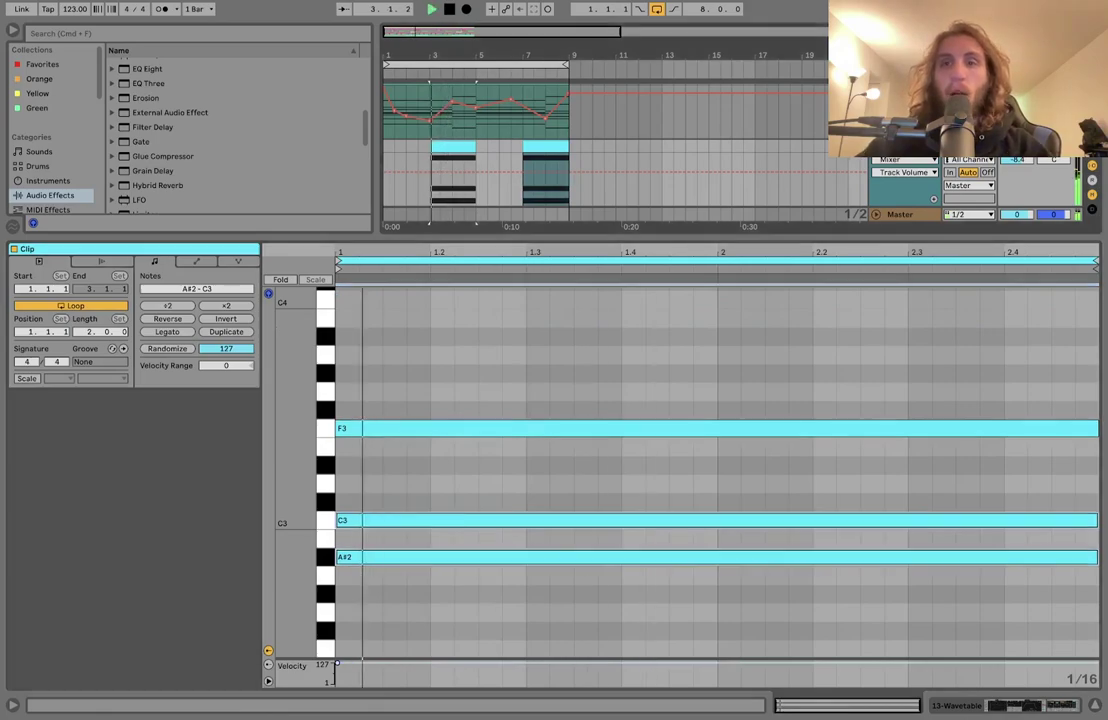
Show the Wavetable's Filter 1 Freq automation and play the track soloed together with Analog
key(shift+Tab)
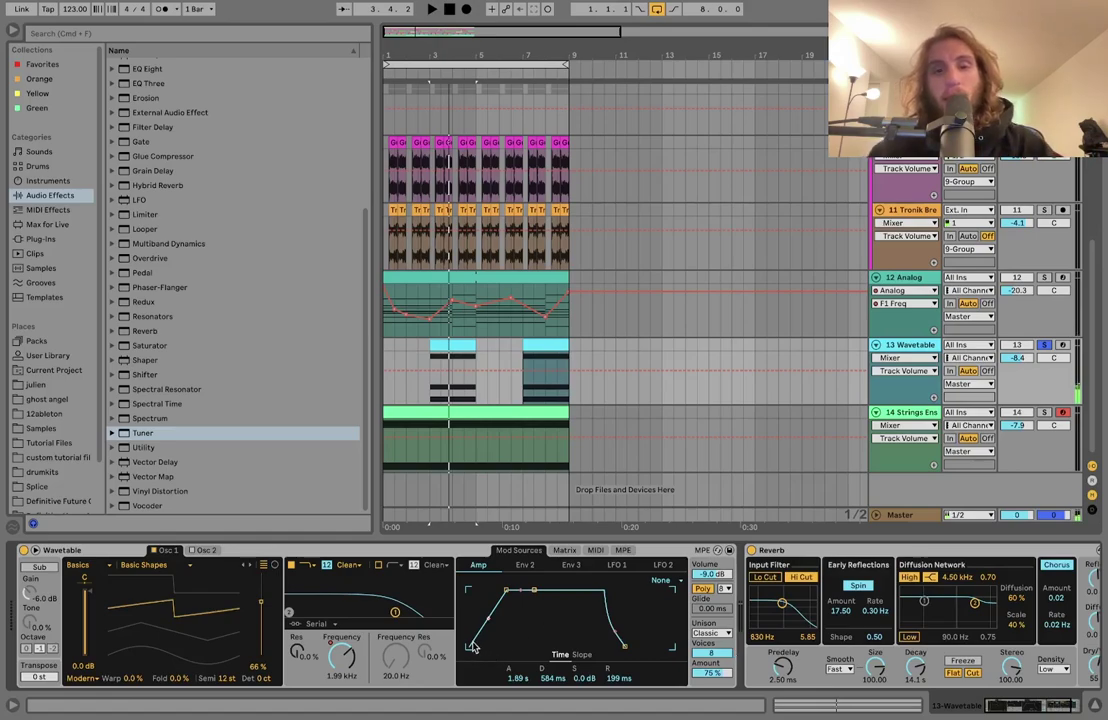
click(349, 651)
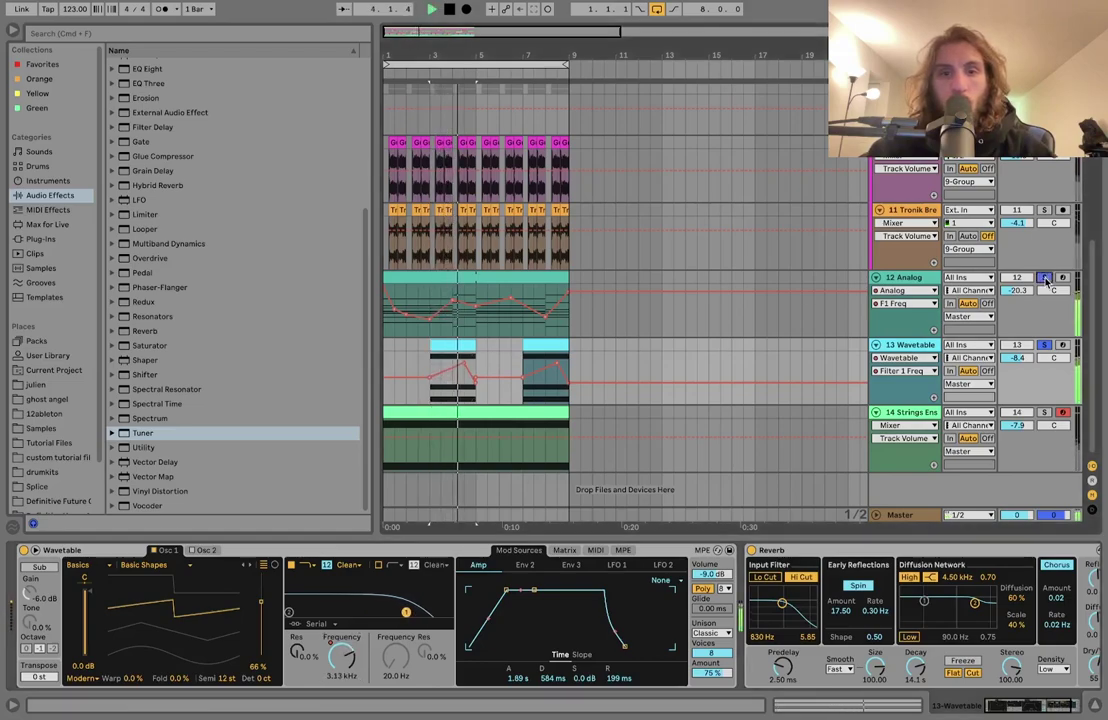
click(1045, 277)
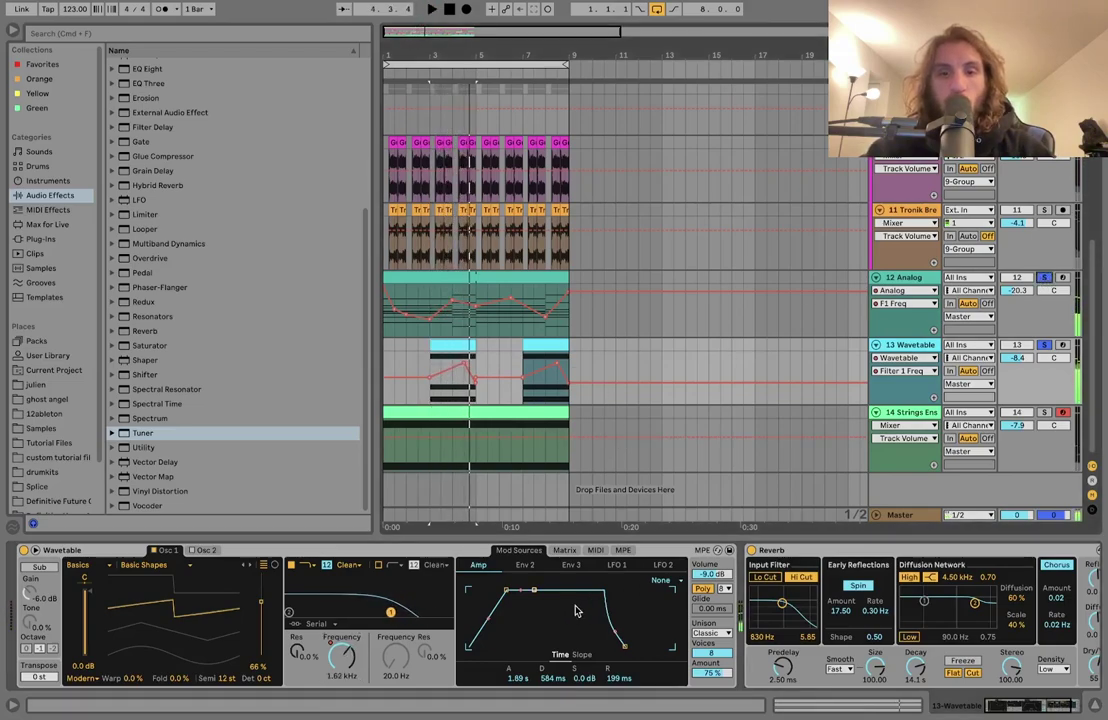
Show the Wavetable track's Reverb, and solo and play the Strings Ensemble track on its own
scroll(576, 611, right, 2)
scroll(576, 611, right, 1)
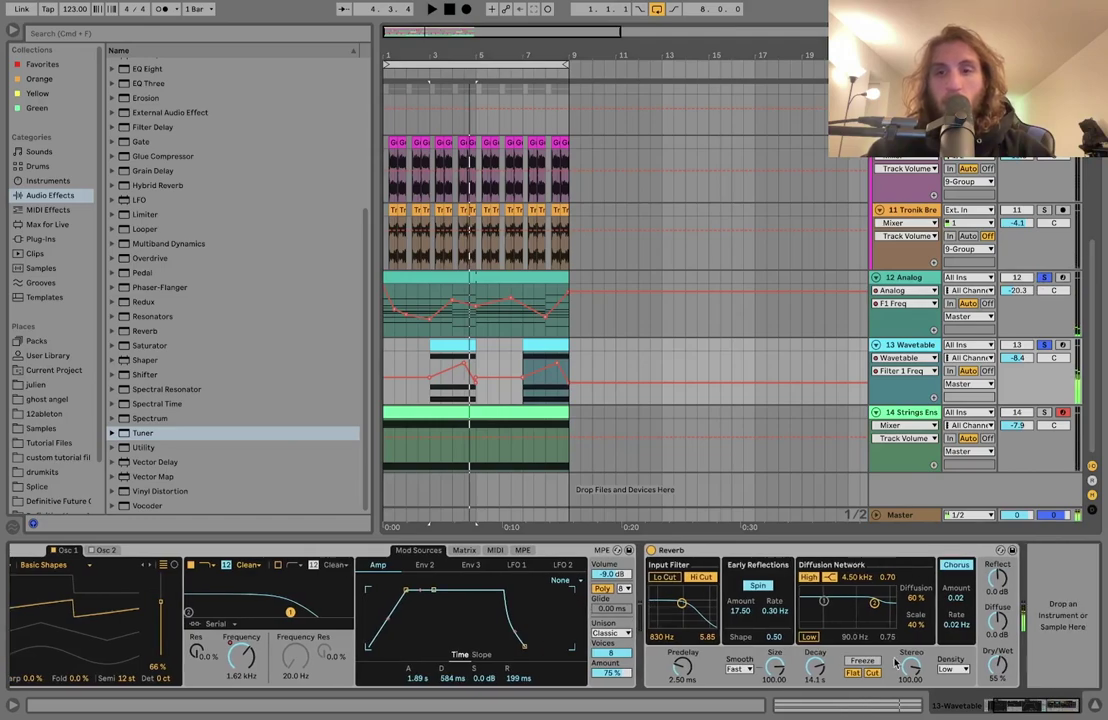
click(1045, 412)
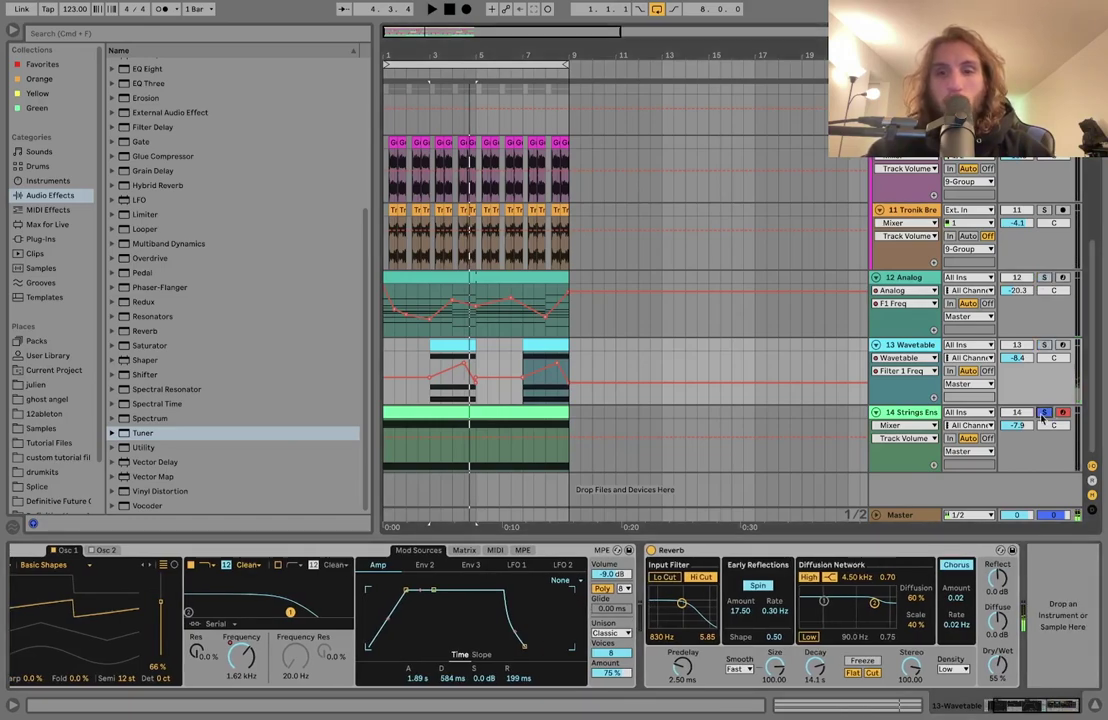
click(513, 412)
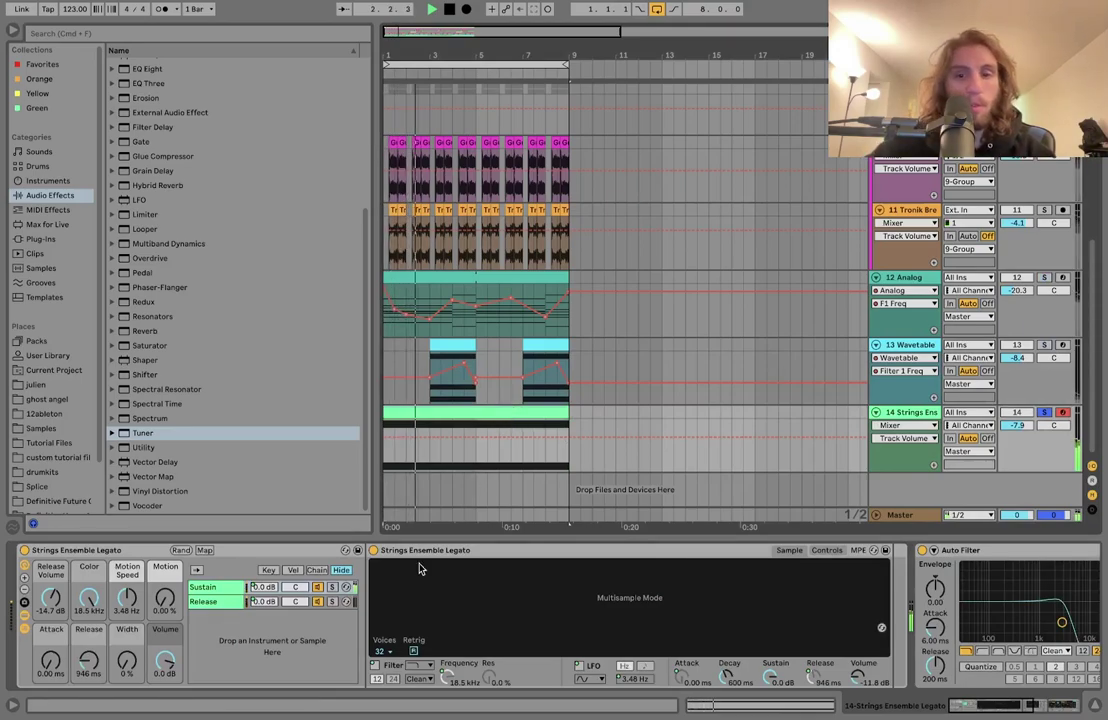
Show the Strings Ensemble's Auto Filter and Reverb, and inspect the F4 and C4 notes of its clip
scroll(420, 568, right, 5)
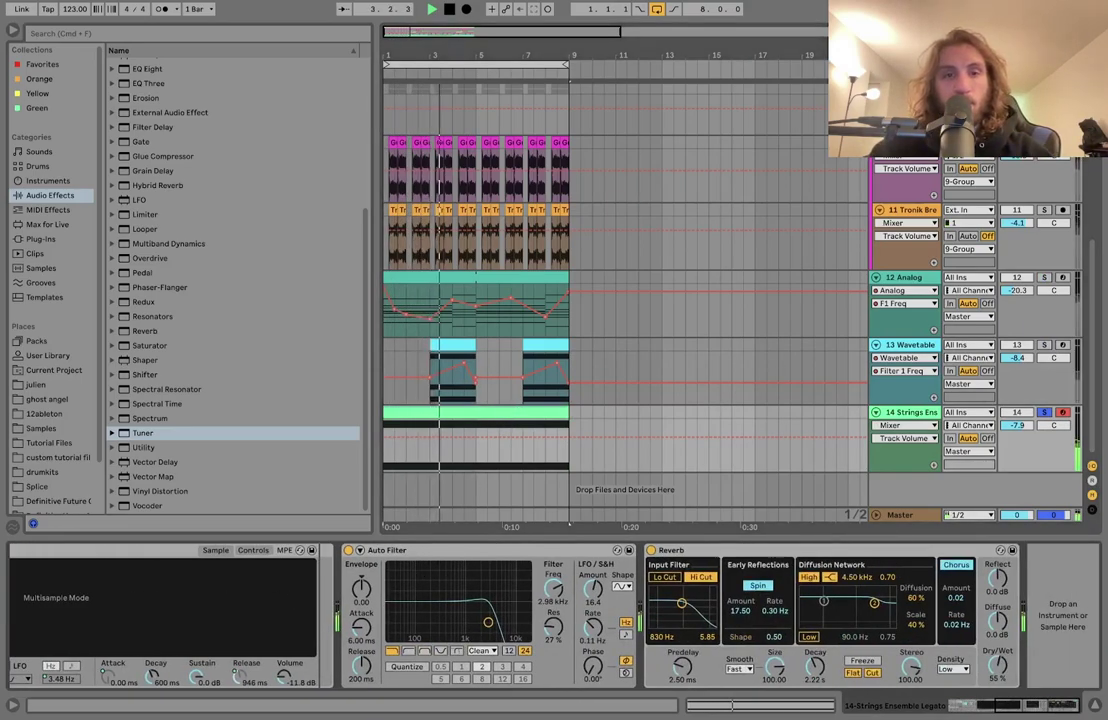
double_click(532, 416)
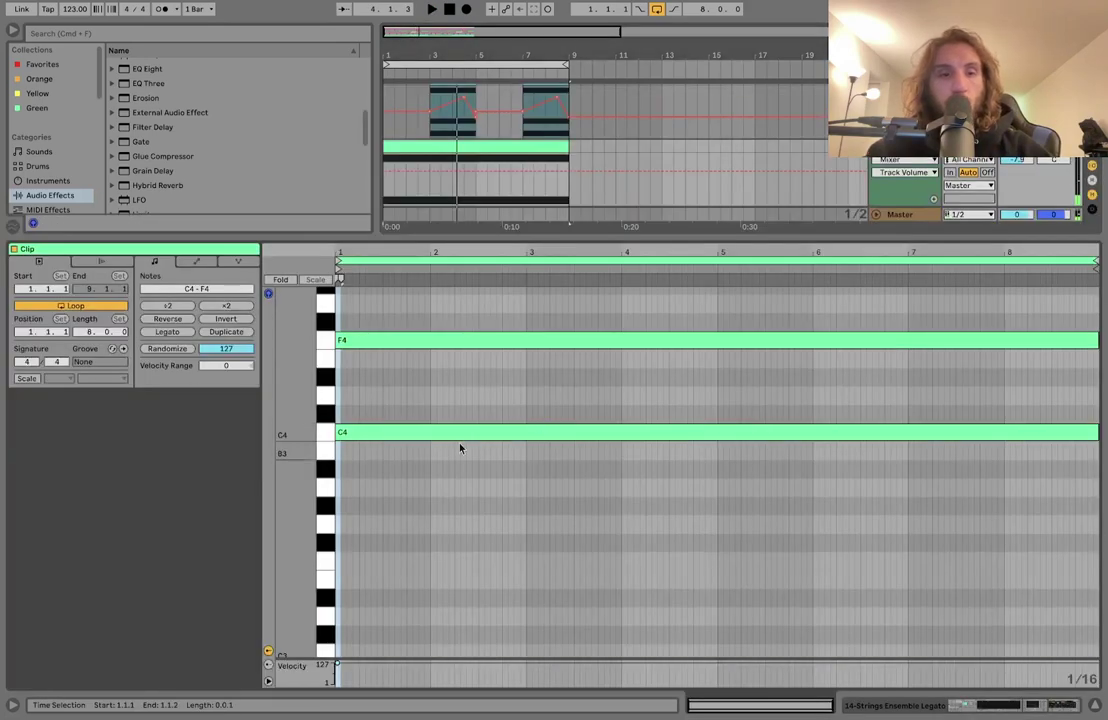
click(326, 344)
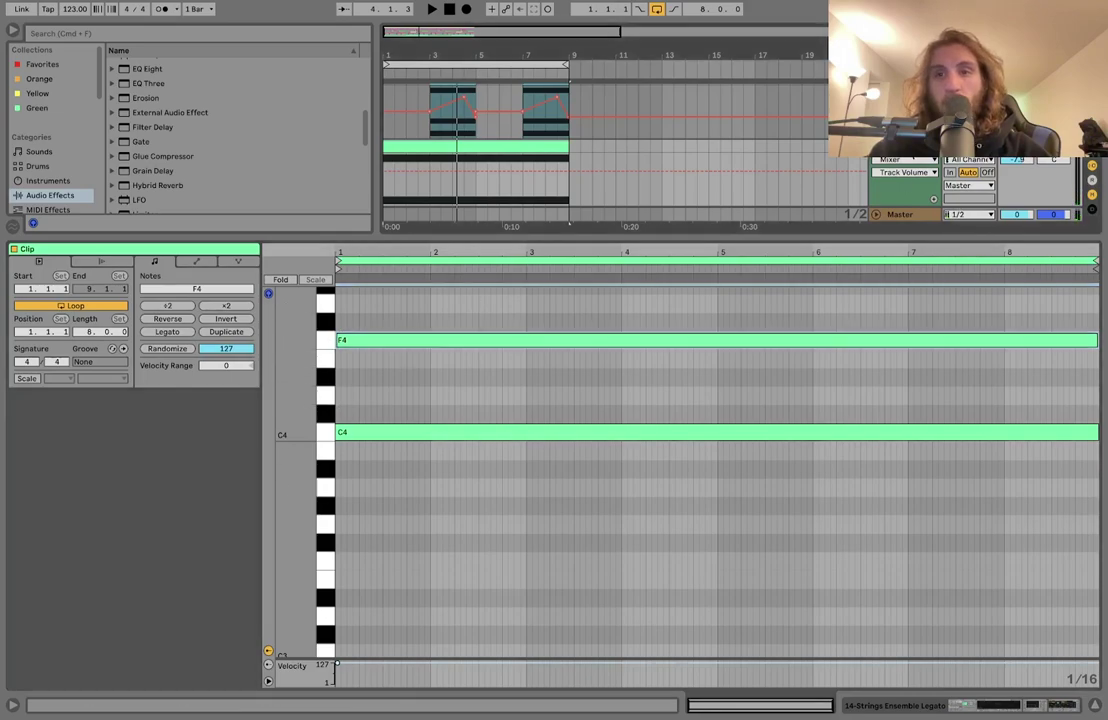
double_click(905, 146)
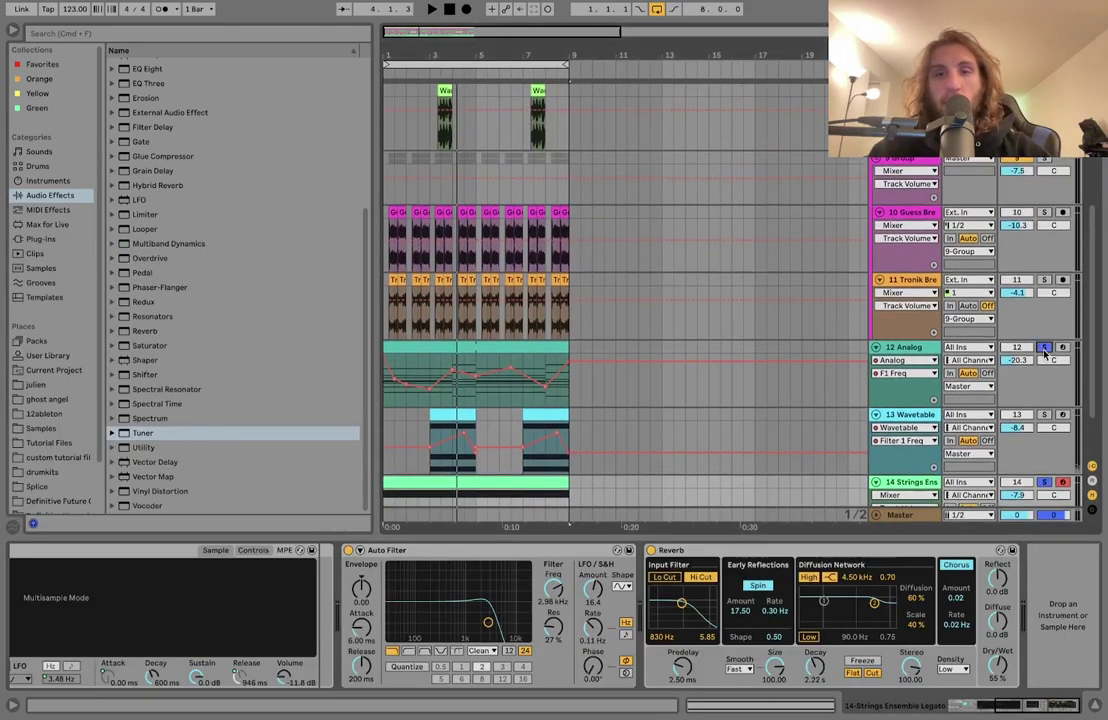
Solo Analog together with the Strings Ensemble and play both from bar 3
scroll(748, 414, down, 3)
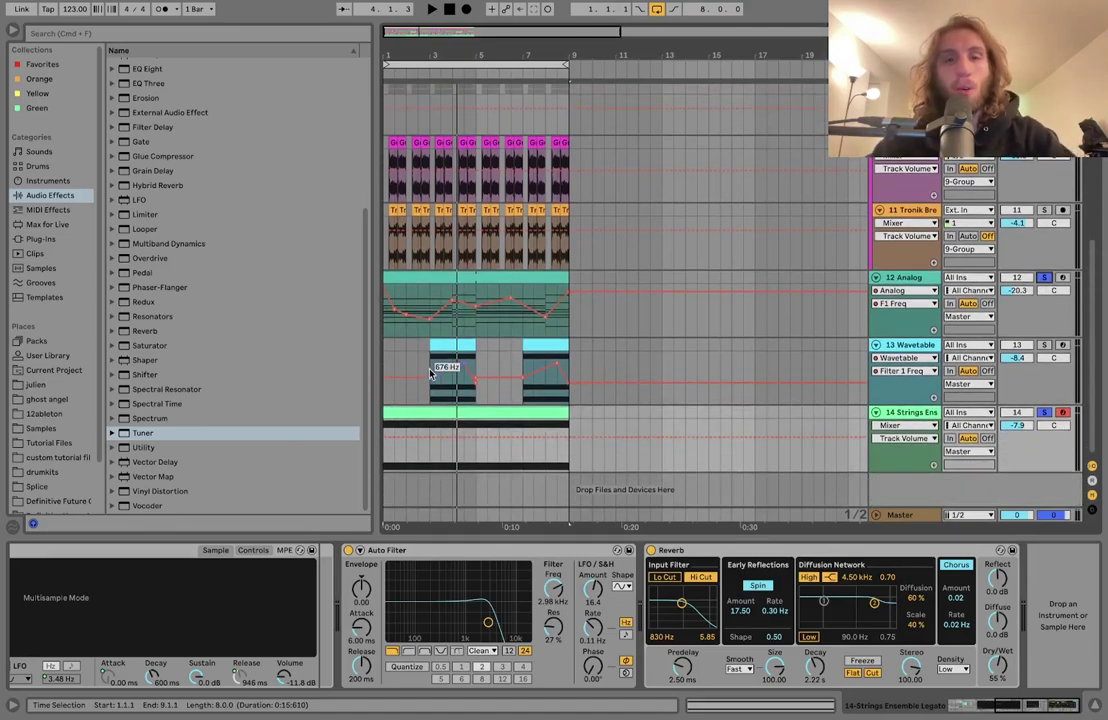
click(428, 294)
key(space)
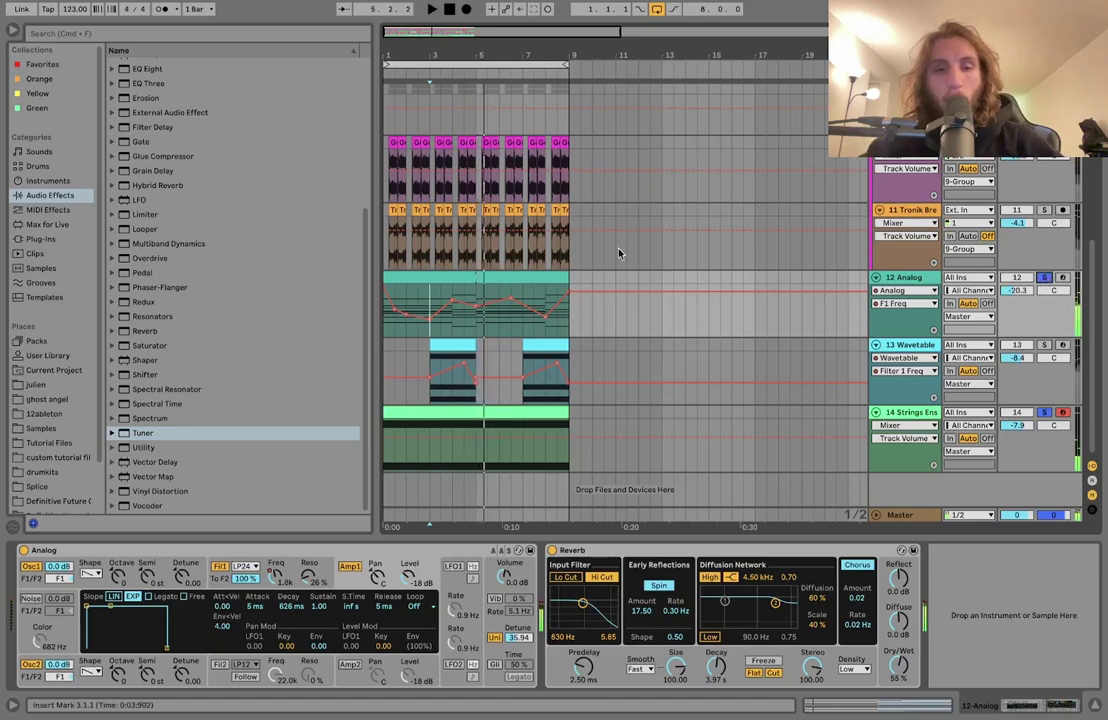
click(529, 410)
key(space)
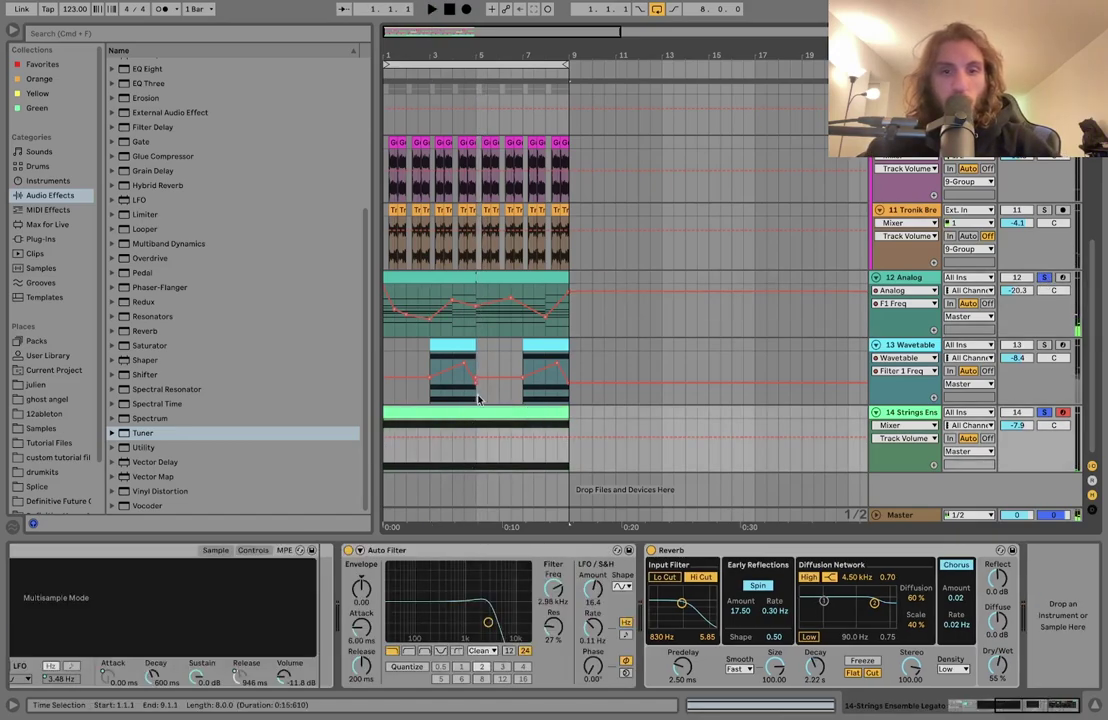
Unsolo Analog, show the Strings Ensemble's Auto Filter Frequency automation, and play the strings alone
click(1045, 278)
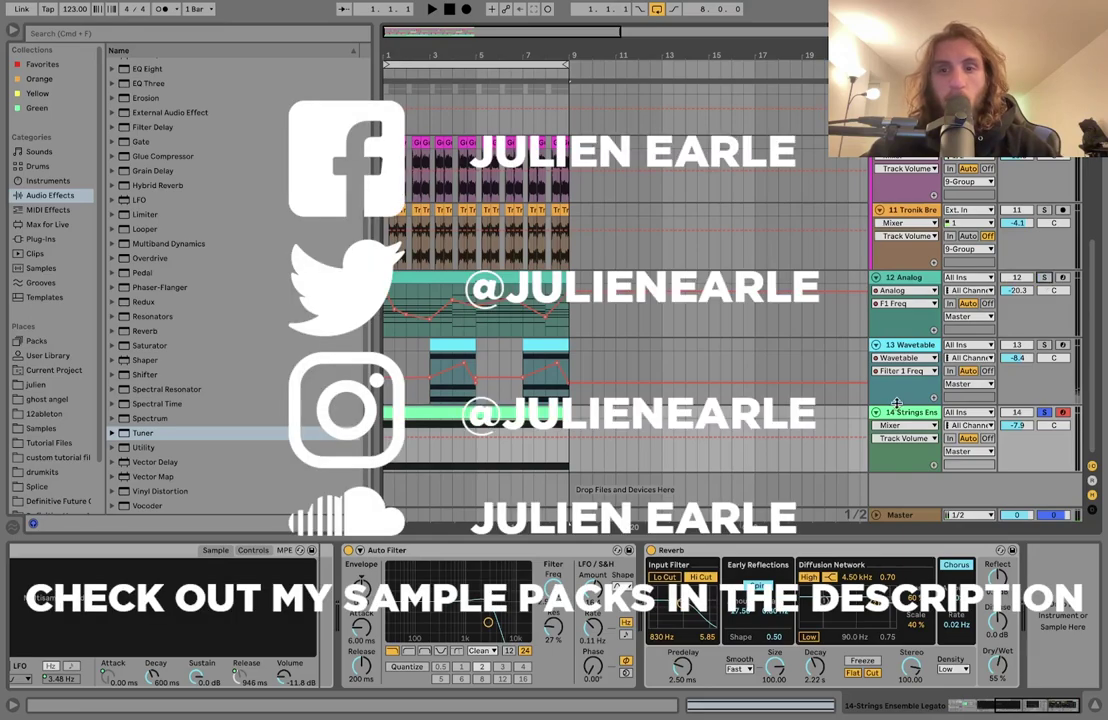
scroll(185, 641, left, 5)
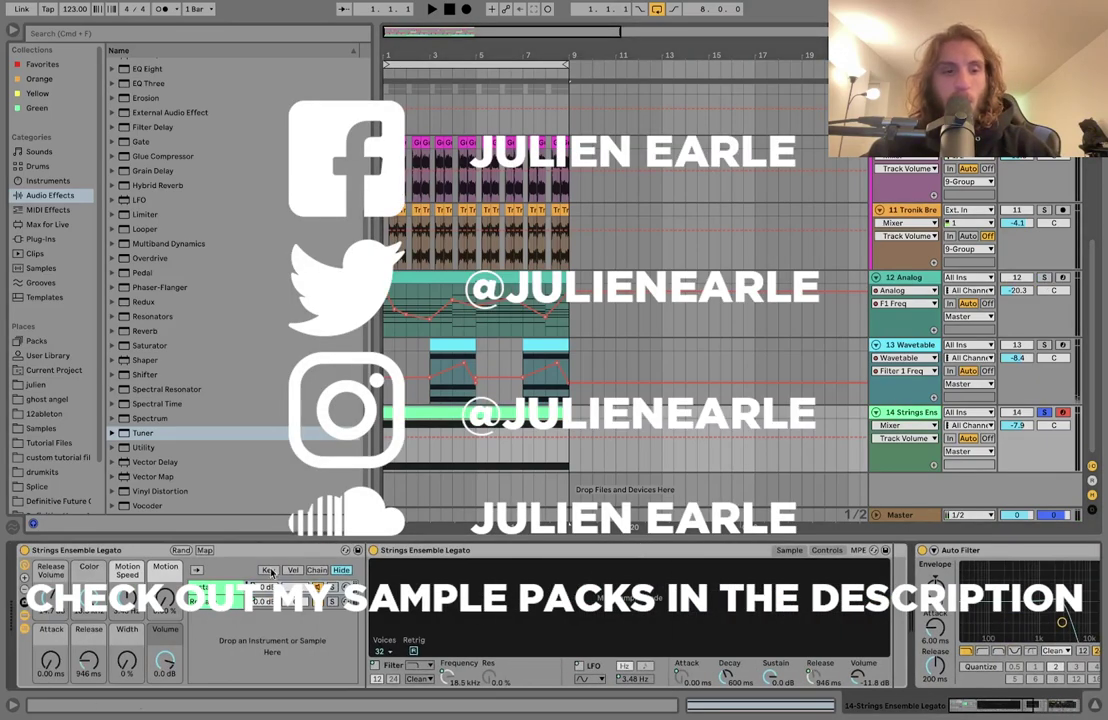
scroll(268, 584, right, 5)
click(553, 590)
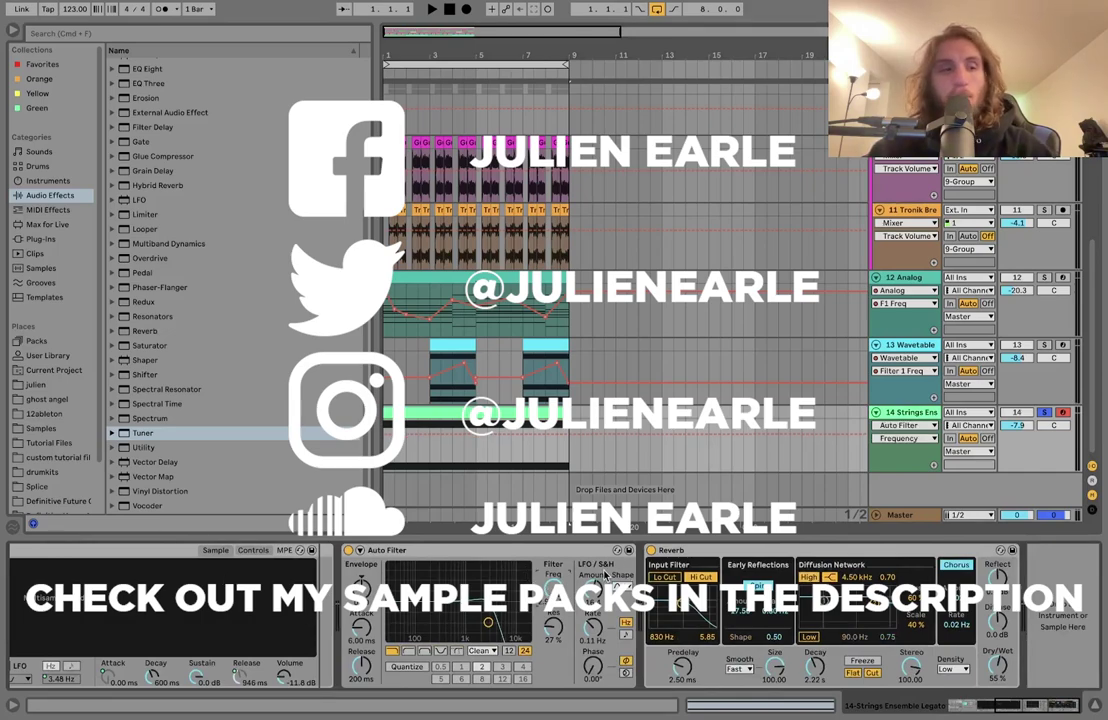
key(space)
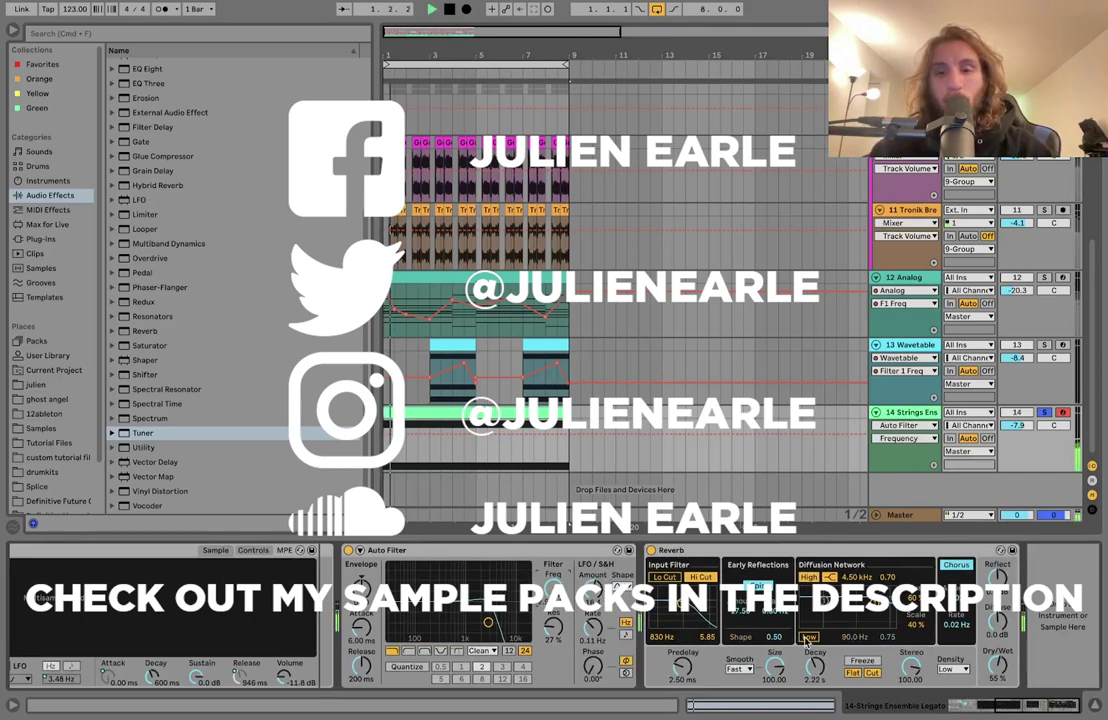
key(space)
Unsolo the Strings Ensemble and play the full arrangement from bar 1
click(1045, 412)
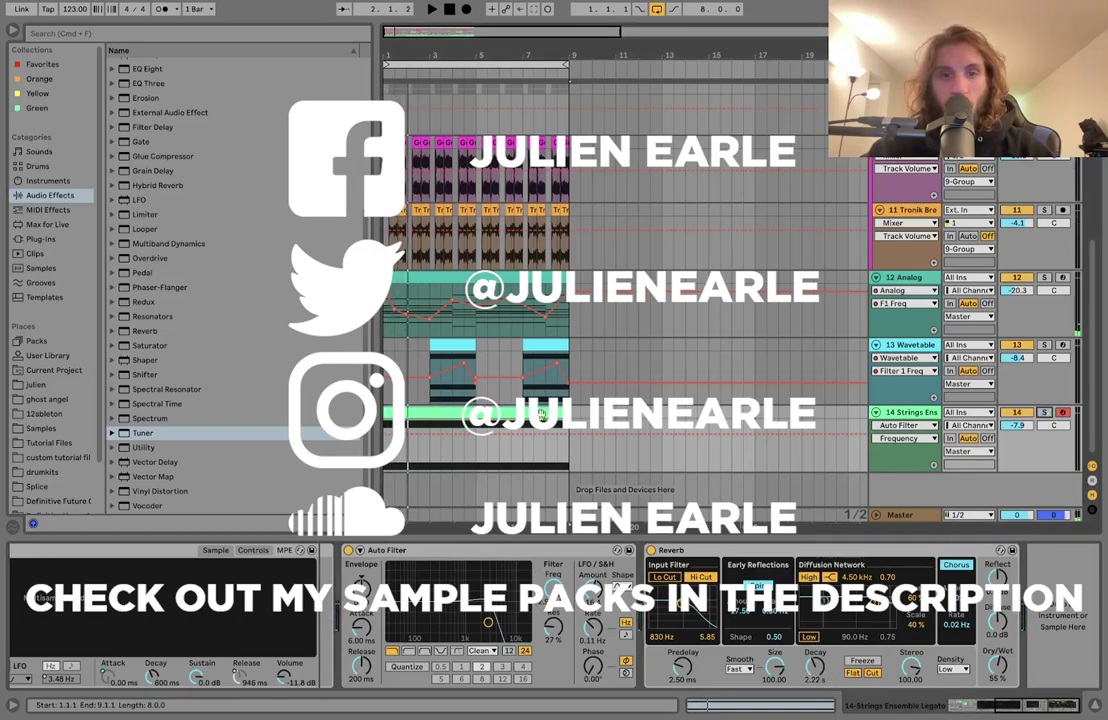
key(space)
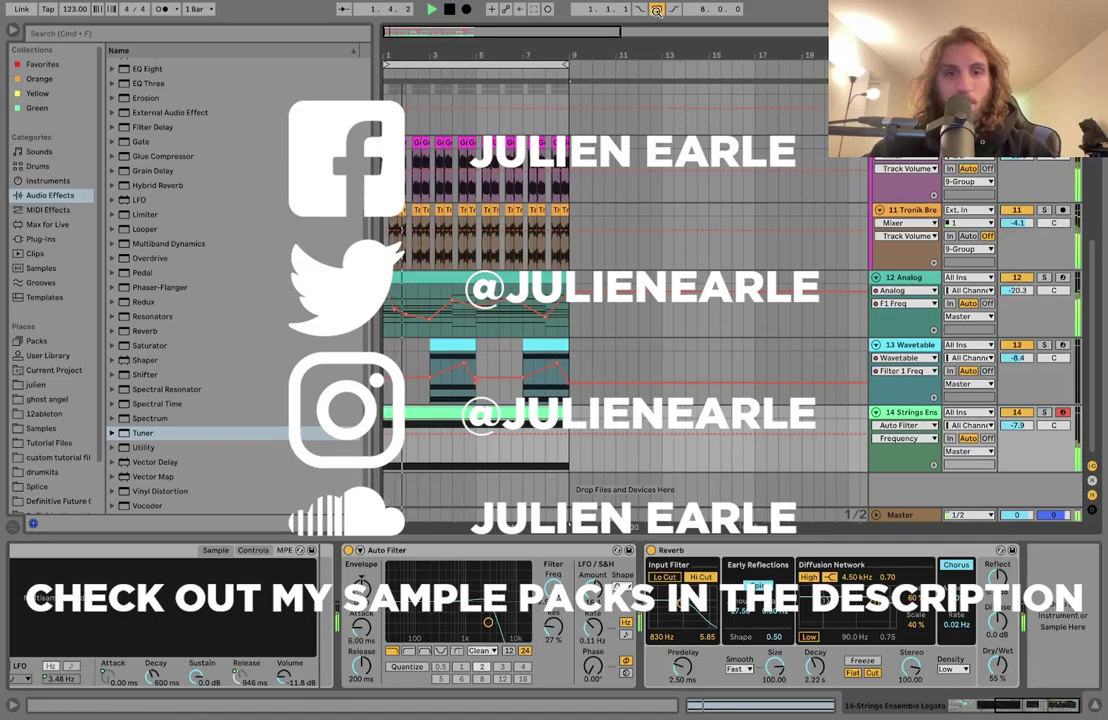
Collapse all tracks in the arrangement and stop playback, with the whole eight-bar loop in view
scroll(462, 264, up, 4)
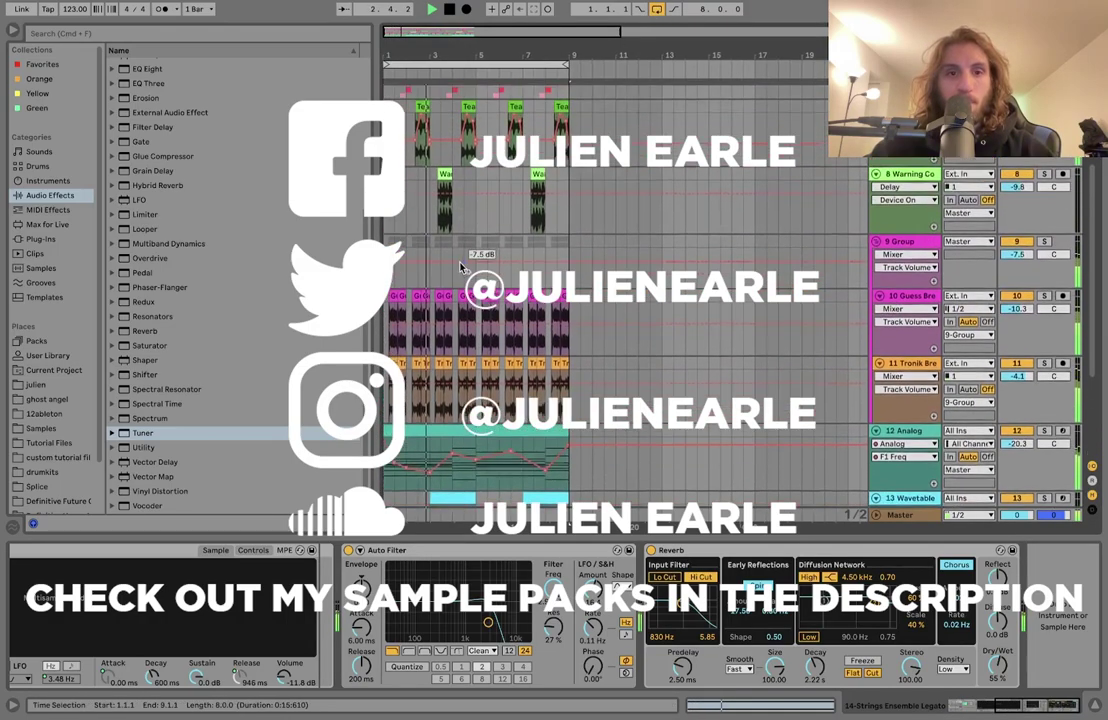
scroll(462, 264, up, 5)
scroll(746, 226, left, 3)
click(909, 245)
key(super+a)
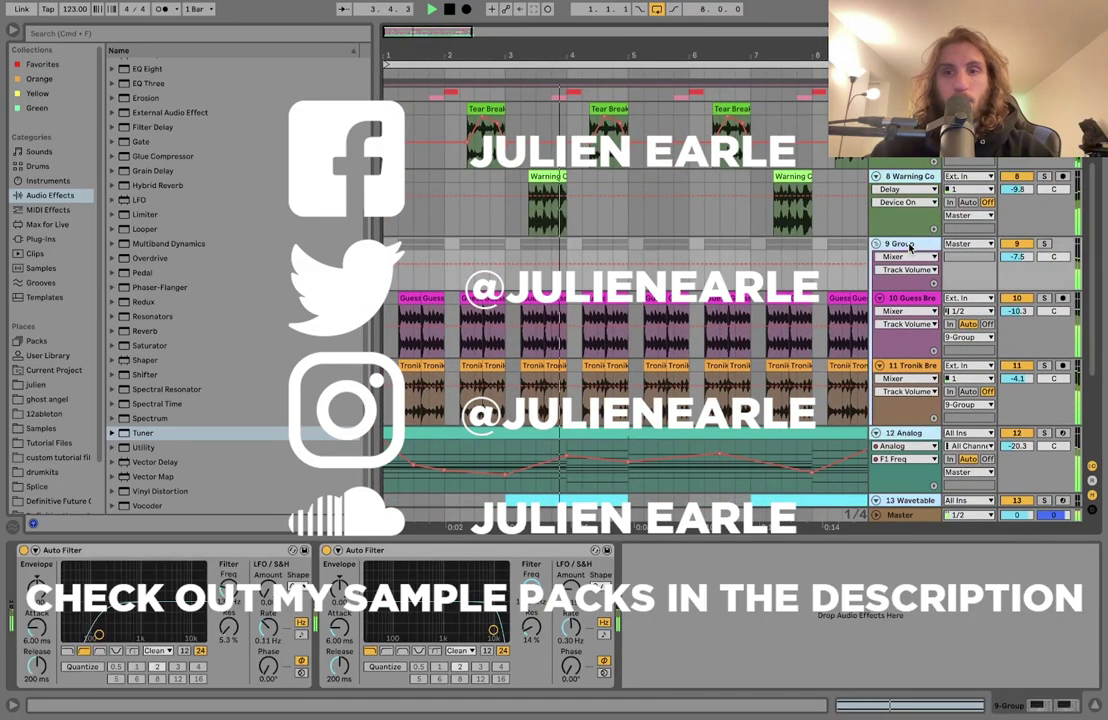
key(u)
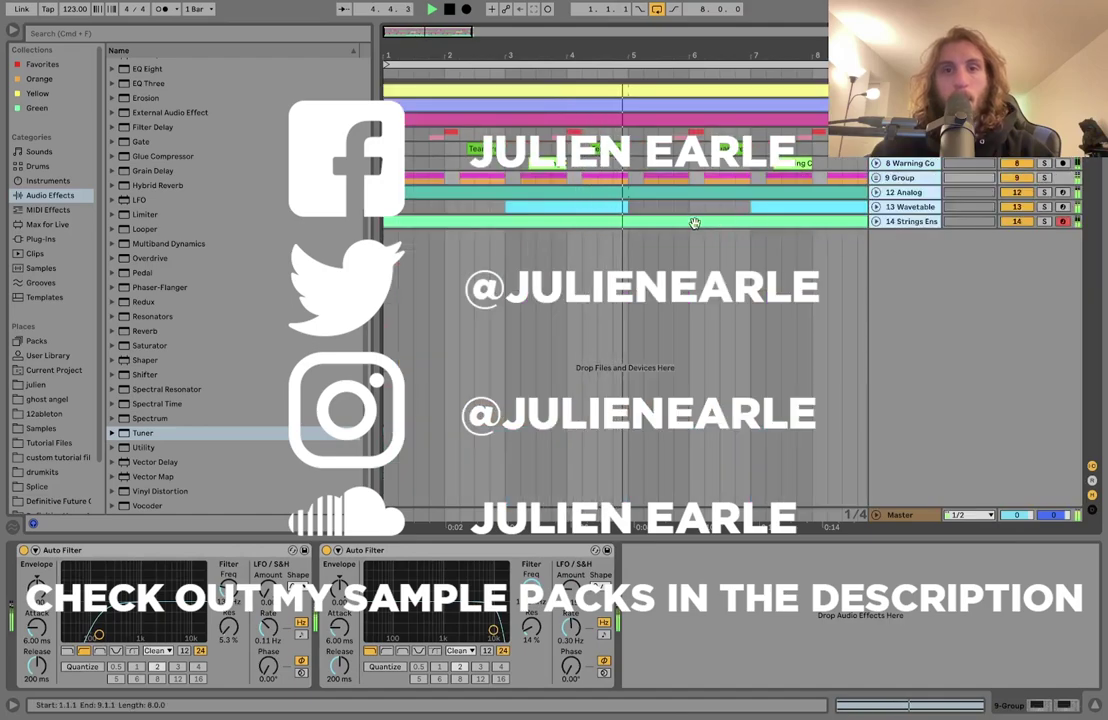
key(space)
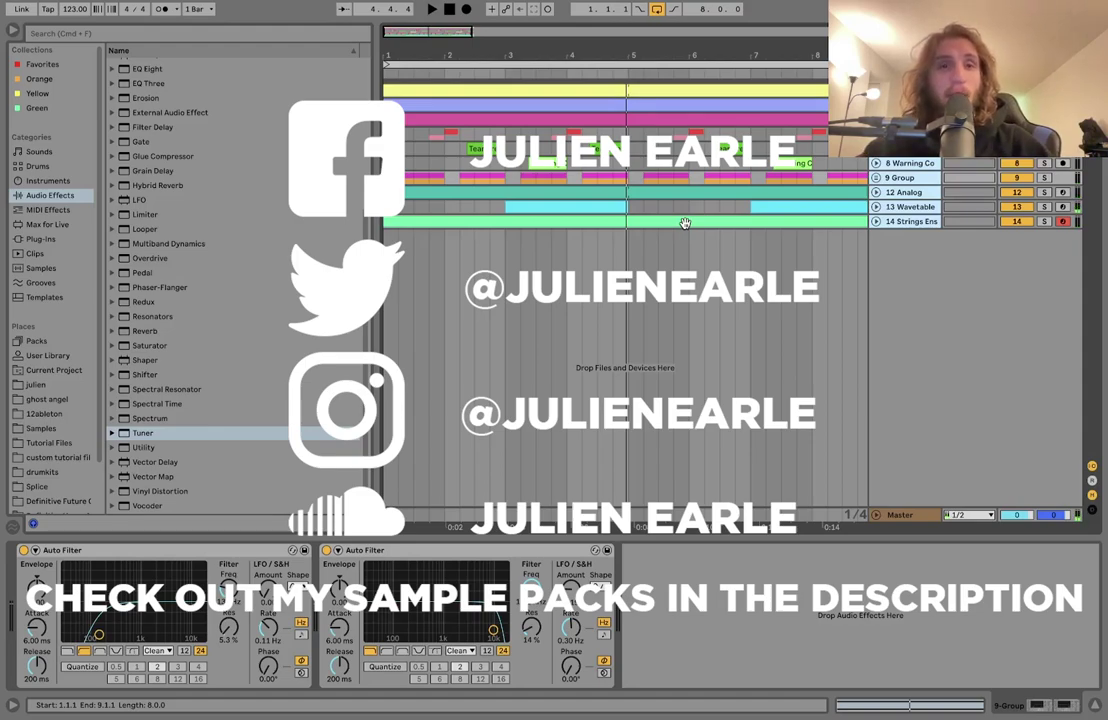
key(minus)
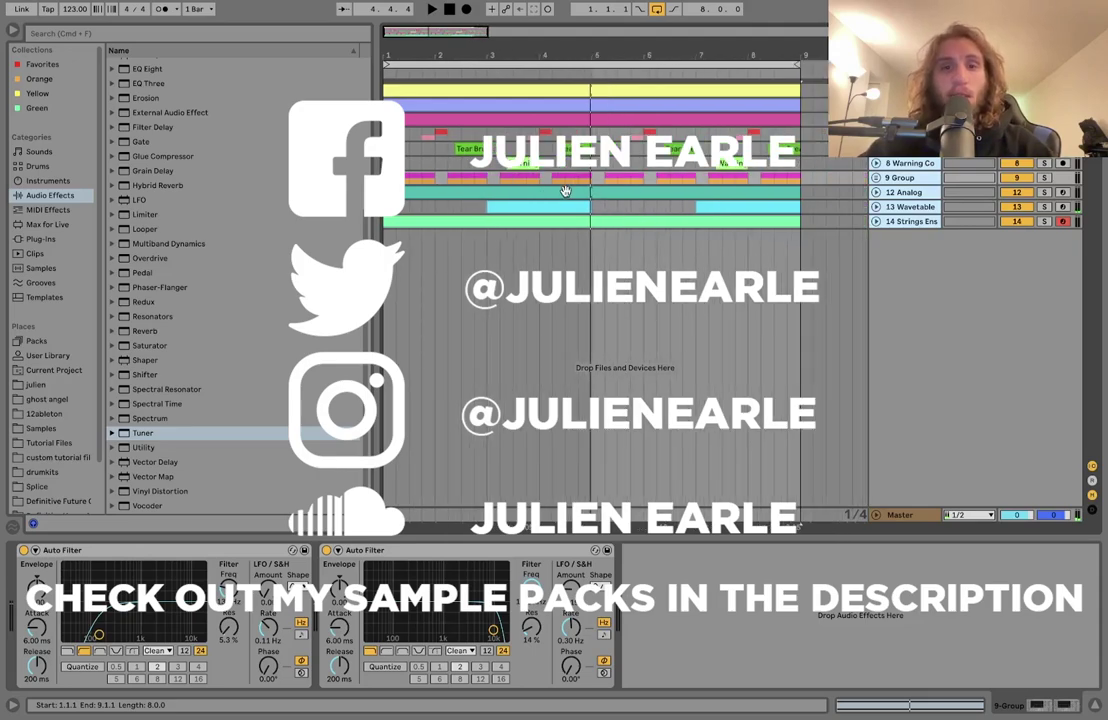